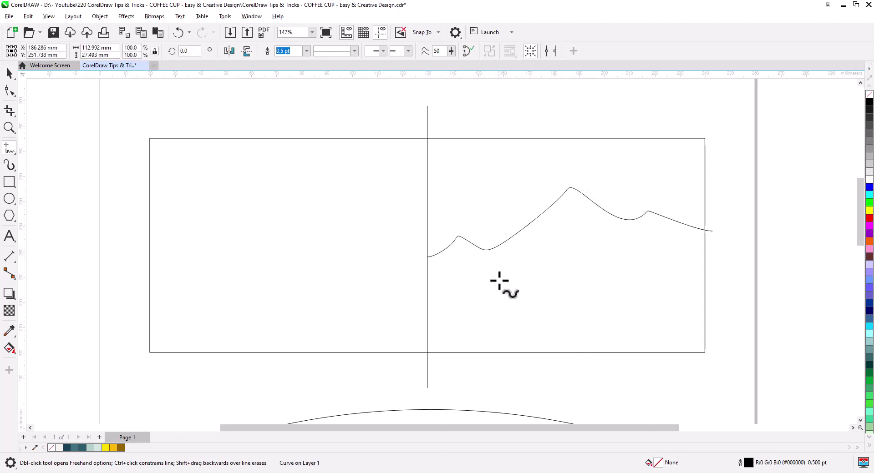
Step: Sketch freehand a mountain ridgeline about 114 mm wide across the rectangle's left half, plus a crescent shading curve on each big slope
{"action": "mouse_move", "coordinate": [534, 220]}
{"action": "left_mouse_down"}
{"action": "mouse_move", "coordinate": [524, 244]}
{"action": "mouse_move", "coordinate": [559, 263]}
{"action": "mouse_move", "coordinate": [528, 269]}
{"action": "mouse_move", "coordinate": [490, 259]}
{"action": "mouse_move", "coordinate": [462, 237]}
{"action": "left_mouse_up"}
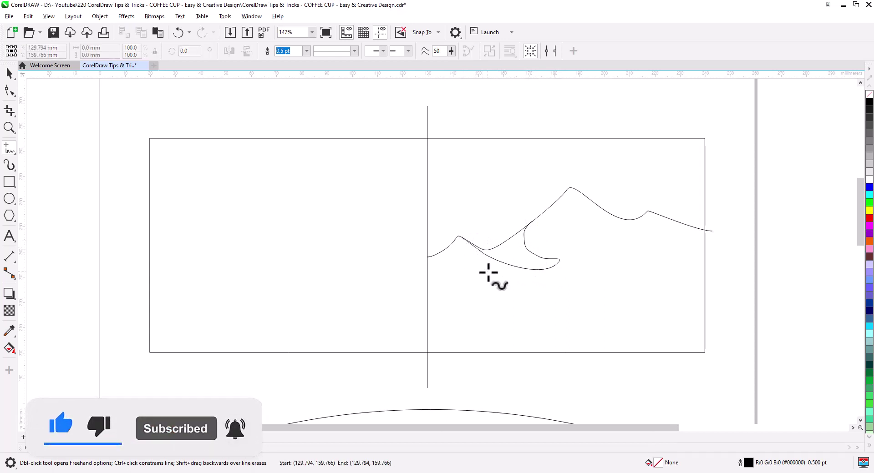
{"action": "left_click_drag", "start_coordinate": [470, 288], "coordinate": [507, 277]}
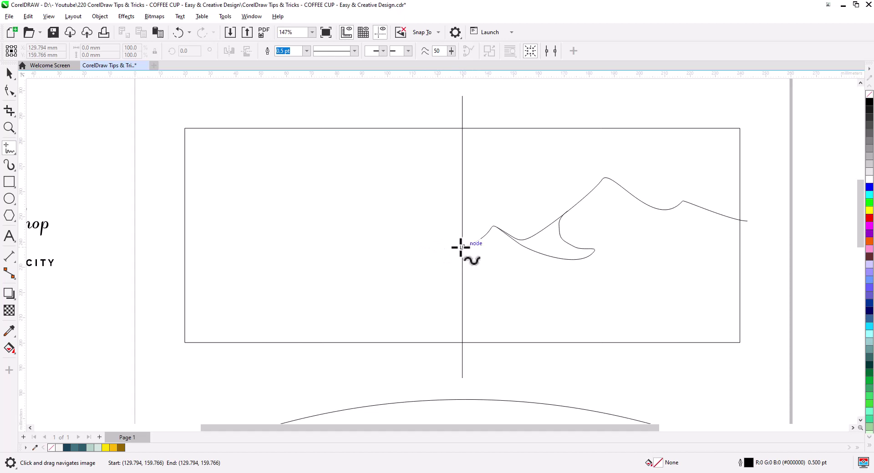
{"action": "mouse_move", "coordinate": [461, 247]}
{"action": "left_mouse_down"}
{"action": "mouse_move", "coordinate": [400, 231]}
{"action": "mouse_move", "coordinate": [355, 243]}
{"action": "mouse_move", "coordinate": [281, 191]}
{"action": "mouse_move", "coordinate": [261, 192]}
{"action": "mouse_move", "coordinate": [176, 251]}
{"action": "left_mouse_up"}
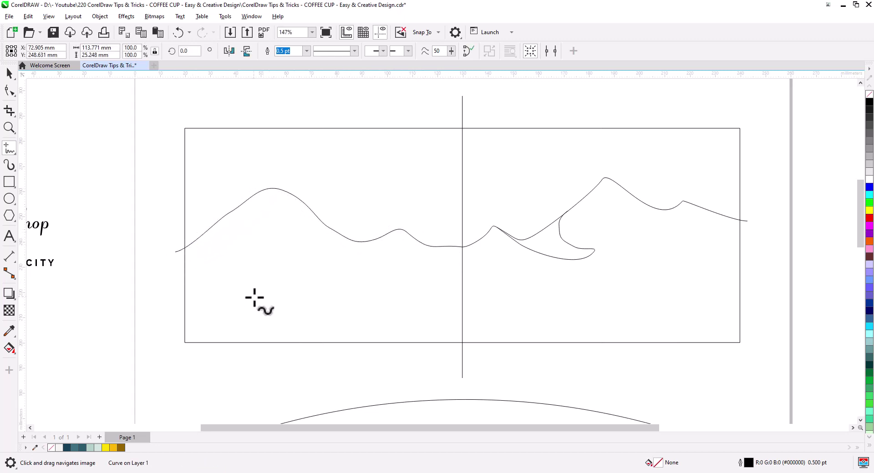
{"action": "mouse_move", "coordinate": [244, 203]}
{"action": "left_mouse_down"}
{"action": "mouse_move", "coordinate": [233, 214]}
{"action": "mouse_move", "coordinate": [242, 244]}
{"action": "mouse_move", "coordinate": [262, 252]}
{"action": "mouse_move", "coordinate": [201, 237]}
{"action": "left_mouse_up"}
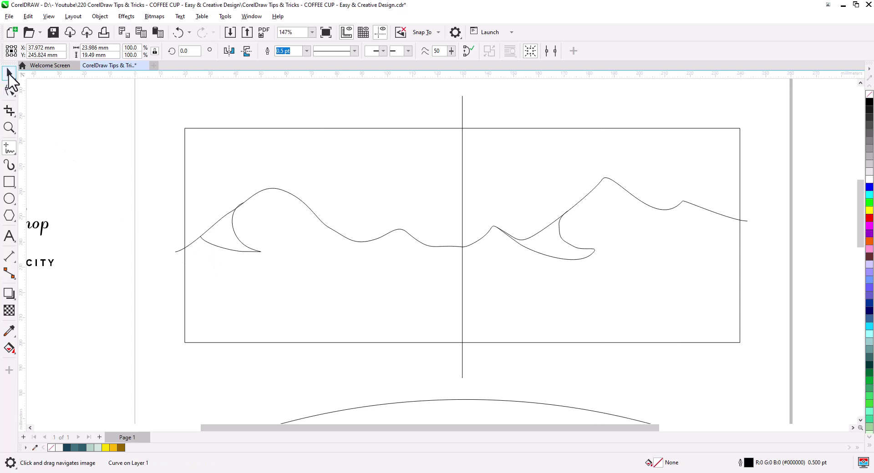
Step: Refine the left crescent: place its lower end where the ridgeline meets the rectangle's edge, remove surplus nodes and smooth both arcs
{"action": "left_click", "coordinate": [9, 73]}
{"action": "scroll", "coordinate": [207, 250], "scroll_direction": "up", "scroll_amount": 2}
{"action": "left_click_drag", "start_coordinate": [214, 259], "coordinate": [341, 267]}
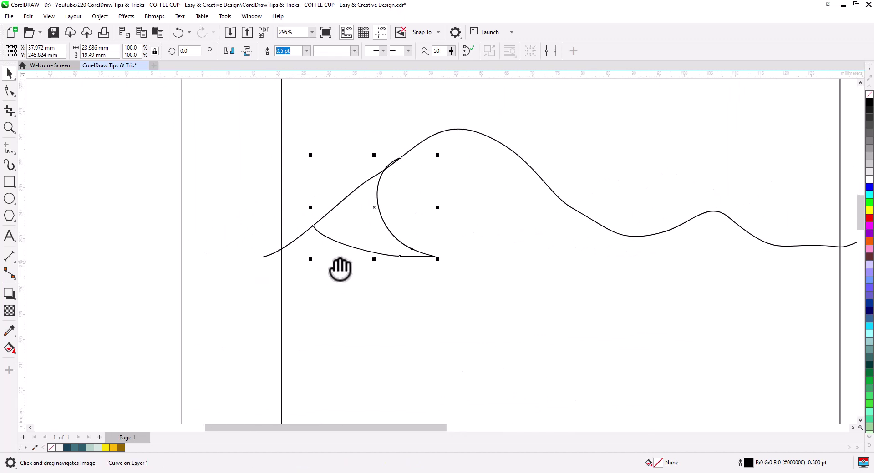
{"action": "left_click_drag", "start_coordinate": [312, 228], "coordinate": [283, 250]}
{"action": "left_click", "coordinate": [10, 91]}
{"action": "left_click_drag", "start_coordinate": [370, 180], "coordinate": [351, 193]}
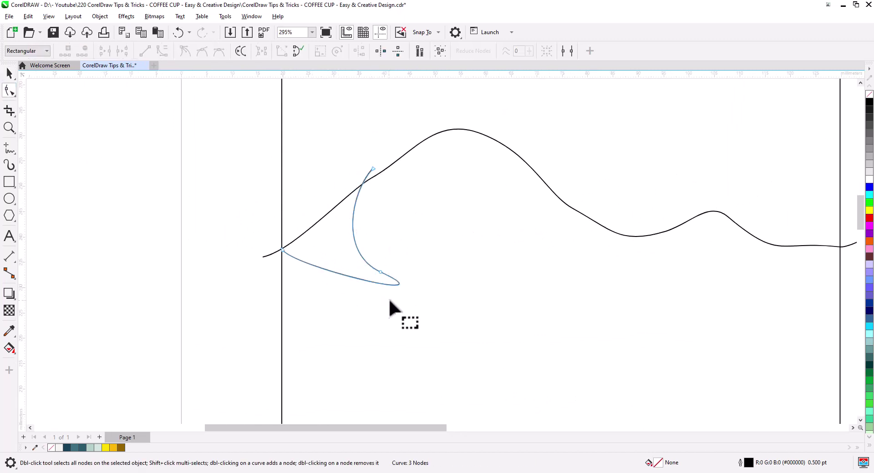
{"action": "double_click", "coordinate": [403, 279]}
{"action": "key", "text": "Delete"}
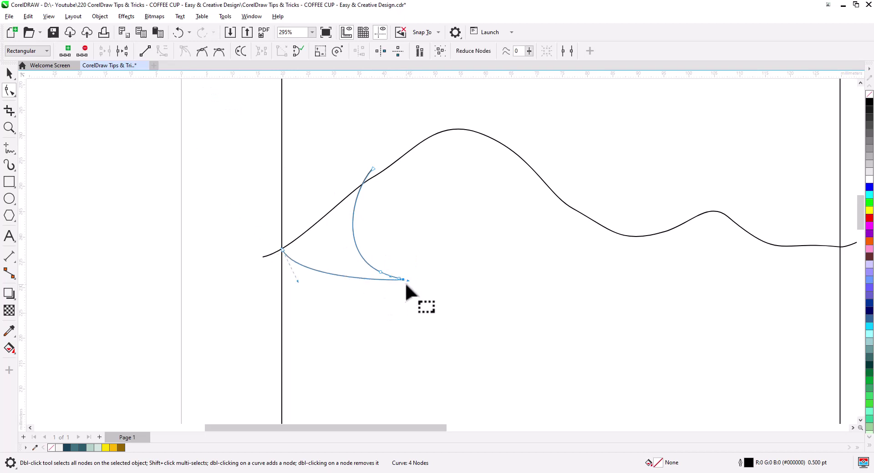
{"action": "left_click_drag", "start_coordinate": [405, 280], "coordinate": [350, 294]}
{"action": "left_click_drag", "start_coordinate": [387, 254], "coordinate": [373, 279]}
{"action": "key", "text": "Delete"}
Step: Smooth the left ridgeline by removing surplus nodes and adjusting the curve handles around its peak and smaller hill
{"action": "left_click", "coordinate": [447, 131]}
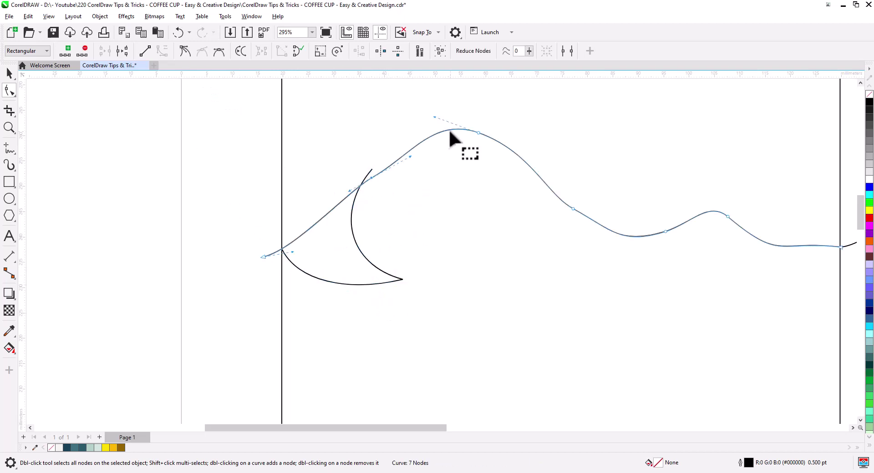
{"action": "left_click_drag", "start_coordinate": [400, 203], "coordinate": [344, 223]}
{"action": "left_click_drag", "start_coordinate": [459, 216], "coordinate": [489, 267]}
{"action": "key", "text": "Delete"}
{"action": "left_click_drag", "start_coordinate": [603, 313], "coordinate": [474, 315]}
{"action": "left_click", "coordinate": [434, 271]}
{"action": "left_click_drag", "start_coordinate": [351, 298], "coordinate": [368, 321]}
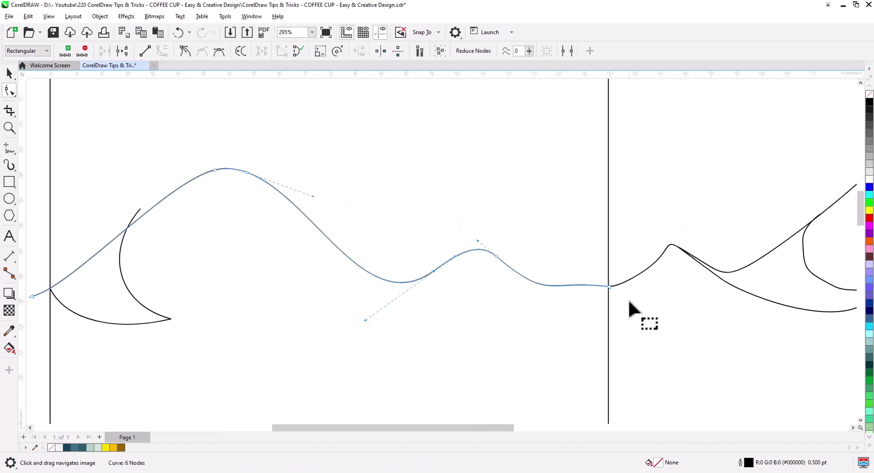
{"action": "left_click_drag", "start_coordinate": [628, 300], "coordinate": [560, 276]}
{"action": "left_click_drag", "start_coordinate": [547, 284], "coordinate": [549, 290]}
{"action": "left_click_drag", "start_coordinate": [646, 312], "coordinate": [437, 312]}
Step: Simplify the right crescent to three nodes with a sharp cusp at its tip
{"action": "left_click", "coordinate": [440, 267]}
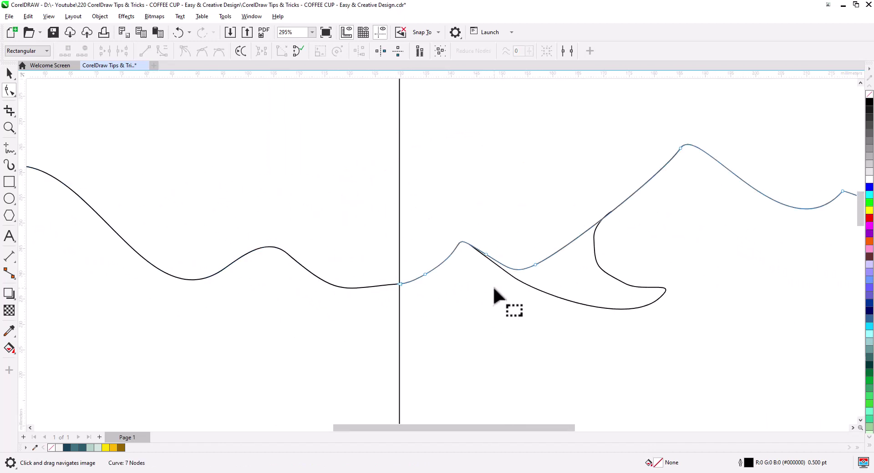
{"action": "left_click_drag", "start_coordinate": [510, 286], "coordinate": [443, 304]}
{"action": "left_click", "coordinate": [536, 292]}
{"action": "left_click", "coordinate": [542, 295]}
{"action": "left_click", "coordinate": [527, 259]}
{"action": "key", "text": "Delete"}
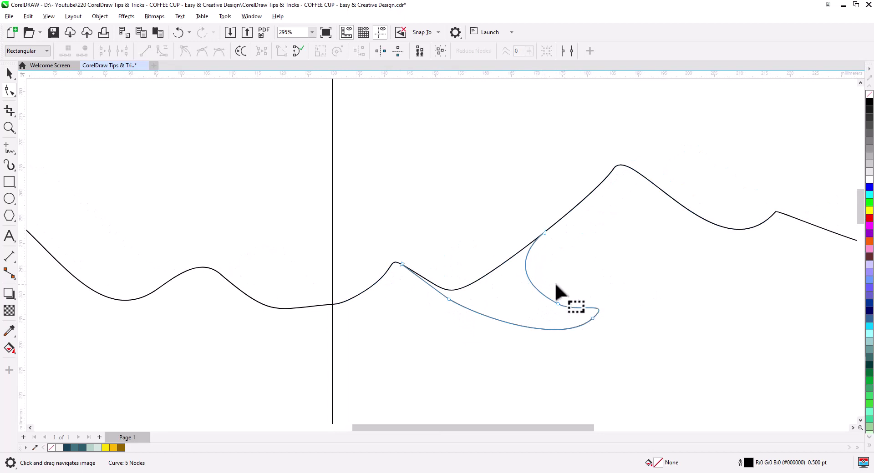
{"action": "left_click", "coordinate": [558, 304]}
{"action": "left_click_drag", "start_coordinate": [582, 315], "coordinate": [537, 241]}
{"action": "left_click", "coordinate": [185, 51]}
{"action": "left_click", "coordinate": [592, 319]}
{"action": "key", "text": "Delete"}
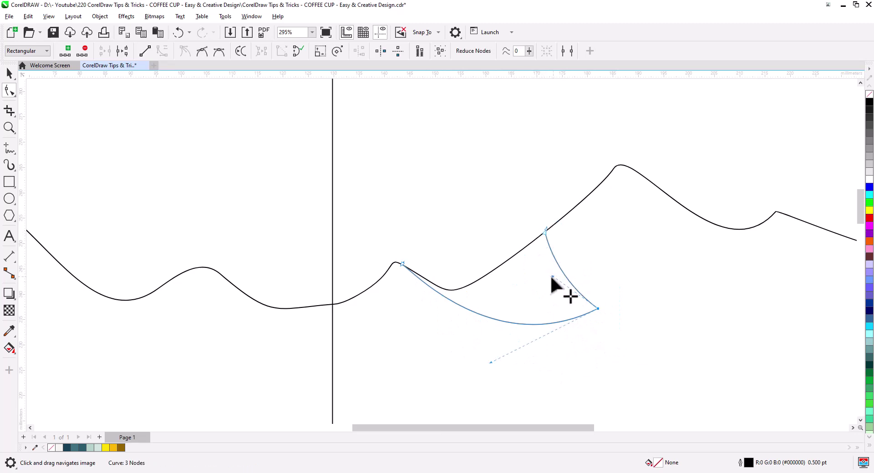
Step: Bend the right crescent's arcs with the node handles and move both of its ends onto the right ridgeline
{"action": "left_click_drag", "start_coordinate": [552, 276], "coordinate": [468, 284]}
{"action": "left_click_drag", "start_coordinate": [546, 232], "coordinate": [565, 217]}
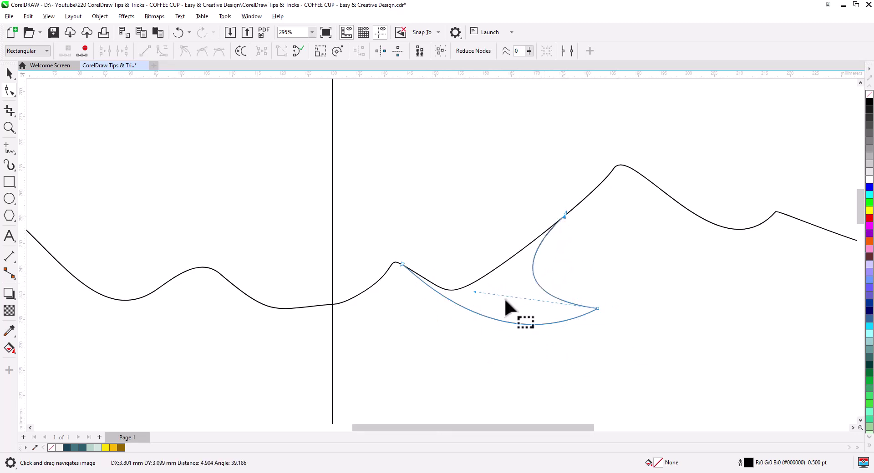
{"action": "left_click_drag", "start_coordinate": [475, 292], "coordinate": [459, 303]}
{"action": "left_click_drag", "start_coordinate": [402, 264], "coordinate": [442, 289]}
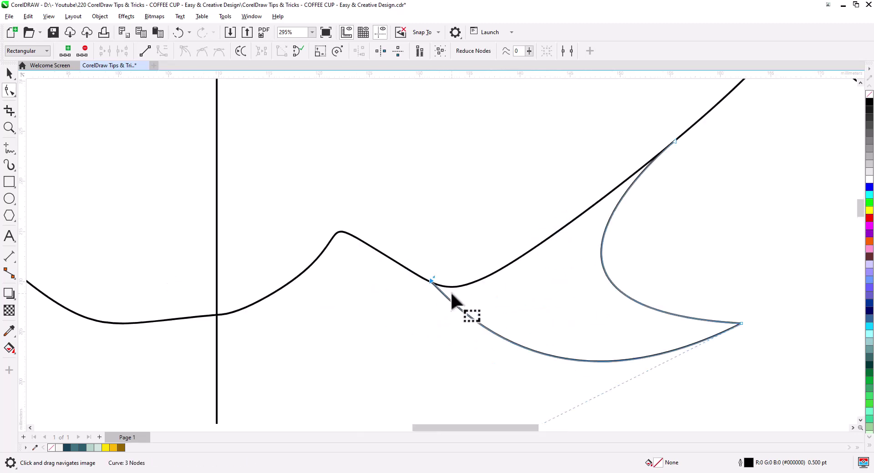
{"action": "scroll", "coordinate": [428, 287], "scroll_direction": "up", "scroll_amount": 5}
{"action": "scroll", "coordinate": [506, 370], "scroll_direction": "down", "scroll_amount": 3}
{"action": "left_click_drag", "start_coordinate": [507, 370], "coordinate": [491, 283]}
{"action": "left_click_drag", "start_coordinate": [454, 344], "coordinate": [486, 294]}
Step: Refine the right ridgeline's curvature around the small peak and along the slope running to the rectangle's edge
{"action": "scroll", "coordinate": [526, 256], "scroll_direction": "down", "scroll_amount": 1}
{"action": "left_click_drag", "start_coordinate": [581, 155], "coordinate": [400, 270]}
{"action": "scroll", "coordinate": [400, 270], "scroll_direction": "down", "scroll_amount": 1}
{"action": "left_click", "coordinate": [731, 282]}
{"action": "left_click", "coordinate": [523, 294]}
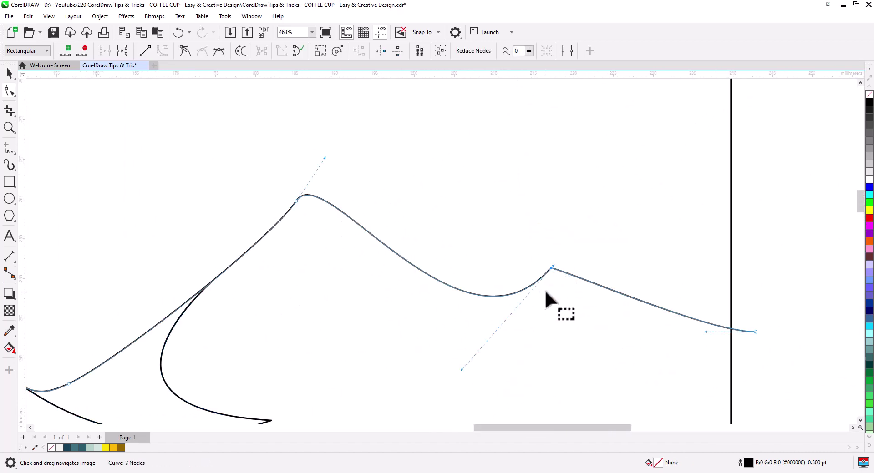
{"action": "left_click_drag", "start_coordinate": [553, 266], "coordinate": [566, 279]}
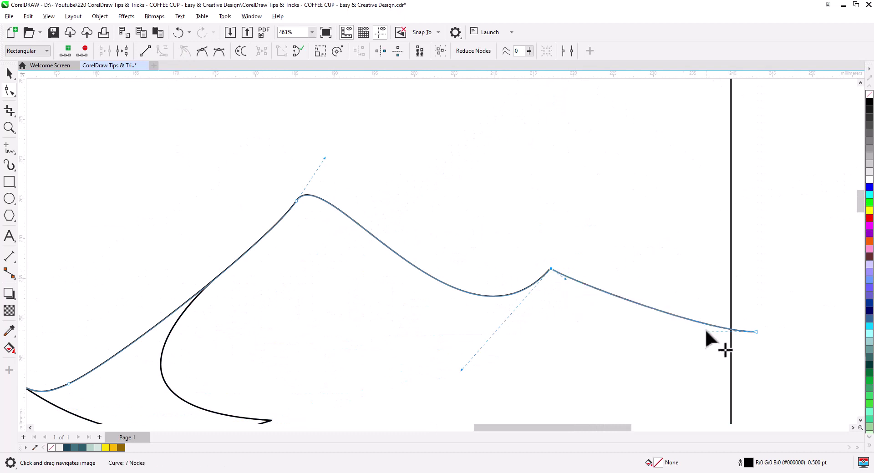
{"action": "left_click_drag", "start_coordinate": [706, 332], "coordinate": [703, 335]}
{"action": "left_click", "coordinate": [551, 269]}
{"action": "left_click_drag", "start_coordinate": [463, 370], "coordinate": [459, 387]}
{"action": "scroll", "coordinate": [433, 406], "scroll_direction": "down", "scroll_amount": 2}
{"action": "left_click_drag", "start_coordinate": [433, 406], "coordinate": [656, 276]}
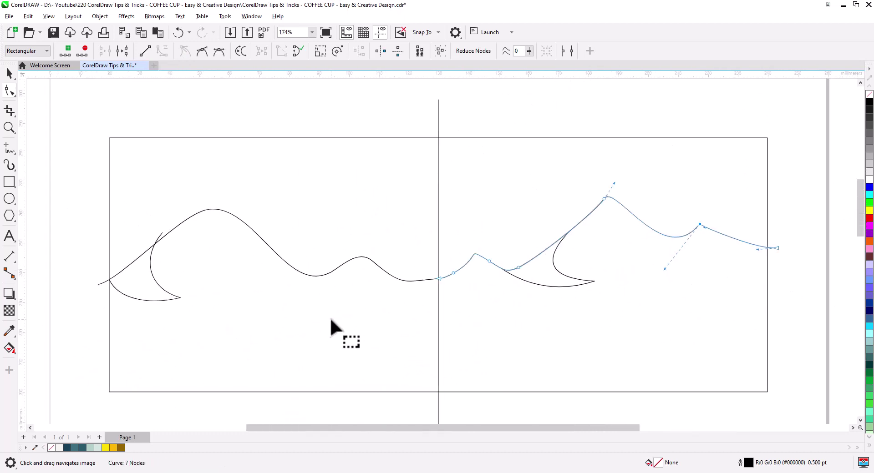
Step: Draw a horizontal two-point line just below the mountains, extending past both side edges of the rectangle
{"action": "left_click", "coordinate": [9, 149]}
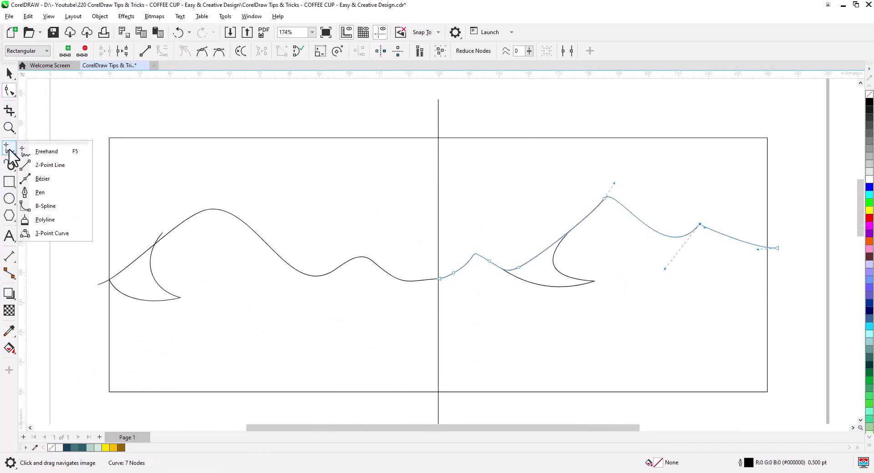
{"action": "left_click", "coordinate": [45, 164]}
{"action": "left_click_drag", "start_coordinate": [109, 308], "coordinate": [776, 321]}
{"action": "left_click", "coordinate": [7, 81]}
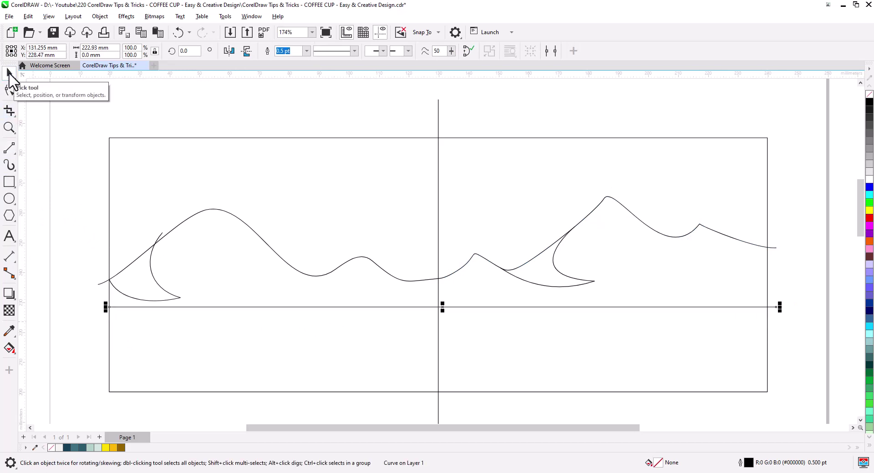
{"action": "left_click_drag", "start_coordinate": [109, 308], "coordinate": [86, 308]}
{"action": "left_click", "coordinate": [70, 238]}
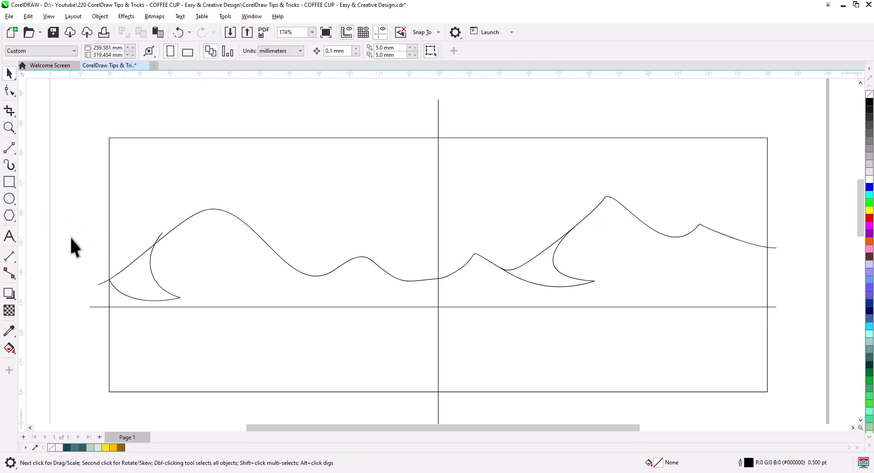
Step: Squash the four mountain curves vertically to about 31 mm high, keeping their base in place
{"action": "scroll", "coordinate": [117, 242], "scroll_direction": "down", "scroll_amount": 1}
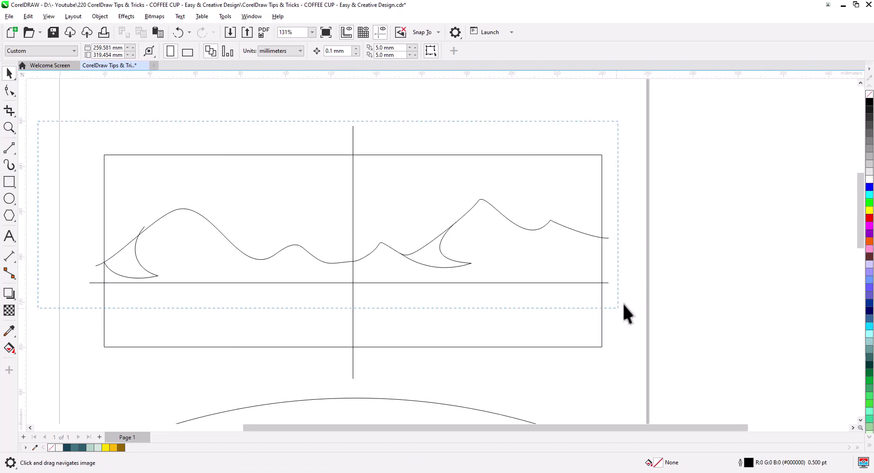
{"action": "left_click_drag", "start_coordinate": [623, 304], "coordinate": [623, 304]}
{"action": "left_click_drag", "start_coordinate": [353, 195], "coordinate": [354, 206]}
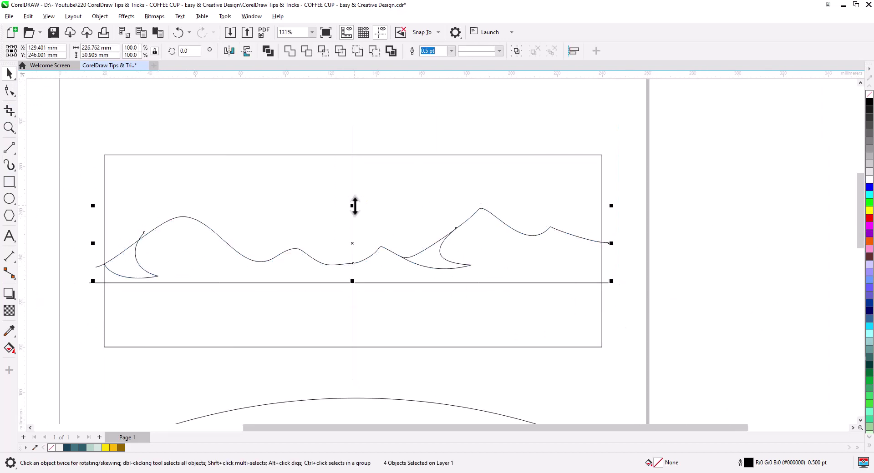
{"action": "left_click", "coordinate": [640, 303]}
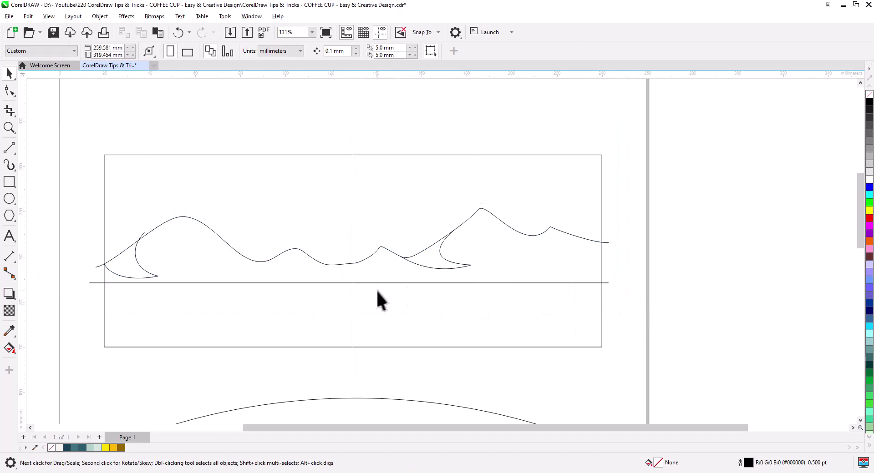
Step: Bring the inner ends of both ridgelines down to where the horizontal and vertical lines cross, and round the small right hill
{"action": "scroll", "coordinate": [364, 289], "scroll_direction": "up", "scroll_amount": 2}
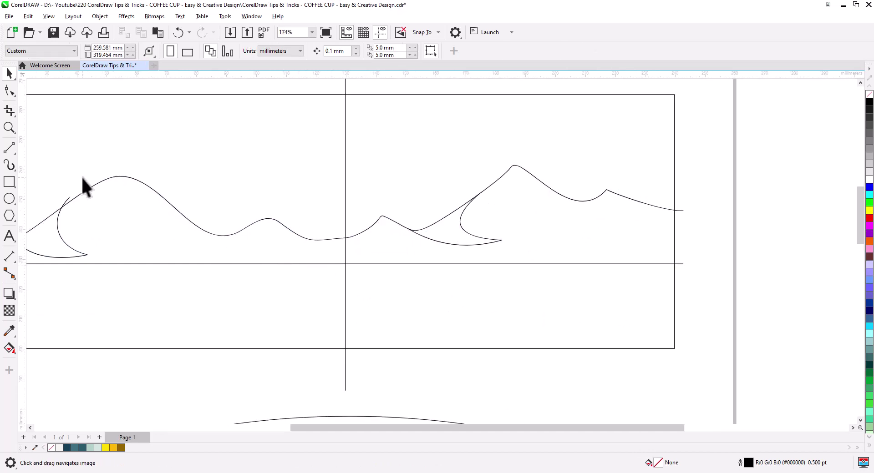
{"action": "key", "text": "F10"}
{"action": "left_click", "coordinate": [332, 240]}
{"action": "mouse_move", "coordinate": [345, 238]}
{"action": "left_mouse_down"}
{"action": "mouse_move", "coordinate": [342, 264]}
{"action": "mouse_move", "coordinate": [374, 248]}
{"action": "mouse_move", "coordinate": [352, 272]}
{"action": "left_mouse_up"}
{"action": "left_click", "coordinate": [346, 245]}
{"action": "left_click_drag", "start_coordinate": [361, 204], "coordinate": [380, 209]}
Step: Move the right crescent's inner end onto the reshaped ridgeline
{"action": "left_click", "coordinate": [412, 231]}
{"action": "scroll", "coordinate": [412, 231], "scroll_direction": "up", "scroll_amount": 3}
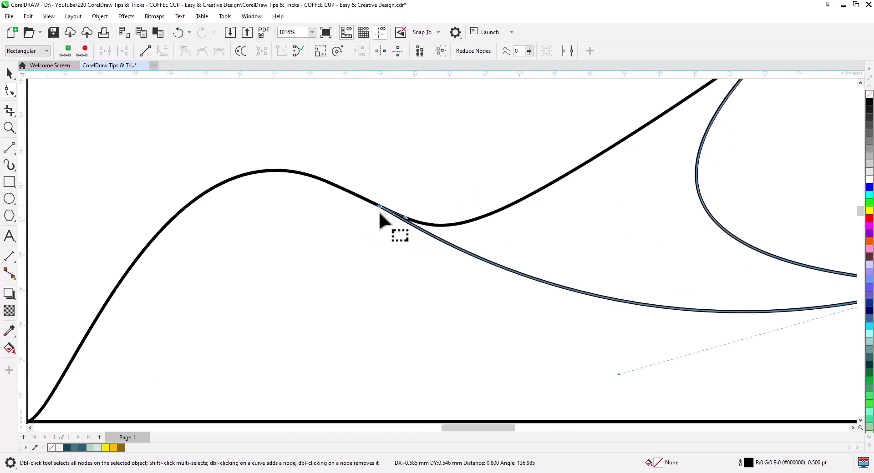
{"action": "scroll", "coordinate": [375, 253], "scroll_direction": "down", "scroll_amount": 3}
{"action": "mouse_move", "coordinate": [359, 283]}
{"action": "left_mouse_down"}
{"action": "mouse_move", "coordinate": [344, 280]}
{"action": "mouse_move", "coordinate": [334, 243]}
{"action": "left_mouse_up"}
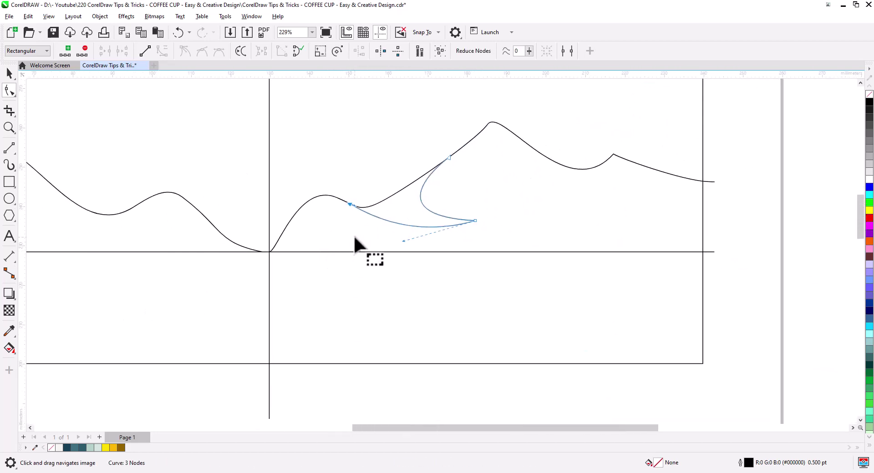
Step: Fill the enclosed mountain and crescent regions on both sides with blue using Smart Fill
{"action": "scroll", "coordinate": [371, 232], "scroll_direction": "down", "scroll_amount": 2}
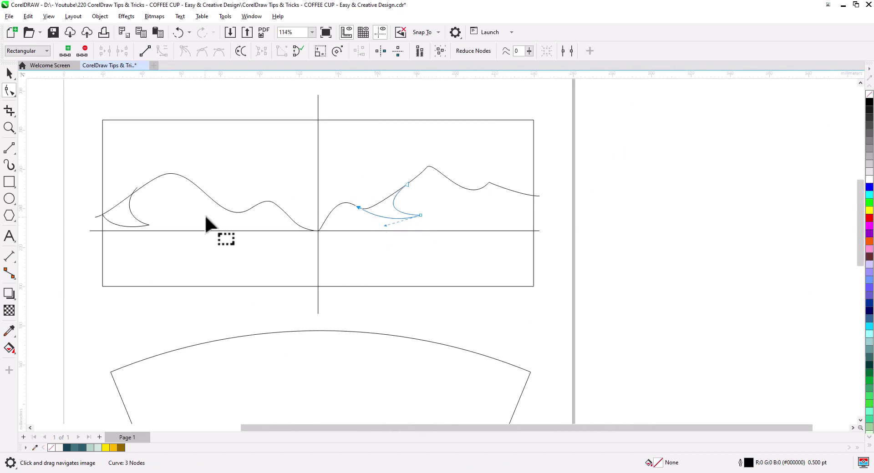
{"action": "left_click", "coordinate": [9, 73]}
{"action": "scroll", "coordinate": [171, 187], "scroll_direction": "up", "scroll_amount": 1}
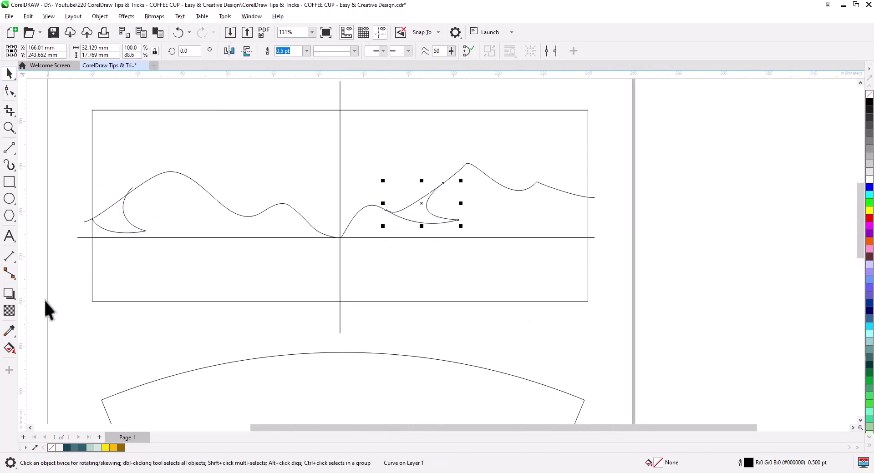
{"action": "left_click", "coordinate": [9, 348]}
{"action": "left_click", "coordinate": [36, 363]}
{"action": "left_click", "coordinate": [237, 230]}
{"action": "left_click", "coordinate": [389, 231]}
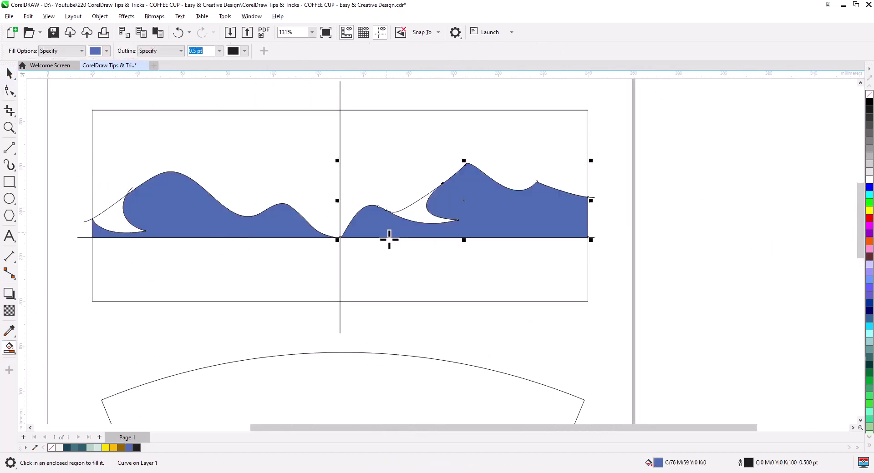
{"action": "left_click", "coordinate": [126, 222]}
Step: Delete the original mountain sketch curves and the horizontal line, leaving the filled shapes
{"action": "left_click", "coordinate": [9, 73]}
{"action": "left_click", "coordinate": [131, 189]}
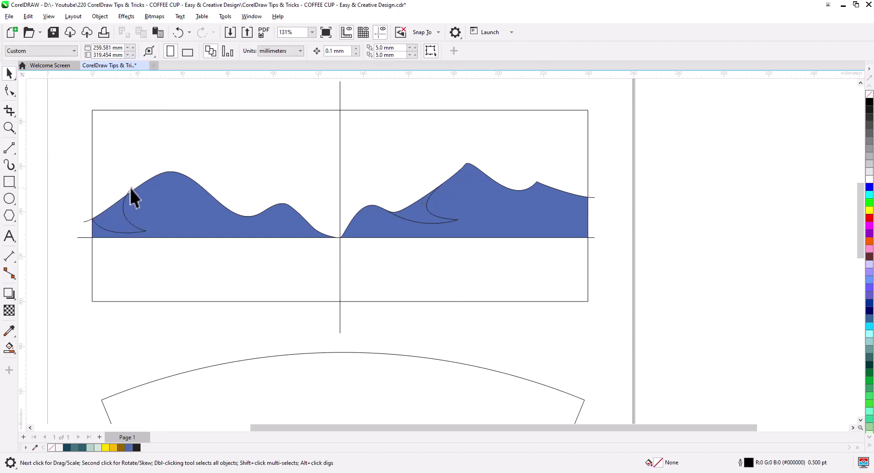
{"action": "key", "text": "Delete"}
{"action": "left_click", "coordinate": [86, 221]}
{"action": "key", "text": "Delete"}
{"action": "left_click", "coordinate": [416, 217]}
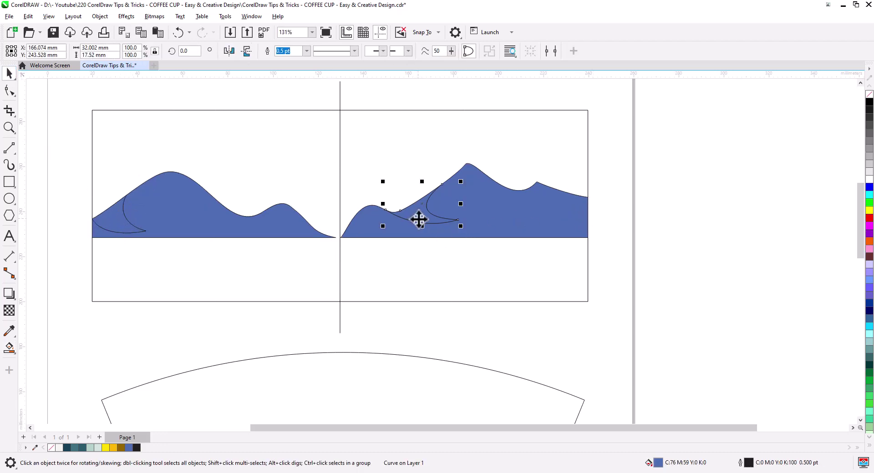
{"action": "key", "text": "Delete"}
{"action": "left_click", "coordinate": [425, 217]}
{"action": "key", "text": "Delete"}
{"action": "key", "text": "ctrl+z"}
{"action": "key", "text": "ctrl+z"}
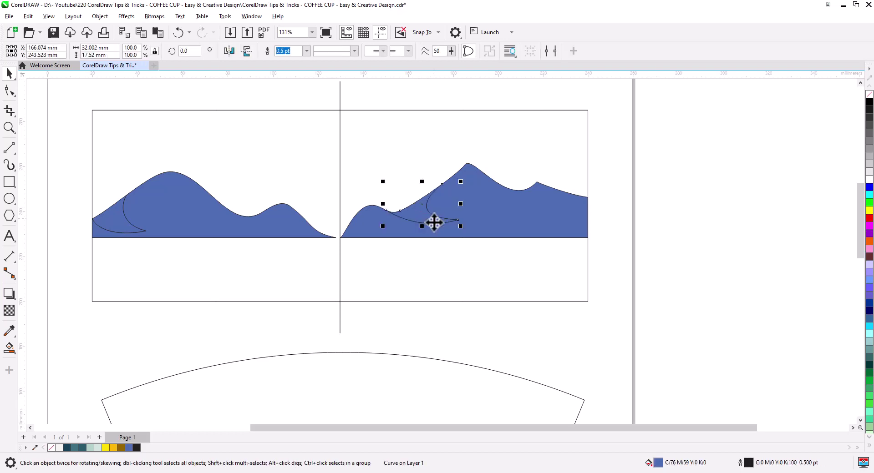
Step: Squash the four filled mountain shapes to about 26 mm high by raising their base, keeping the peaks in place
{"action": "left_click", "coordinate": [642, 230]}
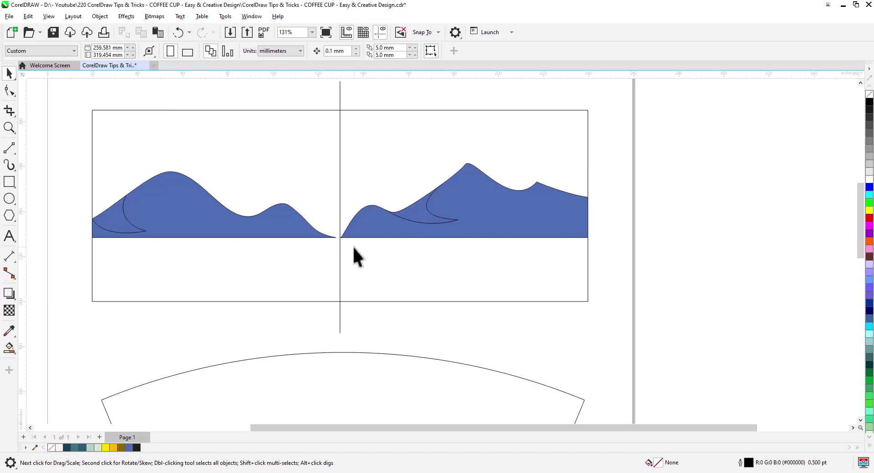
{"action": "left_click_drag", "start_coordinate": [137, 186], "coordinate": [10, 153]}
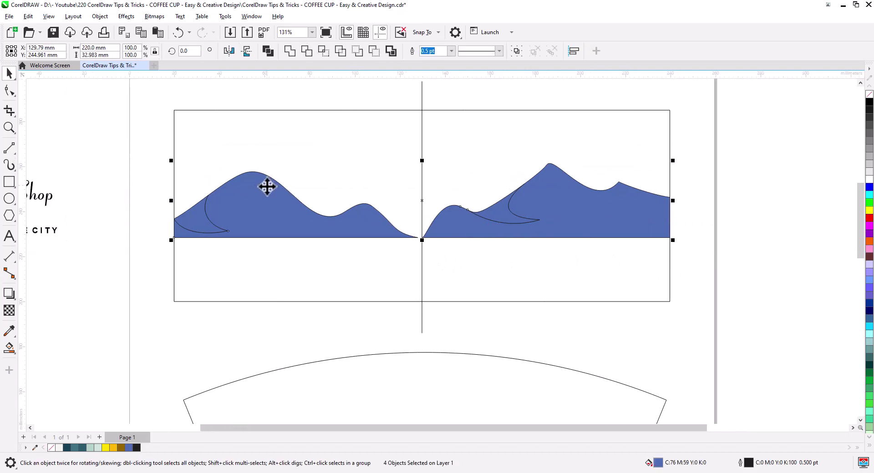
{"action": "left_click_drag", "start_coordinate": [422, 240], "coordinate": [423, 224]}
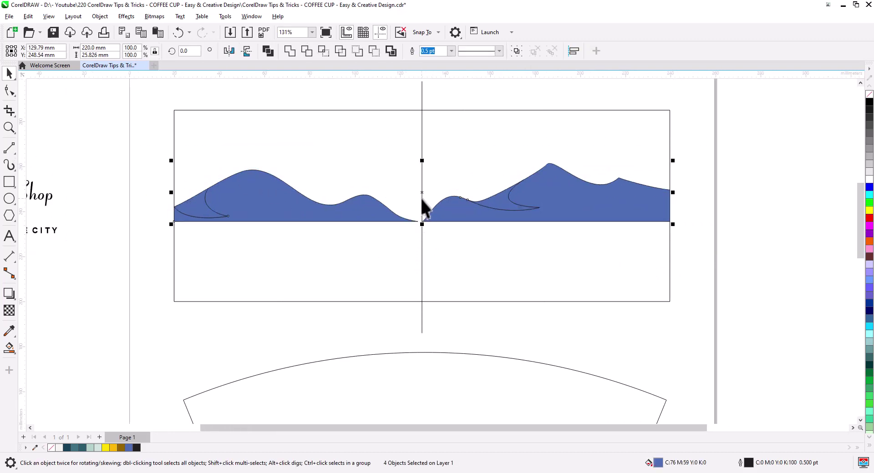
Step: Move the four filled mountain shapes up about 5 mm inside the rectangle
{"action": "left_click_drag", "start_coordinate": [423, 194], "coordinate": [422, 183]}
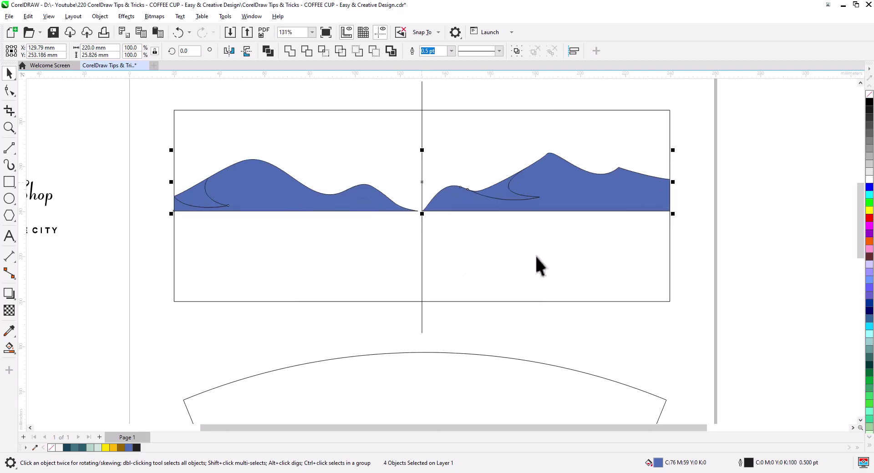
{"action": "left_click", "coordinate": [697, 253]}
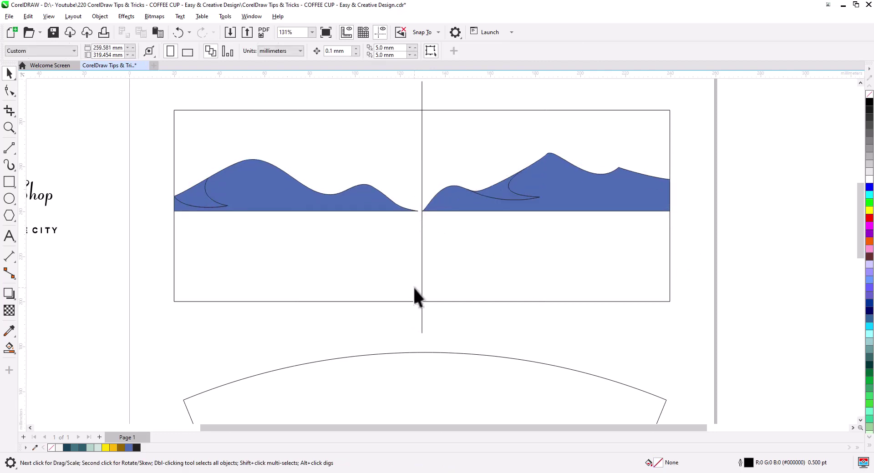
Step: Draw a winding Freehand curve about 43 mm wide and 28 mm high, descending from the valley between the mountains
{"action": "left_click", "coordinate": [13, 153]}
{"action": "left_click", "coordinate": [34, 148]}
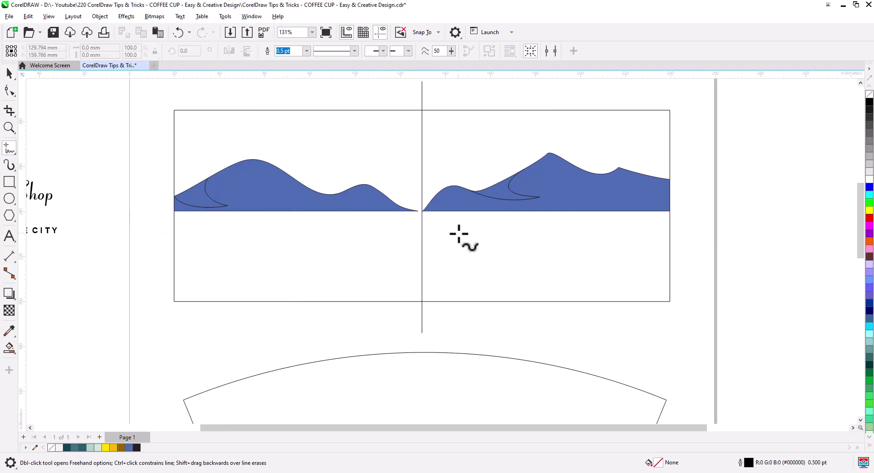
{"action": "scroll", "coordinate": [459, 234], "scroll_direction": "up", "scroll_amount": 3}
{"action": "left_click_drag", "start_coordinate": [475, 239], "coordinate": [442, 232]}
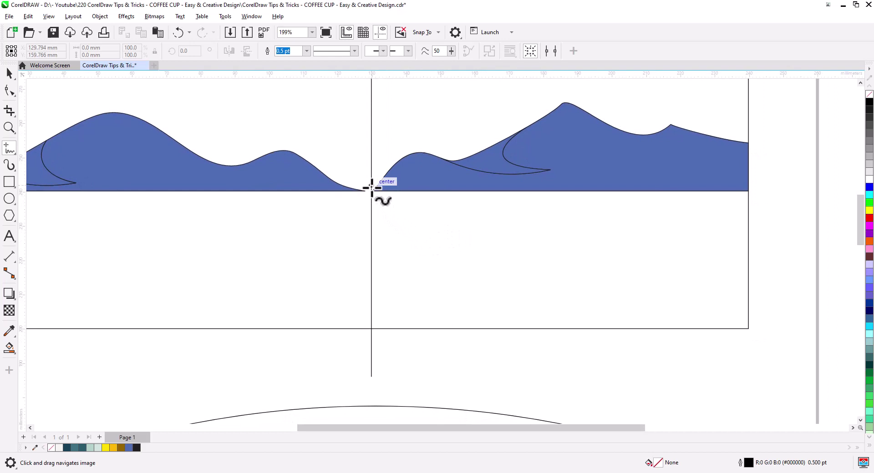
{"action": "mouse_move", "coordinate": [371, 188]}
{"action": "left_mouse_down"}
{"action": "mouse_move", "coordinate": [372, 208]}
{"action": "mouse_move", "coordinate": [407, 210]}
{"action": "mouse_move", "coordinate": [394, 223]}
{"action": "mouse_move", "coordinate": [464, 238]}
{"action": "mouse_move", "coordinate": [512, 268]}
{"action": "mouse_move", "coordinate": [487, 290]}
{"action": "left_mouse_up"}
{"action": "left_click", "coordinate": [8, 72]}
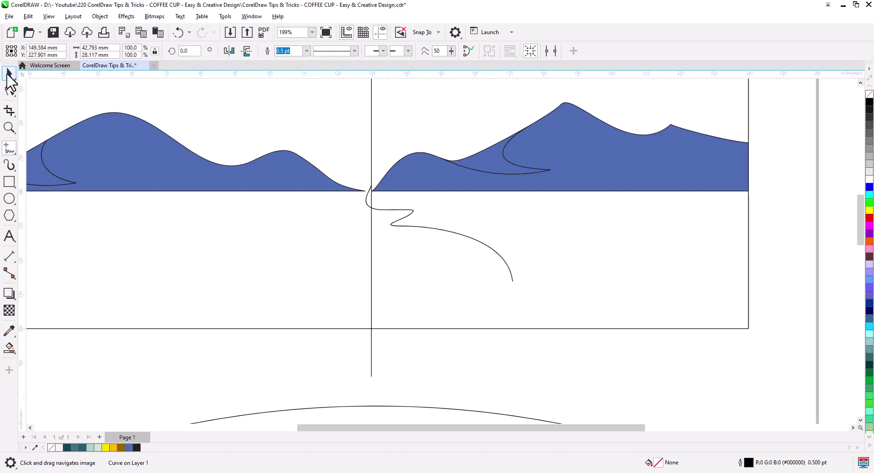
Step: Set the winding curve's outline width to 4.0 pt and convert the outline to an object
{"action": "left_click", "coordinate": [355, 52]}
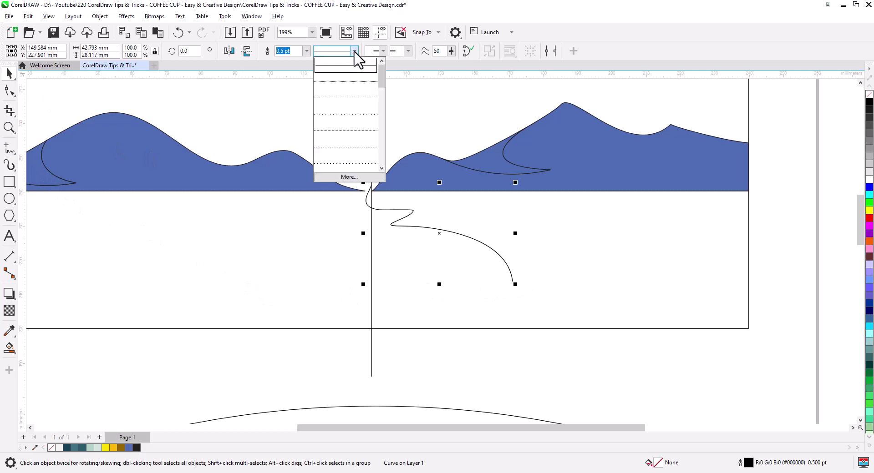
{"action": "left_click", "coordinate": [351, 51]}
{"action": "left_click", "coordinate": [308, 50]}
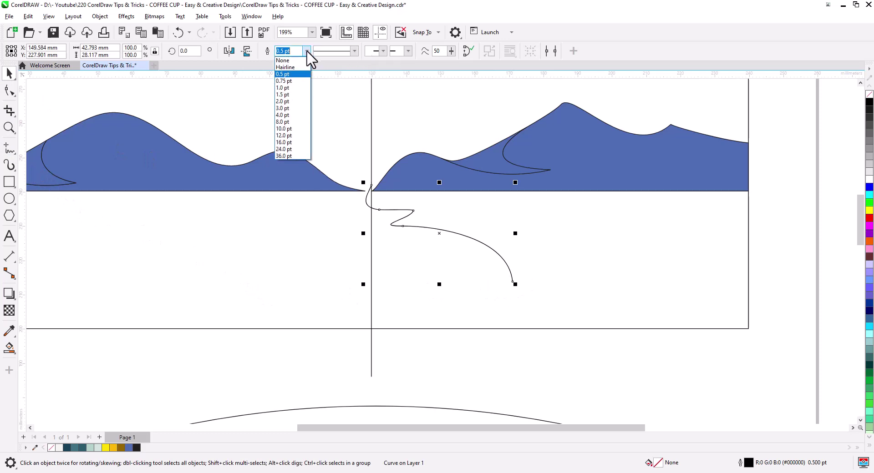
{"action": "left_click", "coordinate": [301, 103]}
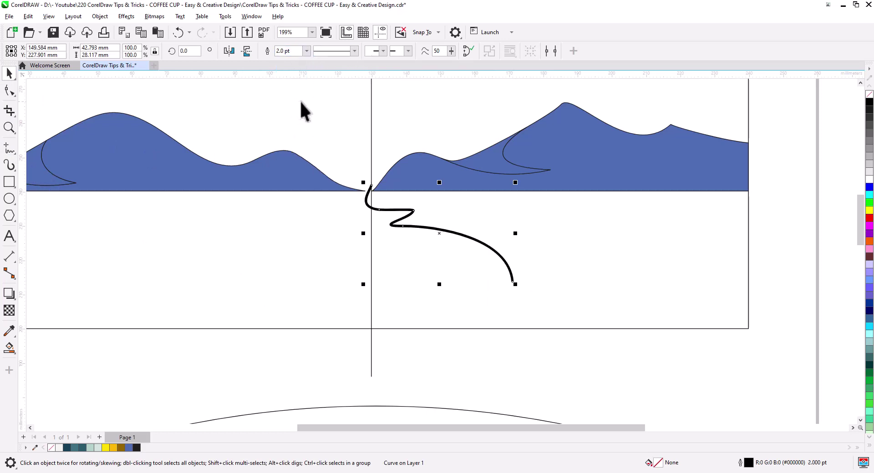
{"action": "left_click", "coordinate": [305, 50]}
{"action": "left_click", "coordinate": [286, 118]}
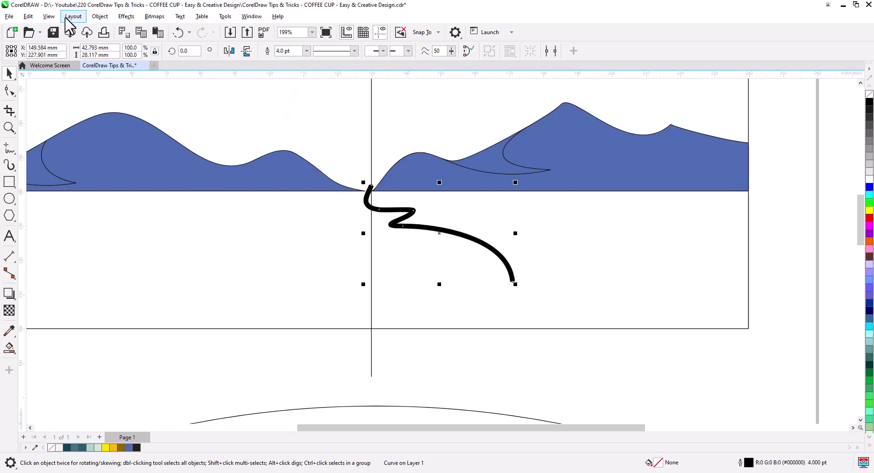
{"action": "left_click", "coordinate": [99, 16]}
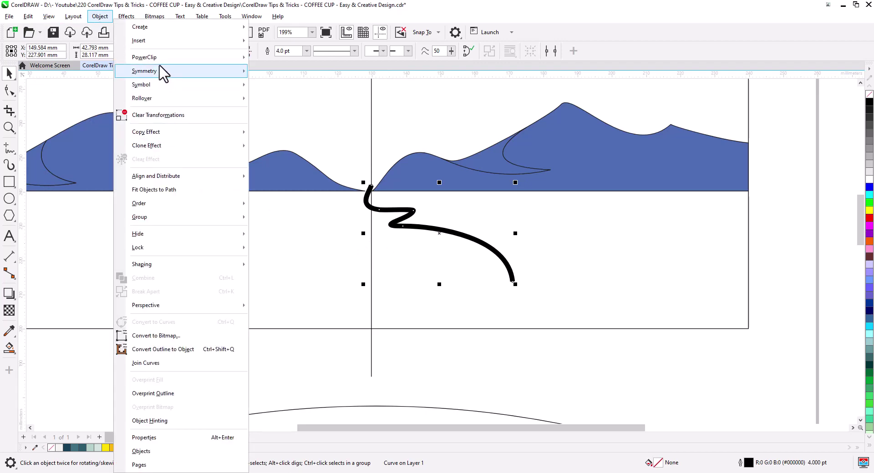
{"action": "left_click", "coordinate": [178, 350]}
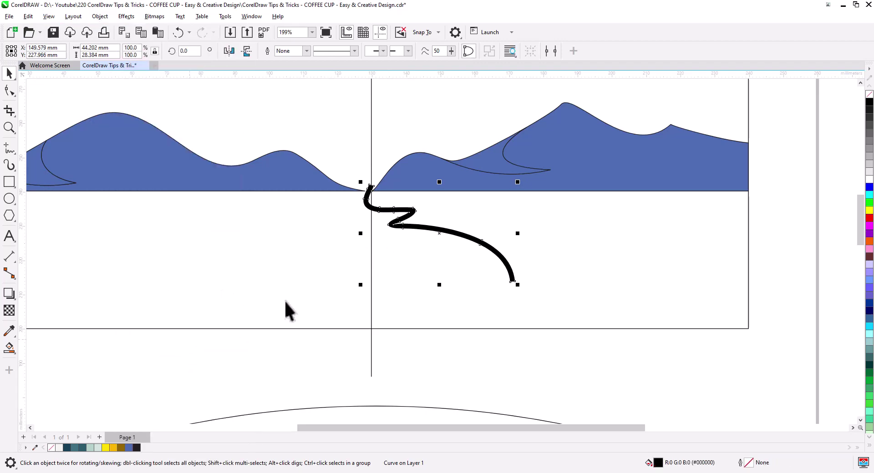
Step: Extend the left mountain's pointed corner node to meet the winding path, and check the right mountain's corner node
{"action": "scroll", "coordinate": [376, 194], "scroll_direction": "up", "scroll_amount": 5}
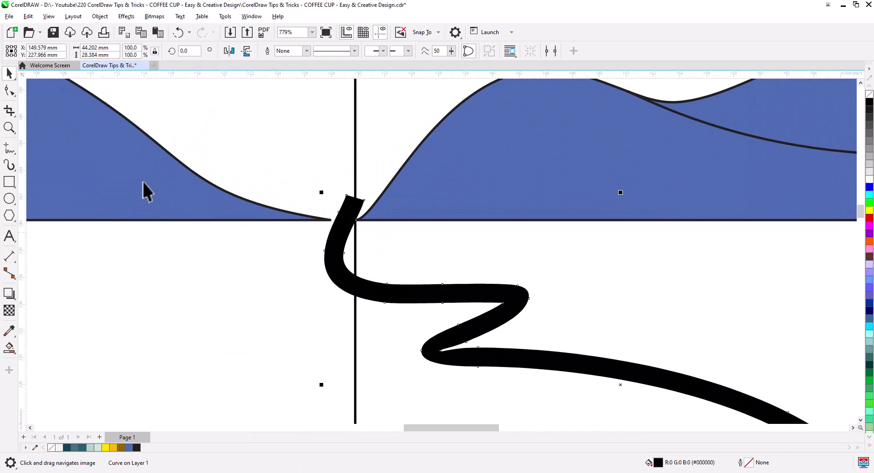
{"action": "left_click", "coordinate": [281, 218]}
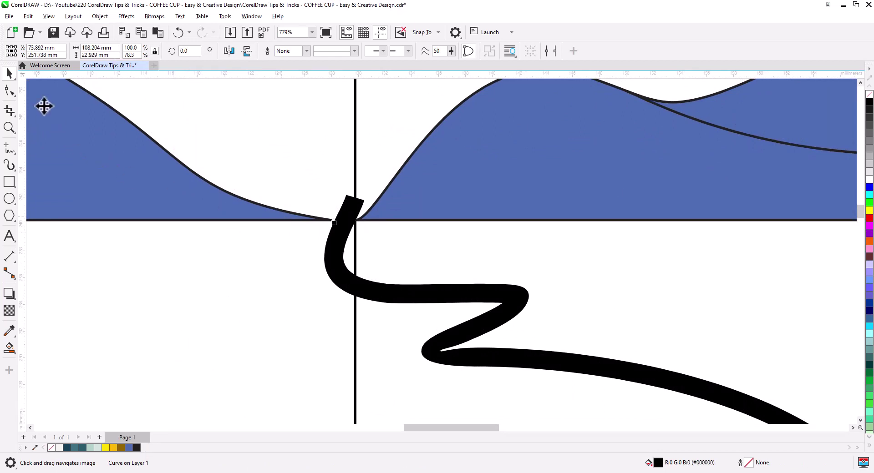
{"action": "left_click", "coordinate": [12, 97]}
{"action": "left_click", "coordinate": [43, 94]}
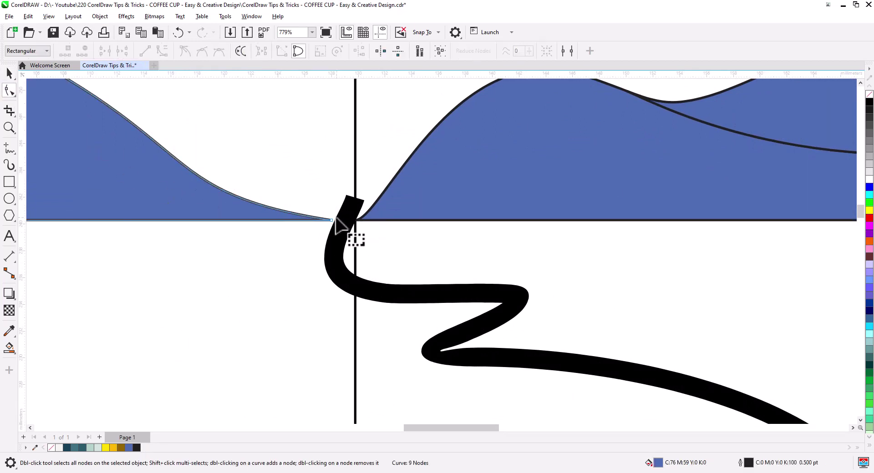
{"action": "left_click", "coordinate": [334, 221]}
{"action": "left_click_drag", "start_coordinate": [334, 222], "coordinate": [339, 221]}
{"action": "left_click", "coordinate": [366, 219]}
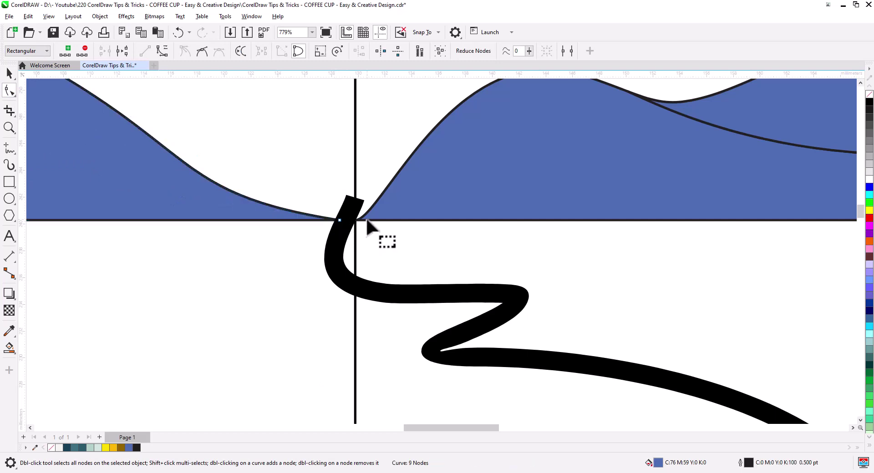
{"action": "left_click", "coordinate": [355, 220]}
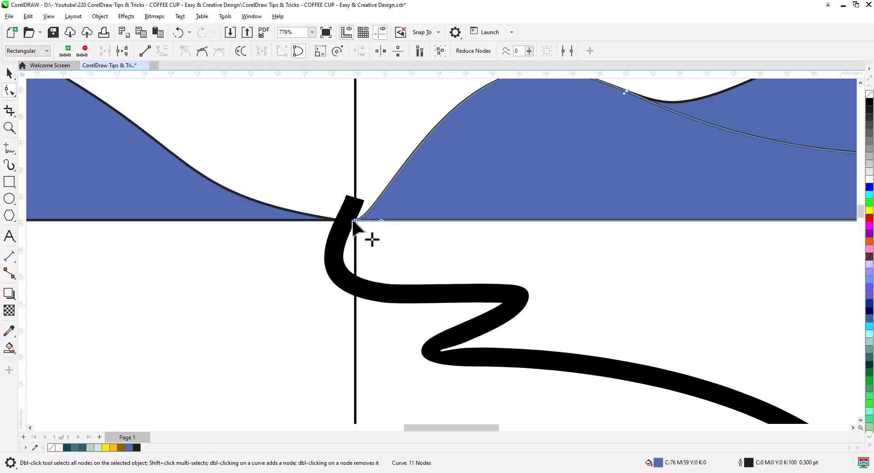
{"action": "left_click", "coordinate": [341, 251]}
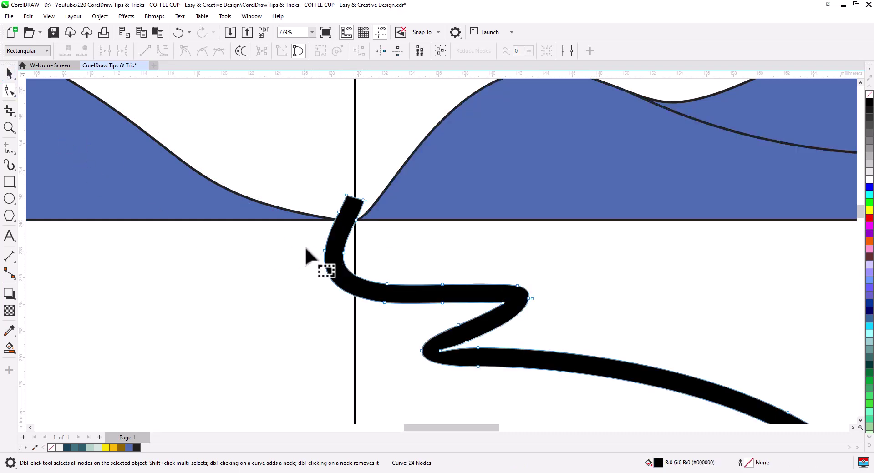
Step: Draw a horizontal 2-Point Line about 6 mm long across the winding path along the mountains' base
{"action": "left_click", "coordinate": [7, 150]}
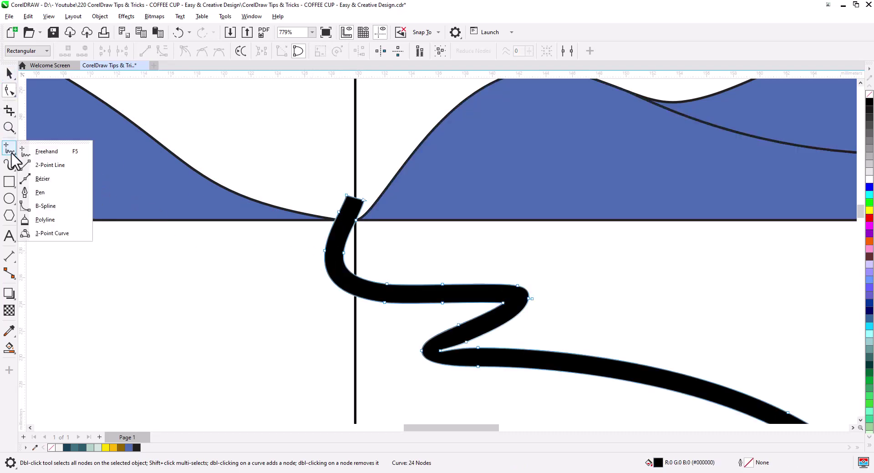
{"action": "left_click", "coordinate": [43, 164]}
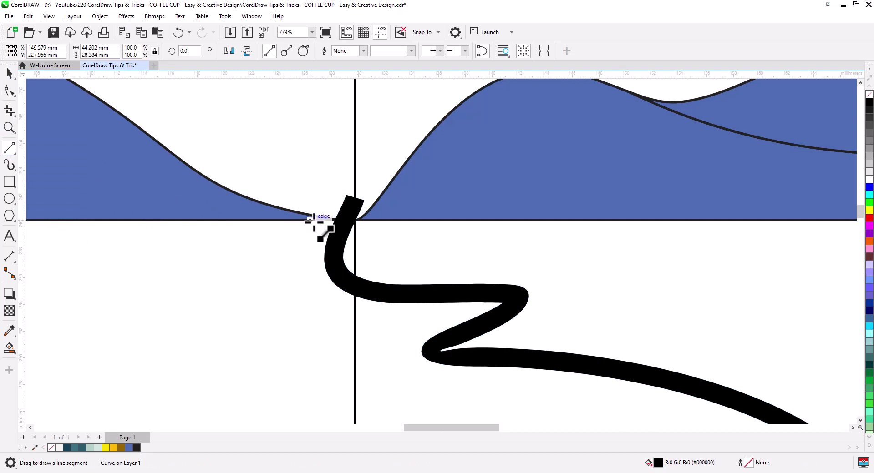
{"action": "left_click_drag", "start_coordinate": [309, 220], "coordinate": [393, 220]}
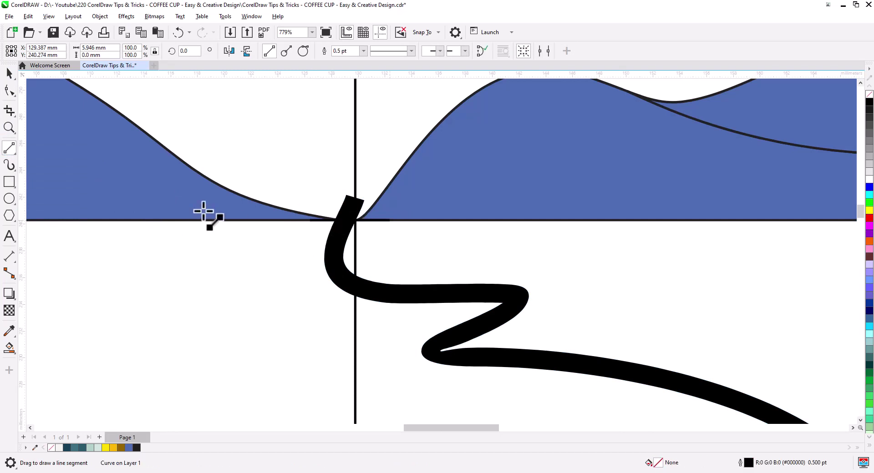
{"action": "key", "text": "space"}
Step: Give the winding path a black outline with no fill, and delete the vertical centre line
{"action": "left_click", "coordinate": [339, 258]}
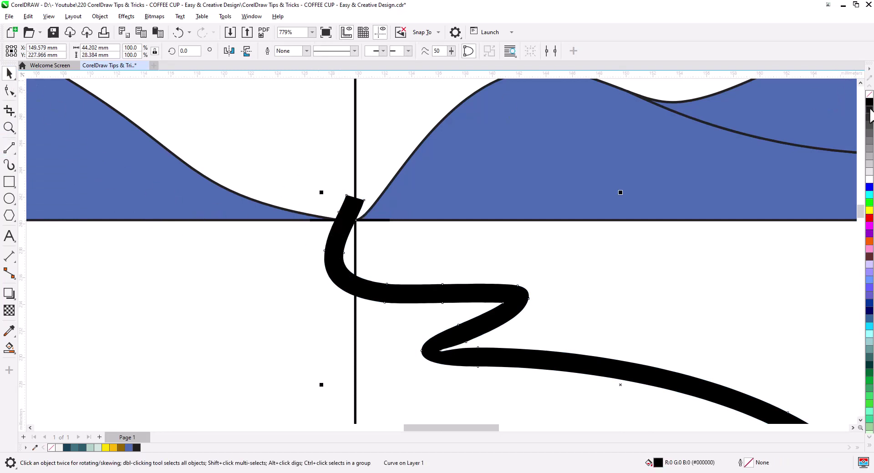
{"action": "right_click", "coordinate": [870, 102]}
{"action": "left_click", "coordinate": [869, 94]}
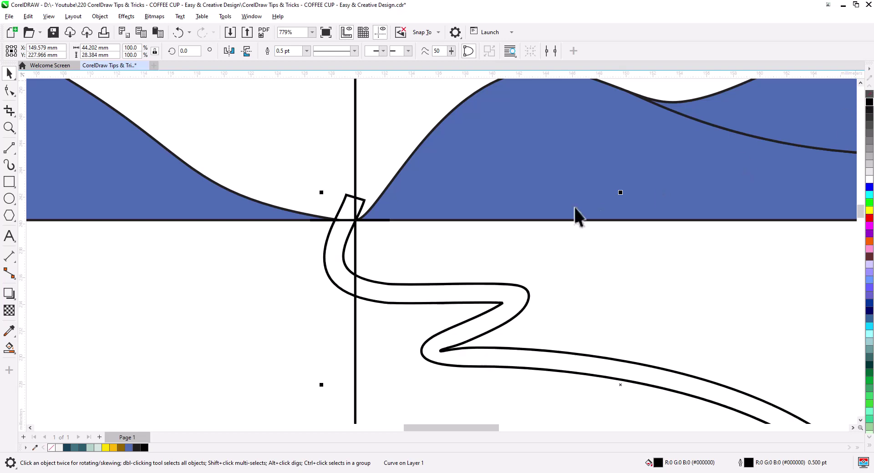
{"action": "left_click", "coordinate": [355, 124]}
{"action": "left_click", "coordinate": [214, 226]}
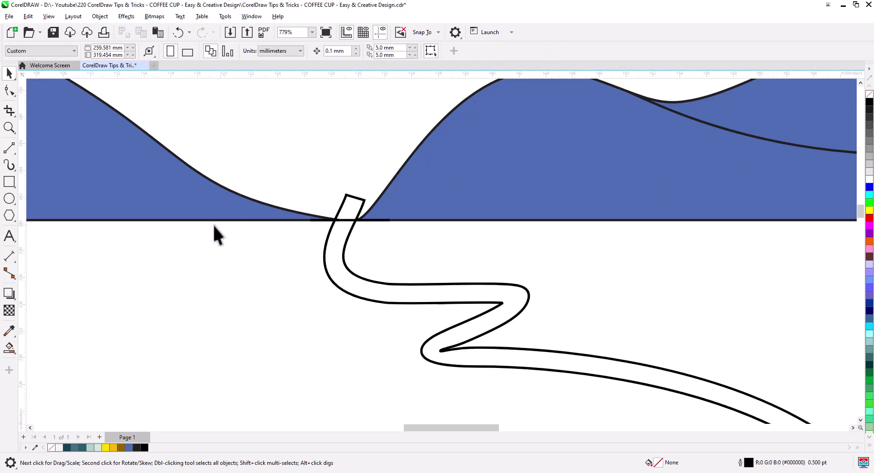
Step: Smart Fill the winding path below the mountains' base with blue, and delete the original unfilled path outline
{"action": "left_click", "coordinate": [9, 348]}
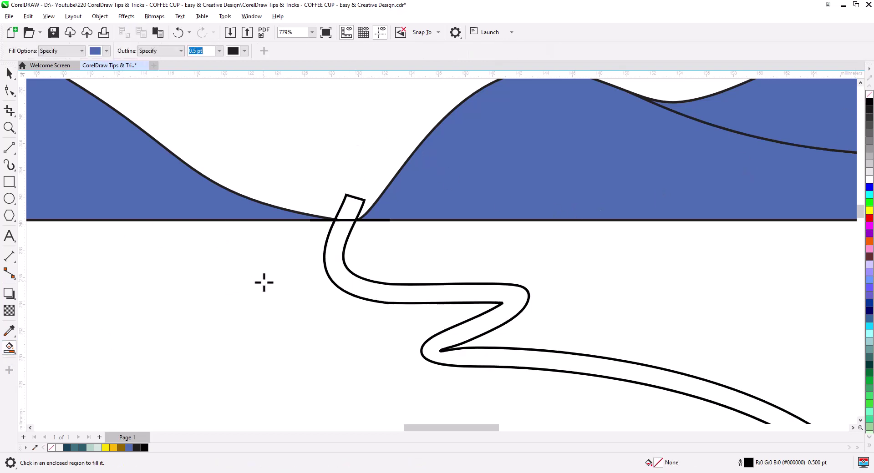
{"action": "left_click", "coordinate": [335, 270]}
{"action": "key", "text": "space"}
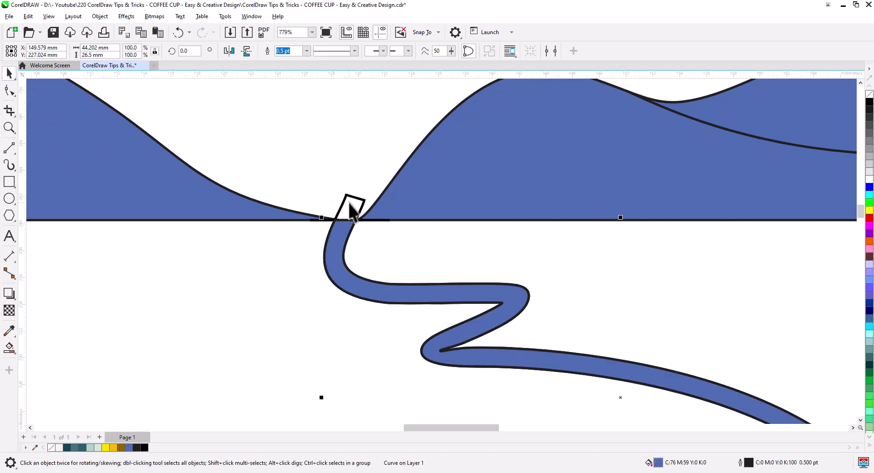
{"action": "left_click", "coordinate": [351, 197]}
{"action": "left_click", "coordinate": [354, 232]}
{"action": "scroll", "coordinate": [354, 231], "scroll_direction": "down", "scroll_amount": 5}
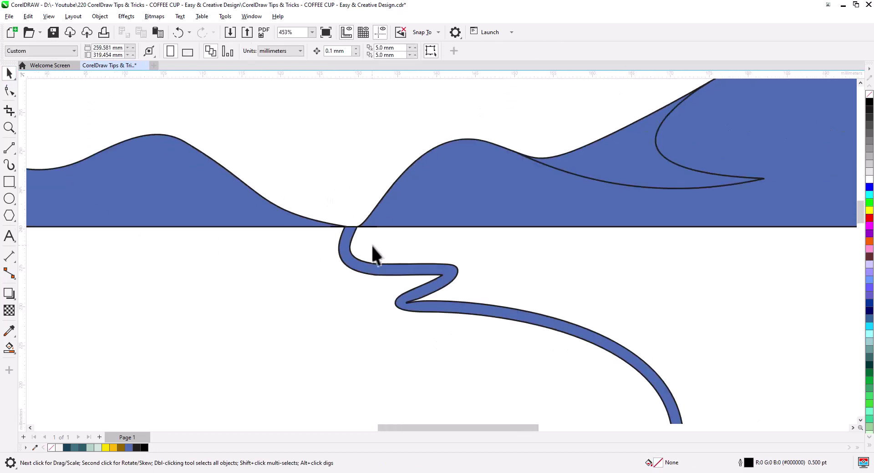
{"action": "left_click", "coordinate": [402, 211]}
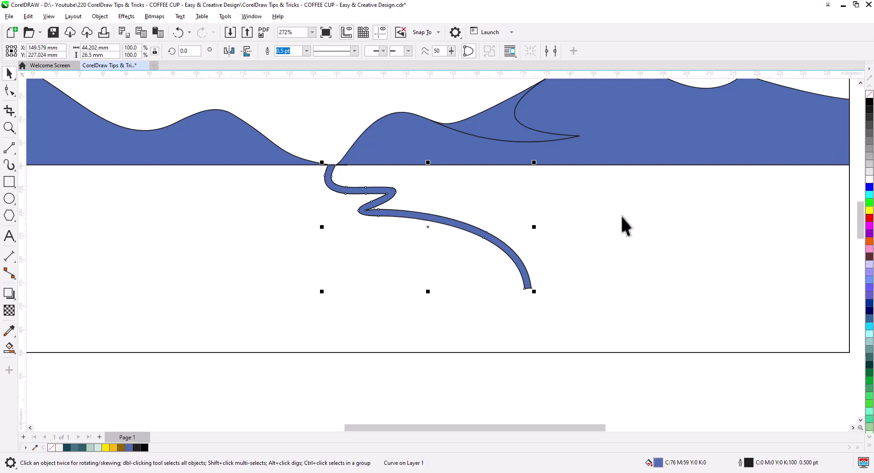
{"action": "scroll", "coordinate": [540, 250], "scroll_direction": "down", "scroll_amount": 3}
{"action": "left_click_drag", "start_coordinate": [572, 273], "coordinate": [565, 280]}
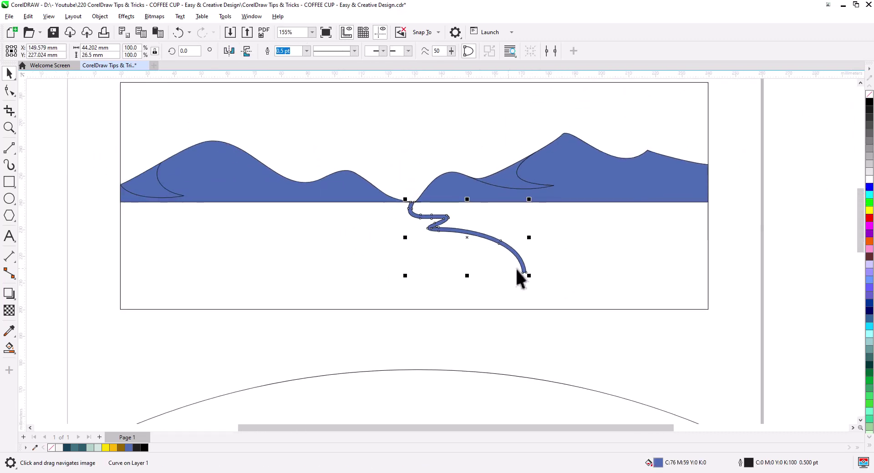
{"action": "left_click_drag", "start_coordinate": [427, 247], "coordinate": [431, 272]}
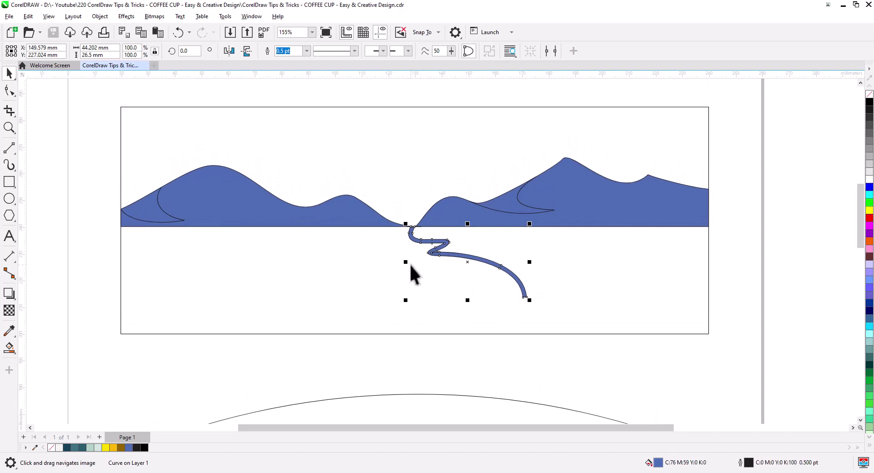
Step: Move the red boat photo clear of the fisherman photo and scale it down to about 150 by 100 mm
{"action": "scroll", "coordinate": [409, 264], "scroll_direction": "down", "scroll_amount": 5}
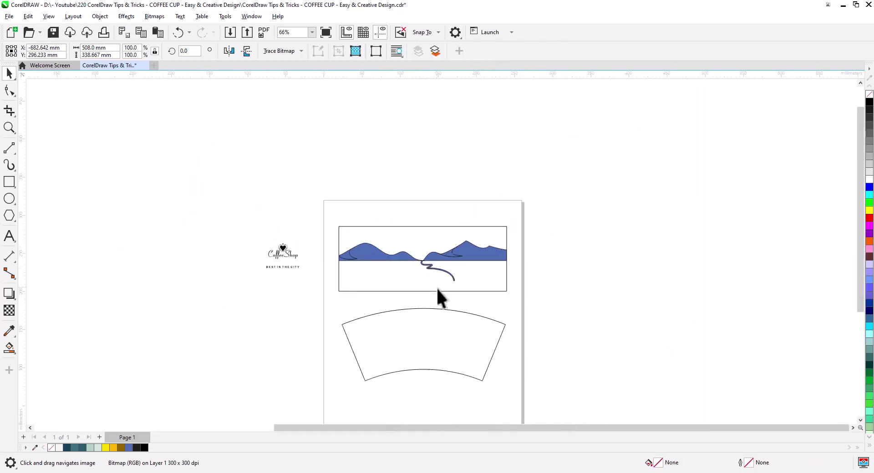
{"action": "left_click_drag", "start_coordinate": [421, 315], "coordinate": [594, 259]}
{"action": "left_click_drag", "start_coordinate": [248, 281], "coordinate": [397, 296]}
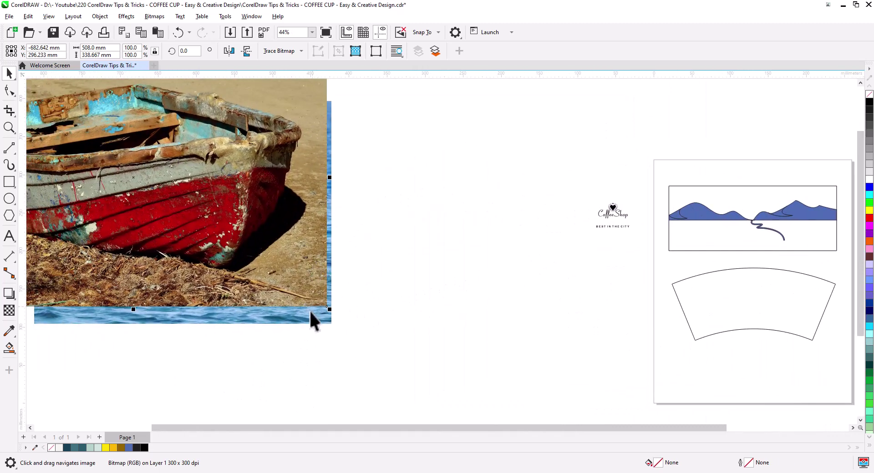
{"action": "left_click_drag", "start_coordinate": [297, 290], "coordinate": [577, 341]}
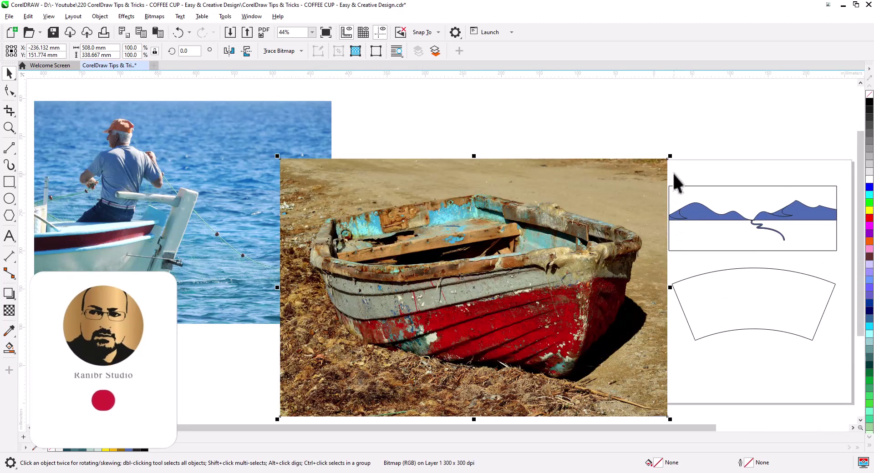
{"action": "left_click_drag", "start_coordinate": [669, 156], "coordinate": [531, 250]}
Step: Move the curved cup template off the page and place the boat photo below the mountain rectangle
{"action": "key", "text": "ctrl+v"}
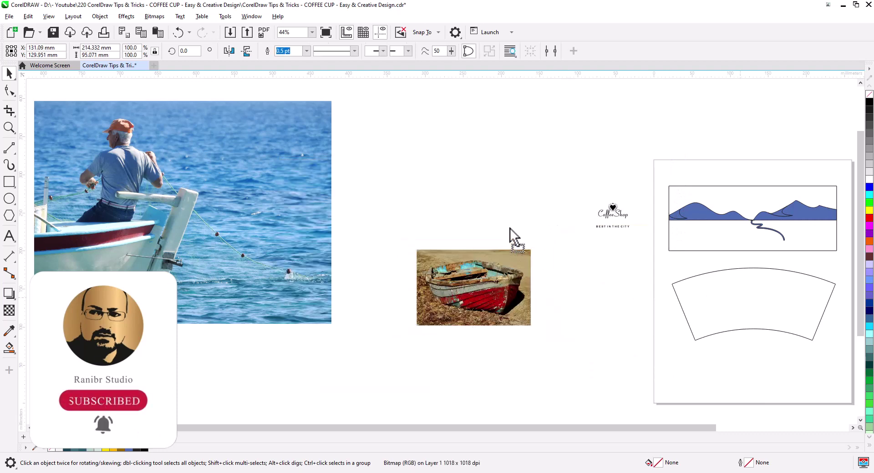
{"action": "left_click_drag", "start_coordinate": [497, 308], "coordinate": [790, 332]}
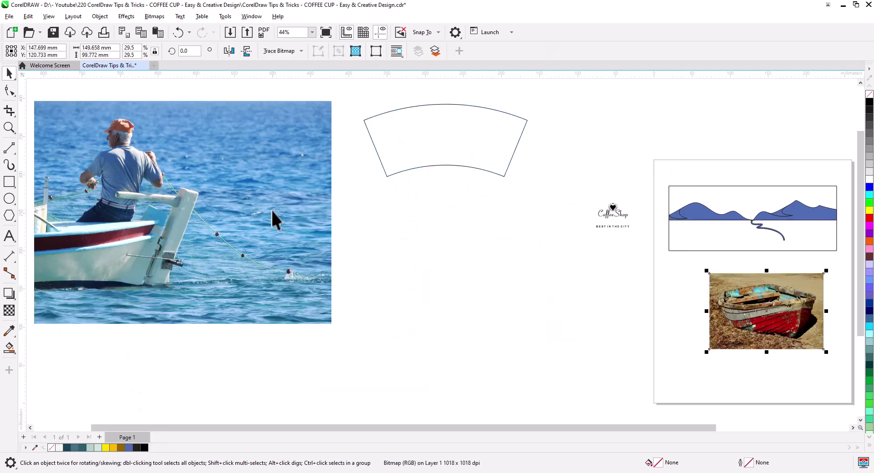
Step: Scale the fisherman photo down to about 105 by 79 mm and place it beside the boat photo
{"action": "left_click", "coordinate": [305, 126]}
{"action": "left_click_drag", "start_coordinate": [334, 98], "coordinate": [225, 180]}
{"action": "left_click_drag", "start_coordinate": [197, 212], "coordinate": [680, 315]}
{"action": "left_click_drag", "start_coordinate": [772, 352], "coordinate": [490, 322]}
{"action": "scroll", "coordinate": [507, 297], "scroll_direction": "up", "scroll_amount": 5}
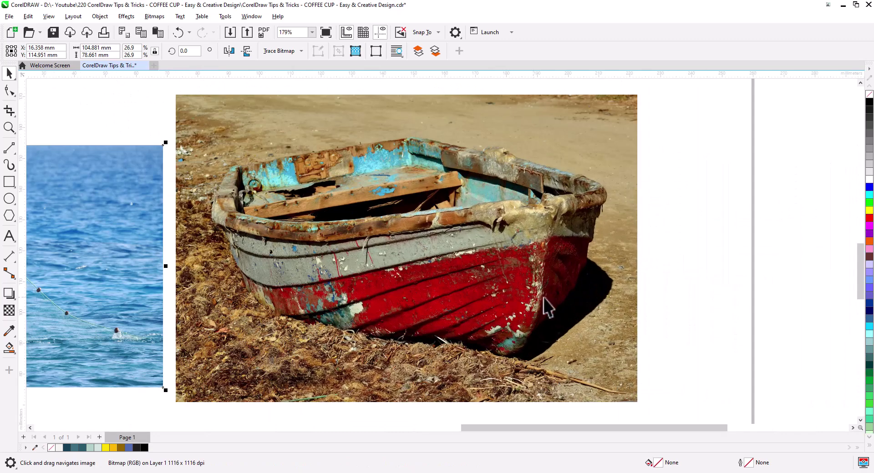
Step: Move the fisherman photo further away from the boat photo to leave clear space between them
{"action": "left_click_drag", "start_coordinate": [542, 297], "coordinate": [603, 309]}
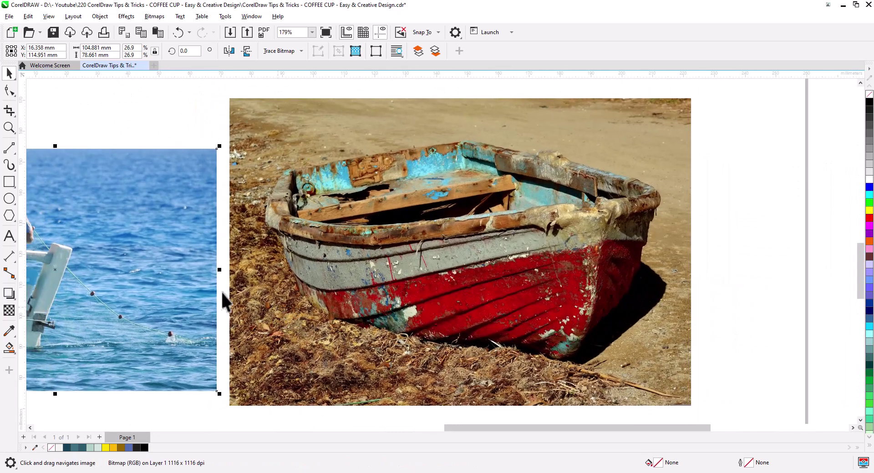
{"action": "left_click_drag", "start_coordinate": [194, 247], "coordinate": [124, 248]}
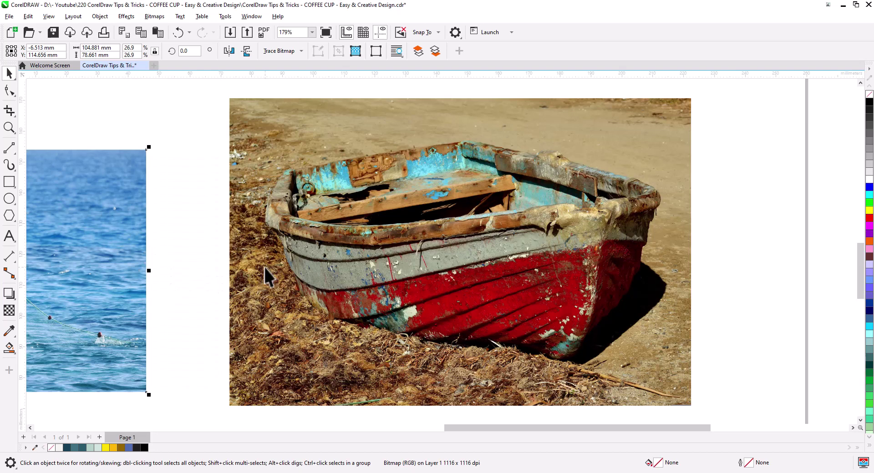
Step: Trace the boat's inner rim with a closed straight-segment Bézier outline, placing nodes at the bow tip, far corner and near edge
{"action": "left_click", "coordinate": [9, 148]}
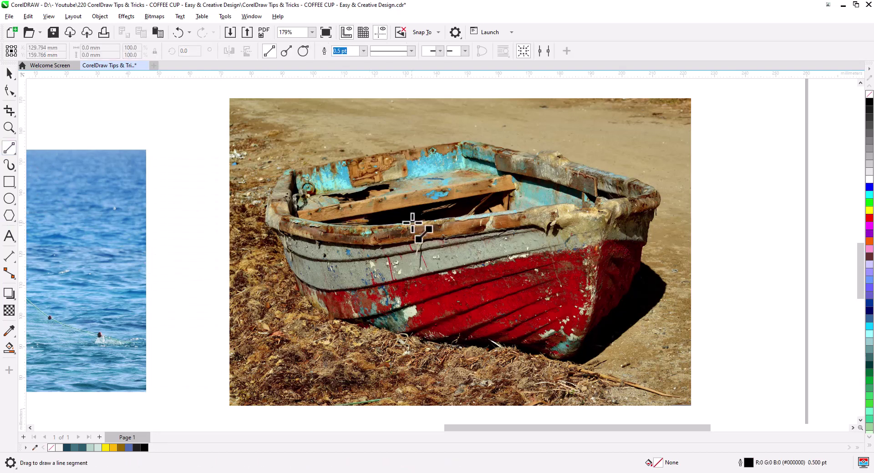
{"action": "left_click", "coordinate": [10, 150]}
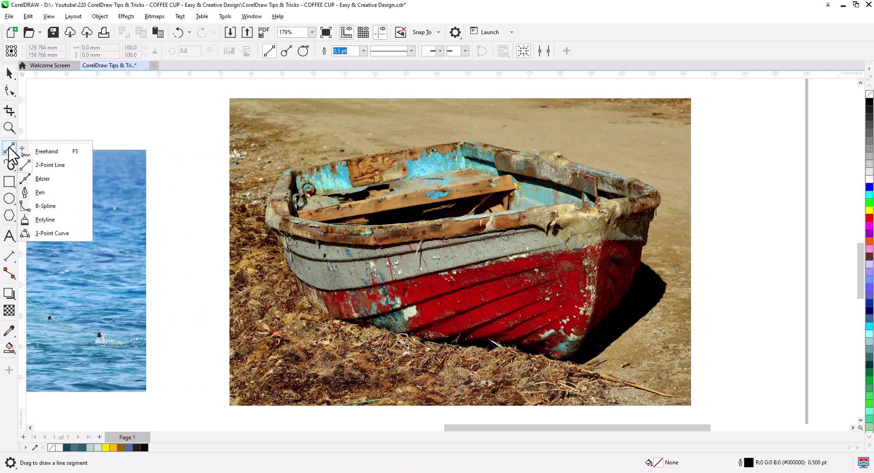
{"action": "left_click", "coordinate": [43, 179]}
{"action": "scroll", "coordinate": [443, 151], "scroll_direction": "up", "scroll_amount": 2}
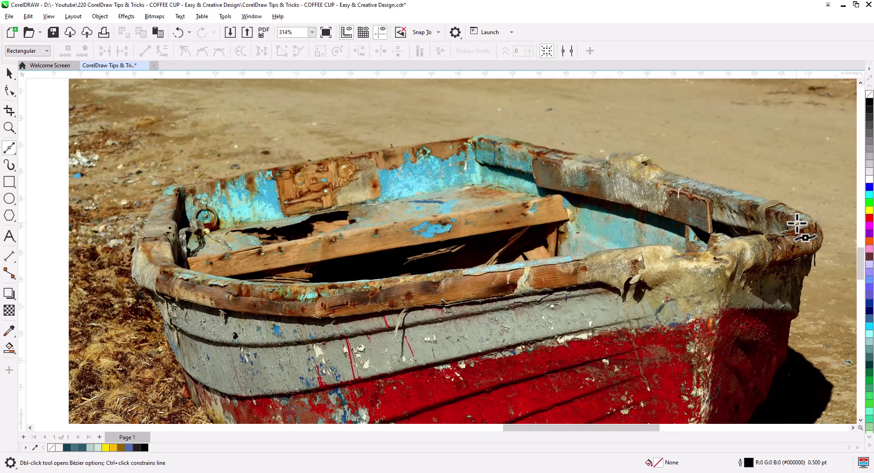
{"action": "left_click", "coordinate": [476, 138]}
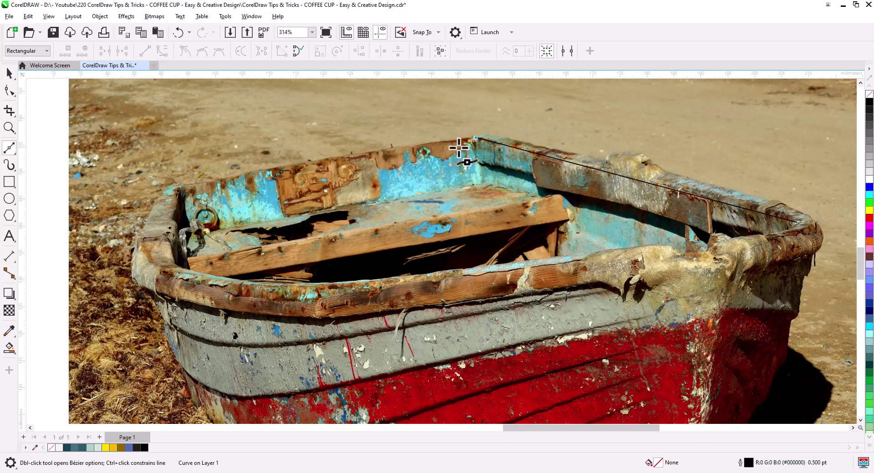
{"action": "left_click", "coordinate": [181, 191]}
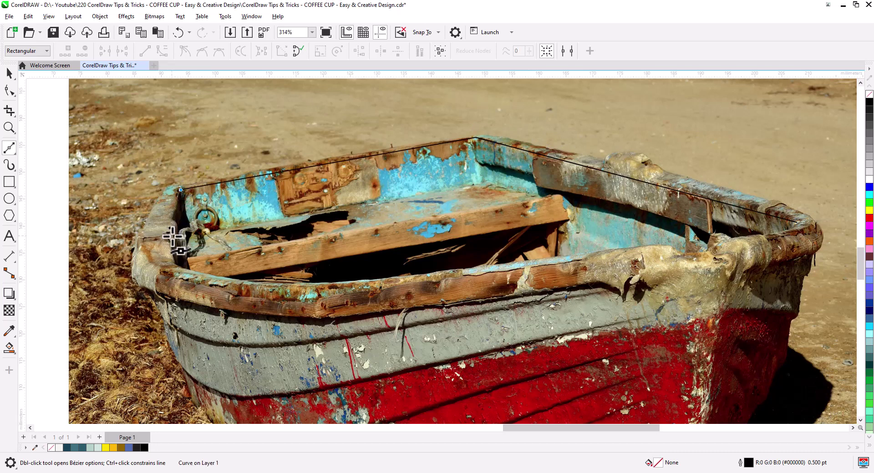
{"action": "left_click", "coordinate": [677, 245]}
{"action": "left_click", "coordinate": [800, 223]}
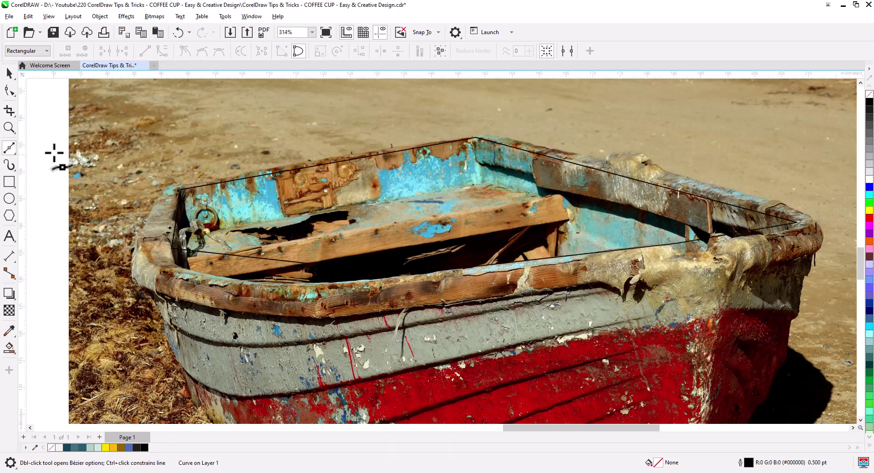
Step: Curve the inner rim outline's near edge to follow the boat, and give it a red 1.5 pt line
{"action": "left_click", "coordinate": [9, 90]}
{"action": "left_click", "coordinate": [161, 56]}
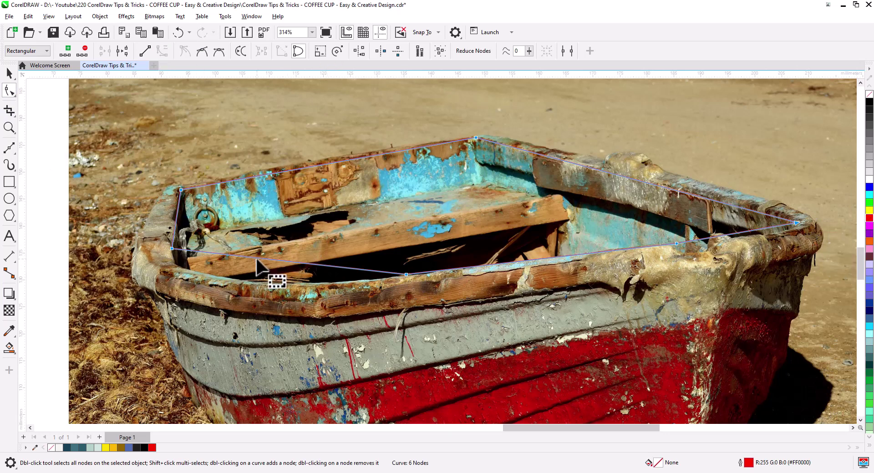
{"action": "left_click_drag", "start_coordinate": [257, 259], "coordinate": [212, 275]}
{"action": "left_click", "coordinate": [9, 73]}
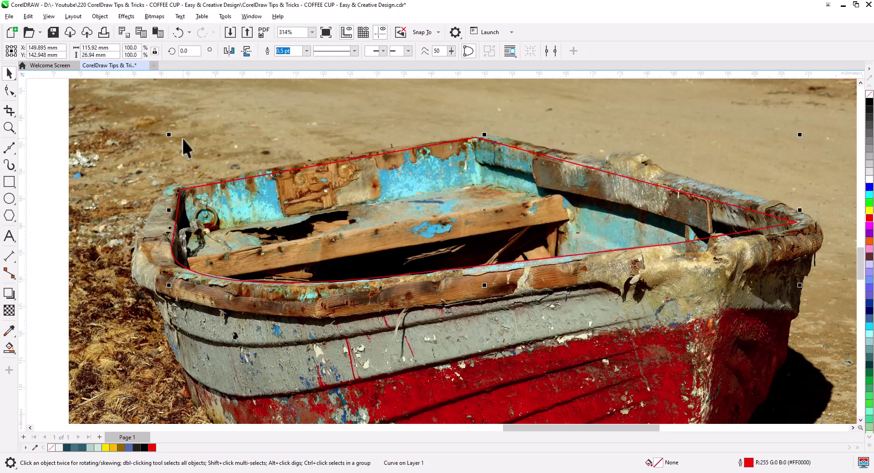
{"action": "left_click", "coordinate": [307, 51]}
{"action": "left_click", "coordinate": [295, 95]}
{"action": "left_click", "coordinate": [9, 90]}
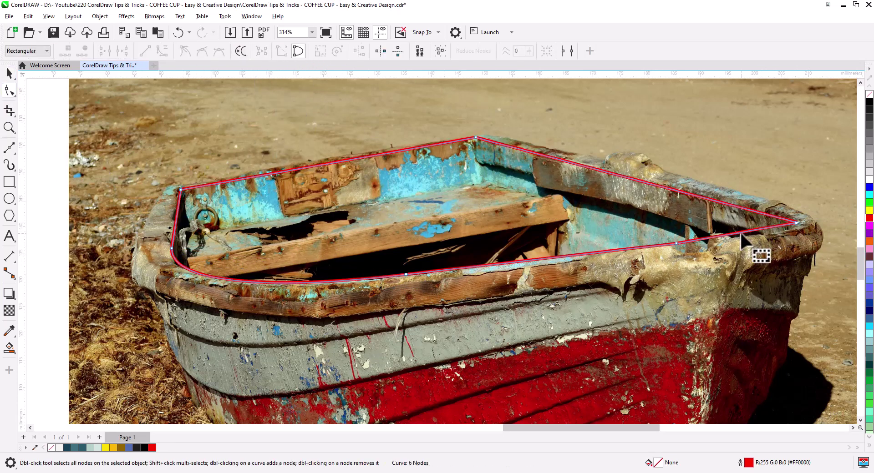
{"action": "key", "text": "space"}
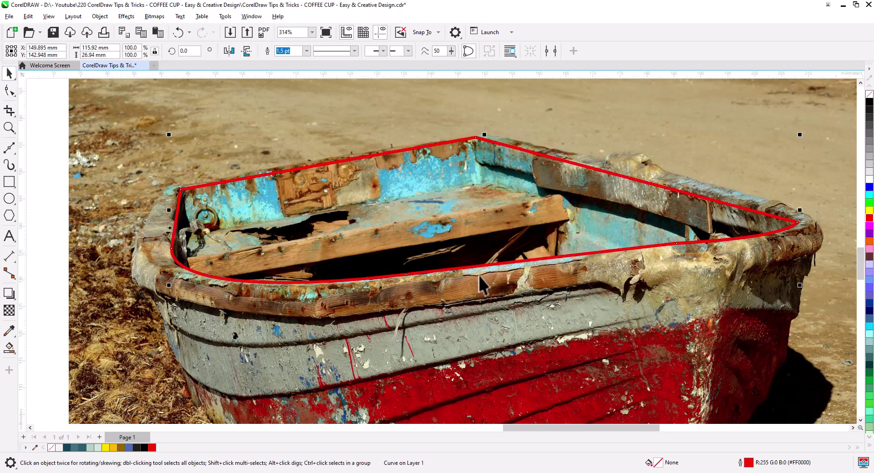
Step: Duplicate the rim outline, scale the copy to 110%, and fit its stern-side and far-corner nodes to the boat's outer rim
{"action": "left_click", "coordinate": [157, 33]}
{"action": "left_click_drag", "start_coordinate": [800, 286], "coordinate": [833, 307]}
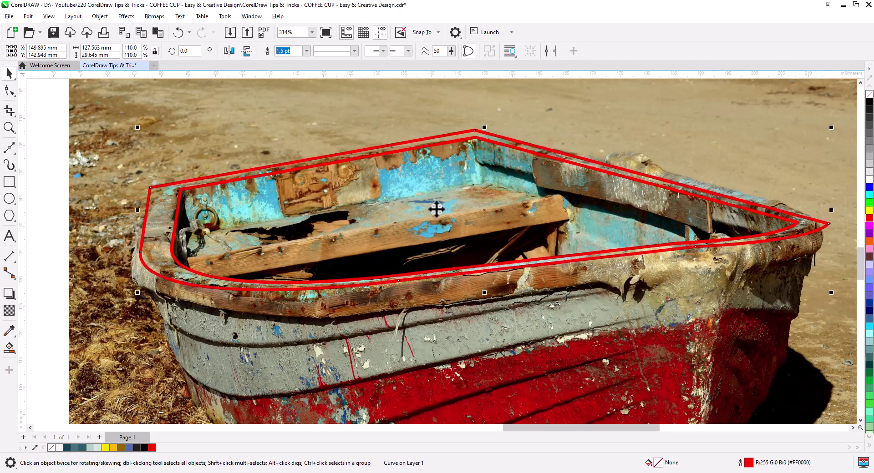
{"action": "left_click", "coordinate": [9, 90]}
{"action": "left_click_drag", "start_coordinate": [151, 188], "coordinate": [157, 205]}
{"action": "left_click_drag", "start_coordinate": [140, 253], "coordinate": [148, 253]}
{"action": "mouse_move", "coordinate": [475, 130]}
{"action": "left_mouse_down"}
{"action": "mouse_move", "coordinate": [476, 139]}
{"action": "mouse_move", "coordinate": [478, 131]}
{"action": "left_mouse_up"}
Step: Pull the outer rim outline's bow end inward and add a node so its tip meets the inner outline
{"action": "left_click_drag", "start_coordinate": [649, 175], "coordinate": [548, 221]}
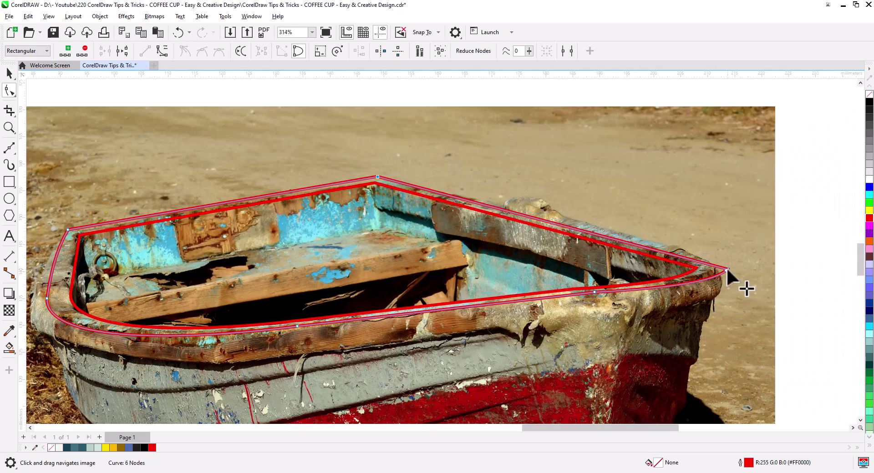
{"action": "left_click_drag", "start_coordinate": [727, 269], "coordinate": [651, 247]}
{"action": "double_click", "coordinate": [641, 251]}
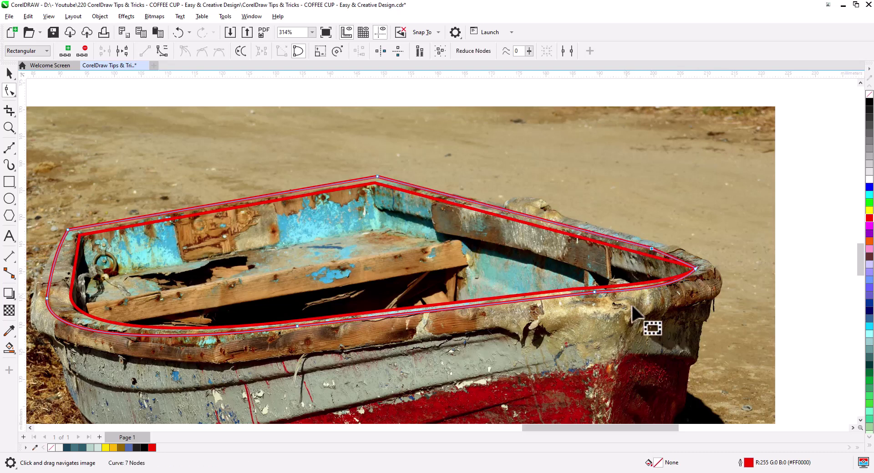
{"action": "scroll", "coordinate": [631, 310], "scroll_direction": "down", "scroll_amount": 2}
{"action": "left_click_drag", "start_coordinate": [627, 326], "coordinate": [629, 286]}
{"action": "left_click_drag", "start_coordinate": [306, 313], "coordinate": [307, 268]}
Step: Draw a freehand hull outline from the stern-side rim along the keel and up the bow edge, ending just past the rim
{"action": "left_click", "coordinate": [9, 148]}
{"action": "left_click", "coordinate": [14, 152]}
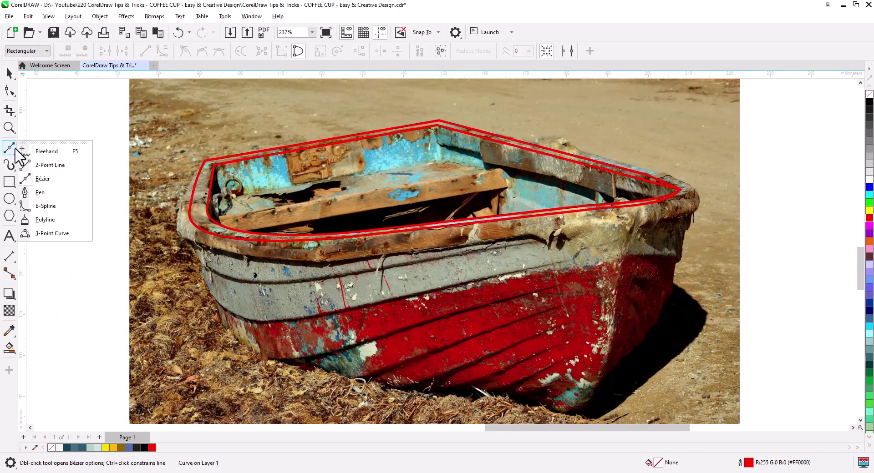
{"action": "left_click", "coordinate": [41, 148]}
{"action": "left_click_drag", "start_coordinate": [226, 296], "coordinate": [202, 254]}
{"action": "mouse_move", "coordinate": [165, 172]}
{"action": "left_mouse_down"}
{"action": "mouse_move", "coordinate": [206, 259]}
{"action": "mouse_move", "coordinate": [266, 307]}
{"action": "mouse_move", "coordinate": [377, 346]}
{"action": "left_mouse_up"}
{"action": "left_click_drag", "start_coordinate": [534, 363], "coordinate": [583, 286]}
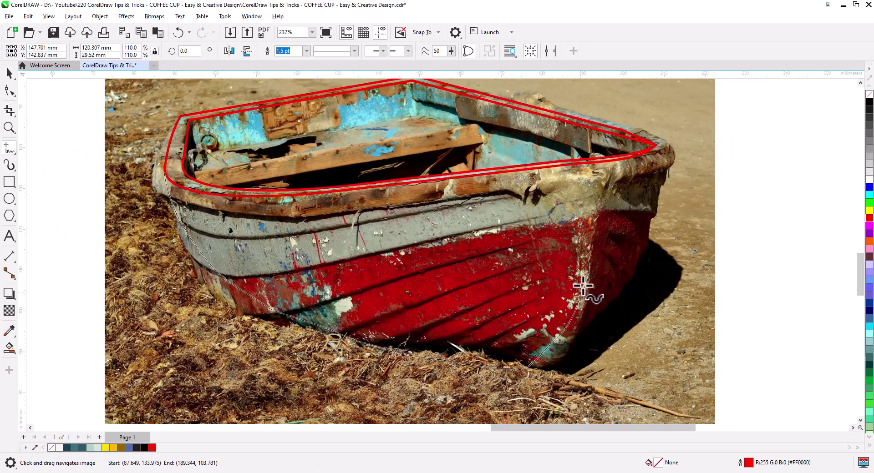
{"action": "left_click_drag", "start_coordinate": [565, 149], "coordinate": [564, 175]}
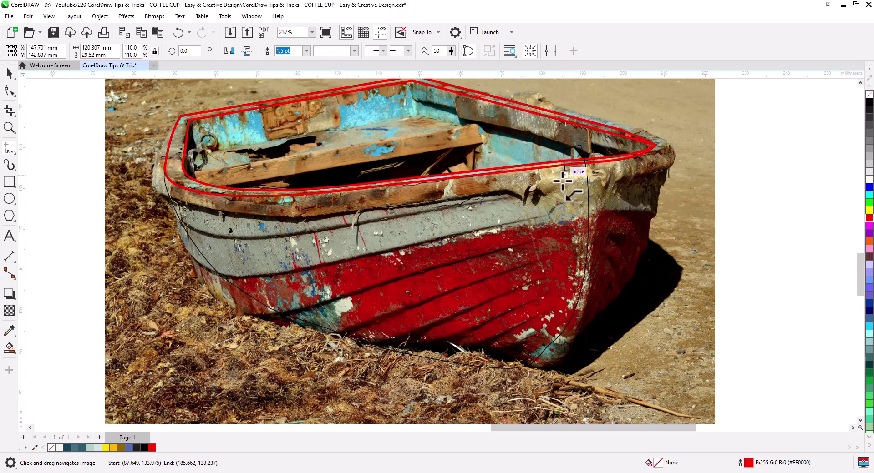
Step: Give the freehand hull outline a red 2.0 pt line
{"action": "key", "text": "space"}
{"action": "left_click", "coordinate": [307, 51]}
{"action": "left_click", "coordinate": [292, 101]}
{"action": "right_click", "coordinate": [869, 218]}
Step: Lower the hull outline's stern-side node and remove the extra node near the bottom of the bow to smooth the curve
{"action": "key", "text": "F10"}
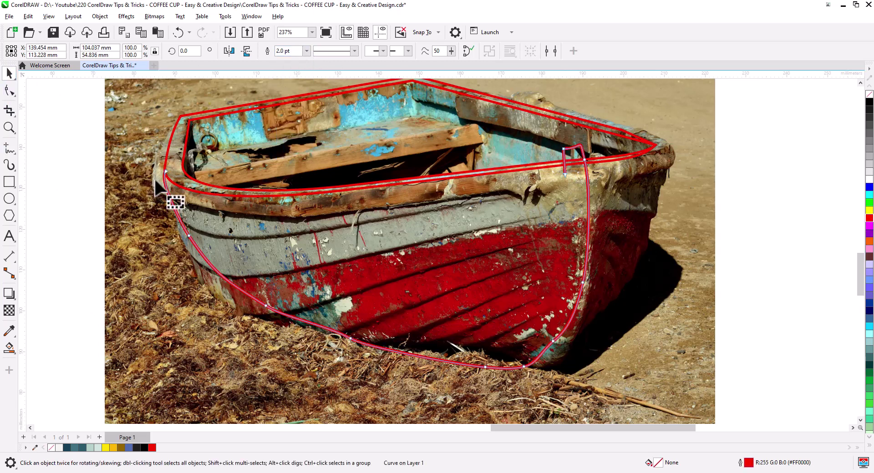
{"action": "left_click_drag", "start_coordinate": [189, 236], "coordinate": [189, 250]}
{"action": "double_click", "coordinate": [553, 341]}
{"action": "left_click_drag", "start_coordinate": [554, 135], "coordinate": [595, 166]}
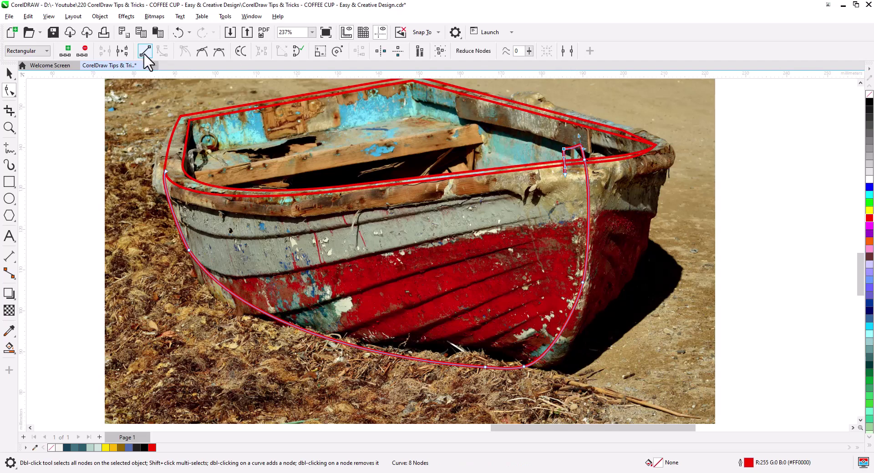
{"action": "left_click", "coordinate": [145, 52]}
{"action": "key", "text": "ctrl+z"}
Step: Edit the node at the hull outline's upper bow end and convert the segments crossing the rim to straight lines
{"action": "double_click", "coordinate": [581, 146]}
{"action": "scroll", "coordinate": [592, 142], "scroll_direction": "up", "scroll_amount": 2}
{"action": "left_click_drag", "start_coordinate": [497, 128], "coordinate": [598, 172]}
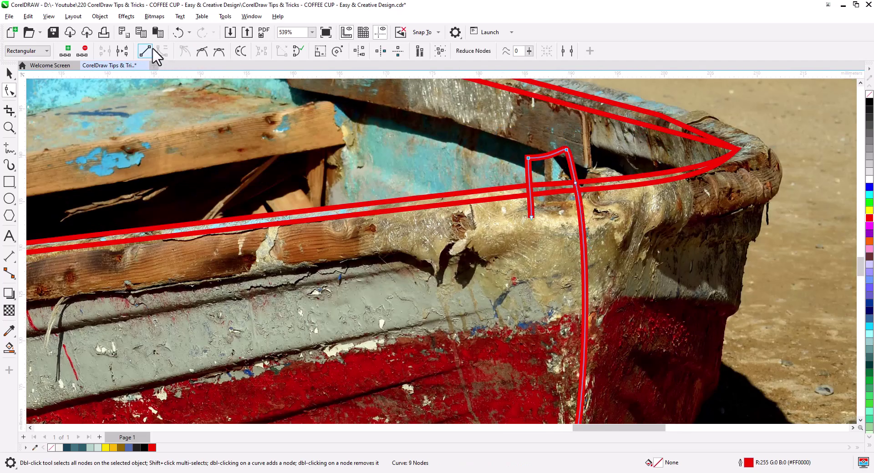
{"action": "left_click", "coordinate": [145, 51]}
{"action": "scroll", "coordinate": [448, 195], "scroll_direction": "down", "scroll_amount": 3}
{"action": "left_click", "coordinate": [9, 74]}
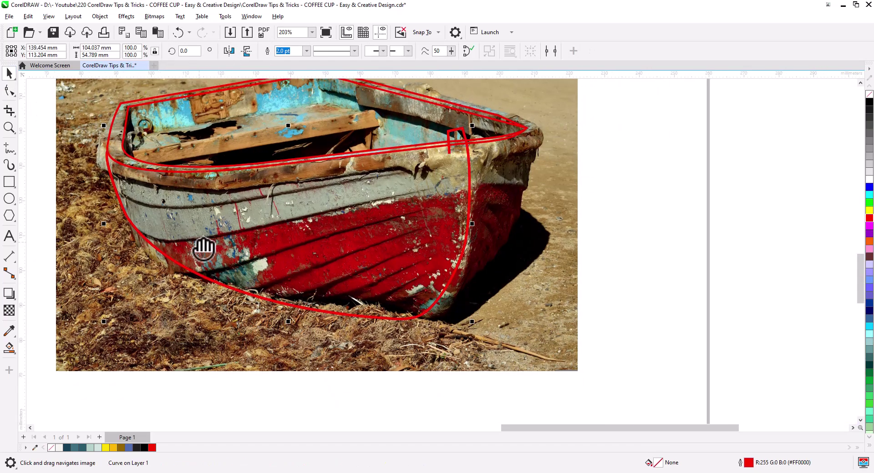
Step: Draw a freehand line across the lower hull from the stern edge to the bow, ending in a short diagonal past the keel
{"action": "left_click", "coordinate": [9, 148]}
{"action": "mouse_move", "coordinate": [160, 232]}
{"action": "left_mouse_down"}
{"action": "mouse_move", "coordinate": [286, 268]}
{"action": "mouse_move", "coordinate": [431, 269]}
{"action": "left_mouse_up"}
{"action": "left_click_drag", "start_coordinate": [405, 304], "coordinate": [405, 305]}
Step: Set the default outline pen for new objects to red with a heavier line width
{"action": "left_click", "coordinate": [9, 74]}
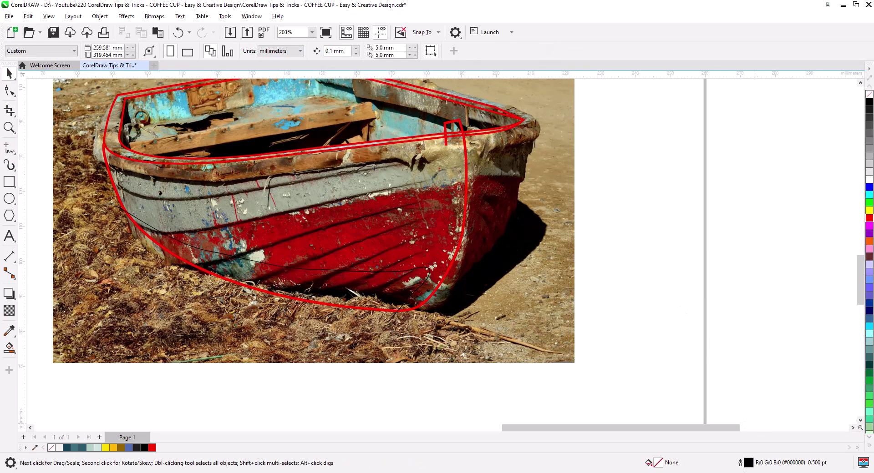
{"action": "key", "text": "F12"}
{"action": "left_click", "coordinate": [380, 206]}
{"action": "left_click", "coordinate": [371, 257]}
{"action": "left_click", "coordinate": [381, 192]}
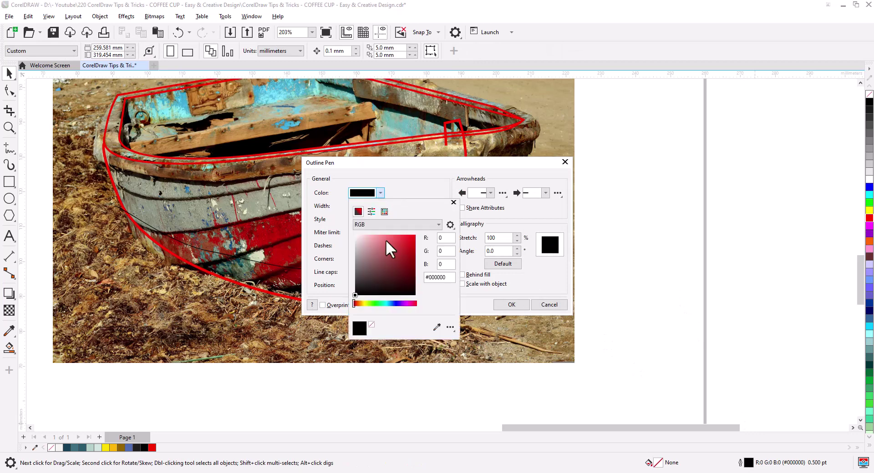
{"action": "left_click", "coordinate": [390, 248]}
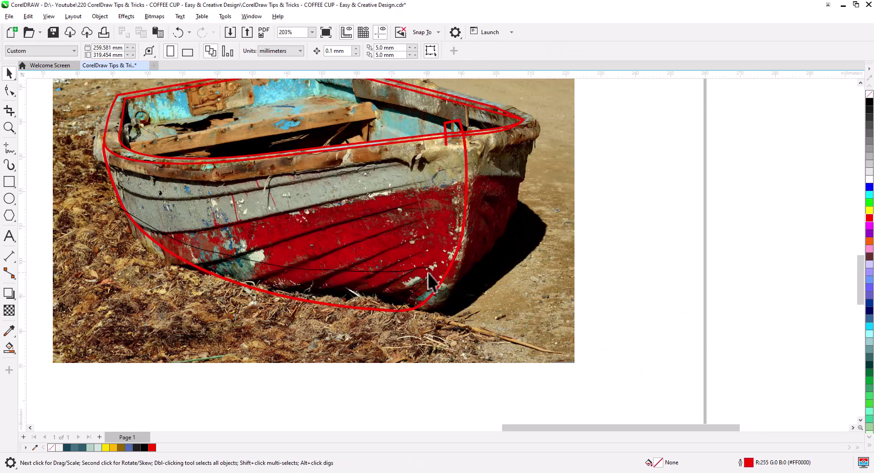
Step: Give the freehand line across the lower hull a red 2.0 pt outline
{"action": "left_click", "coordinate": [429, 275]}
{"action": "left_click", "coordinate": [307, 50]}
{"action": "left_click", "coordinate": [292, 102]}
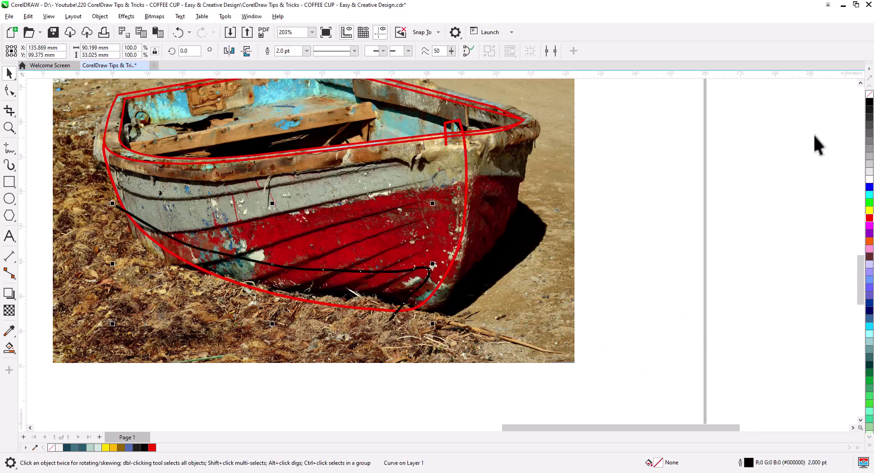
{"action": "right_click", "coordinate": [870, 218]}
Step: Remove the surplus nodes from the lower hull line and bend its long segment into one smooth arc
{"action": "left_click", "coordinate": [9, 91]}
{"action": "key", "text": "Delete"}
{"action": "left_click_drag", "start_coordinate": [265, 267], "coordinate": [414, 310]}
{"action": "key", "text": "Delete"}
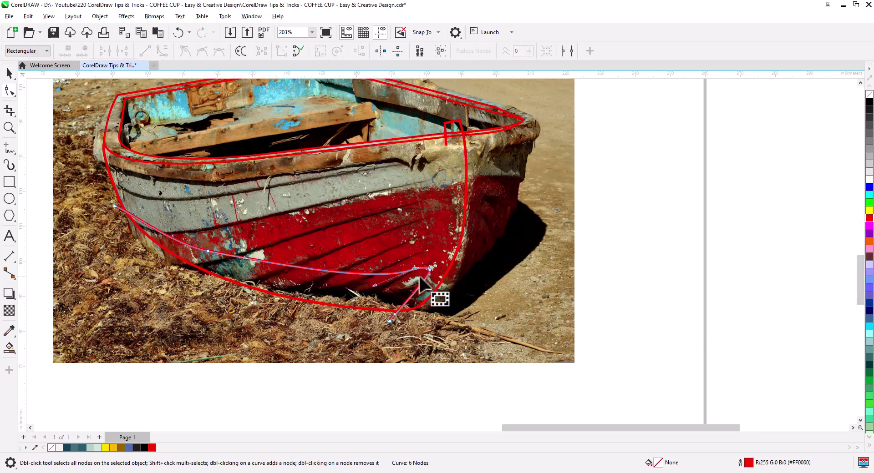
{"action": "left_click", "coordinate": [430, 270]}
{"action": "key", "text": "Delete"}
{"action": "left_click_drag", "start_coordinate": [224, 268], "coordinate": [195, 220]}
{"action": "key", "text": "Delete"}
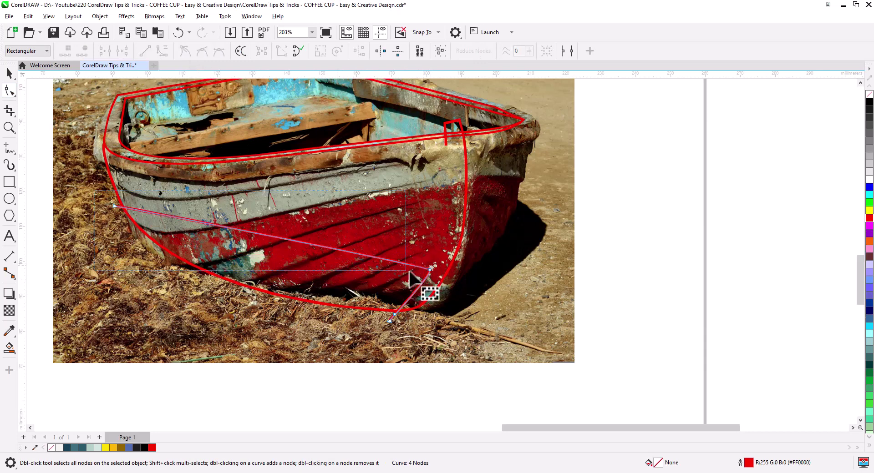
{"action": "left_click_drag", "start_coordinate": [291, 241], "coordinate": [258, 259]}
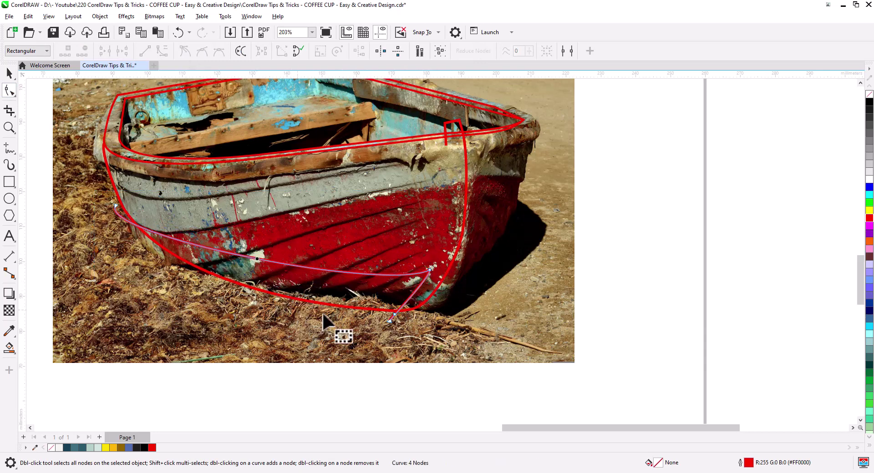
Step: Shift the hull outline's keel node and bow edge outward, and move the lower hull line's corner node toward the bow
{"action": "left_click", "coordinate": [426, 302]}
{"action": "left_click_drag", "start_coordinate": [418, 308], "coordinate": [430, 310]}
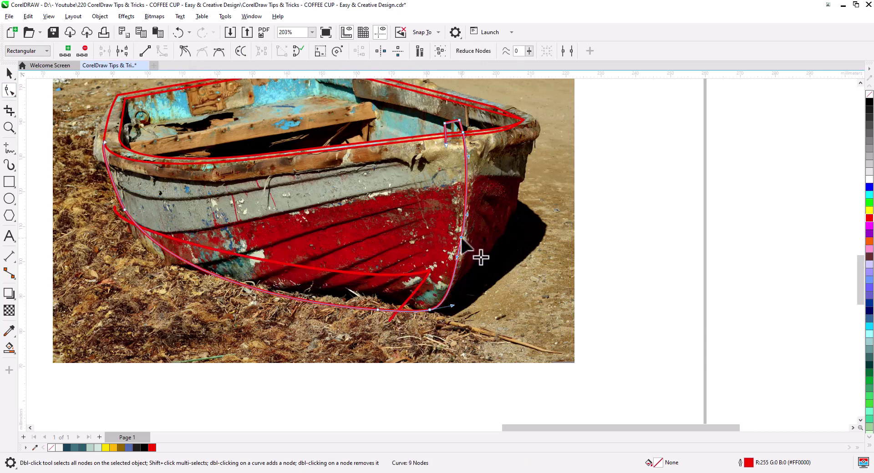
{"action": "left_click_drag", "start_coordinate": [461, 238], "coordinate": [465, 237]}
{"action": "left_click", "coordinate": [394, 316]}
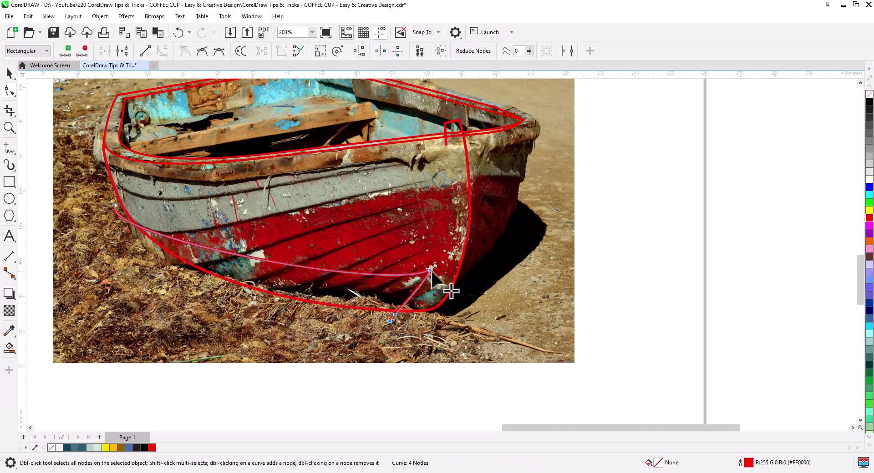
{"action": "left_click_drag", "start_coordinate": [430, 271], "coordinate": [444, 270]}
Step: Draw a freehand curve from the rim's bow tip down to the keel, and delete its intermediate nodes to smooth it
{"action": "left_click_drag", "start_coordinate": [498, 261], "coordinate": [455, 258]}
{"action": "left_click", "coordinate": [10, 148]}
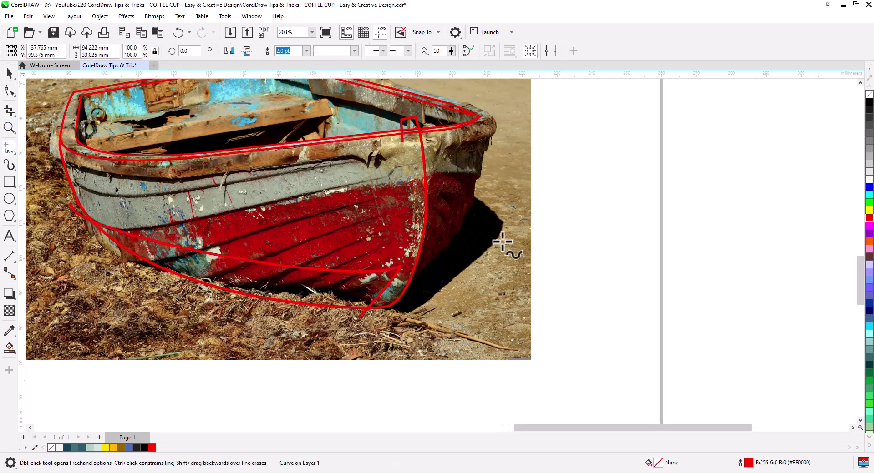
{"action": "mouse_move", "coordinate": [484, 117]}
{"action": "left_mouse_down"}
{"action": "mouse_move", "coordinate": [476, 184]}
{"action": "mouse_move", "coordinate": [444, 251]}
{"action": "mouse_move", "coordinate": [404, 300]}
{"action": "mouse_move", "coordinate": [431, 305]}
{"action": "left_mouse_up"}
{"action": "key", "text": "F10"}
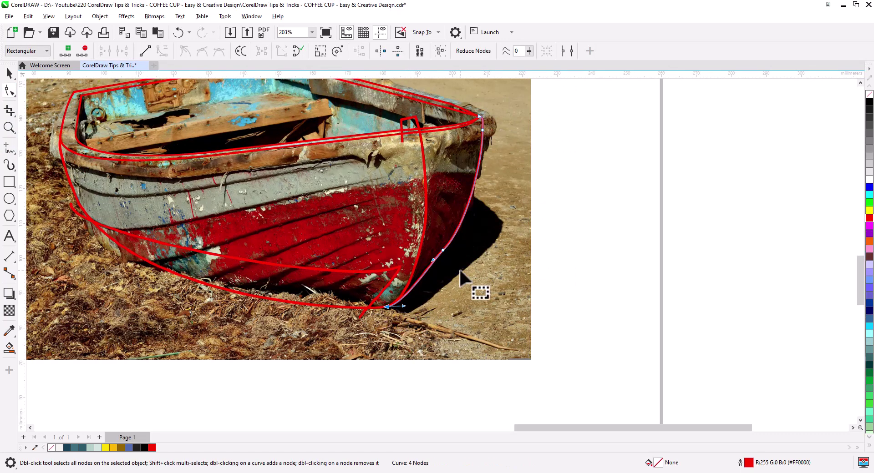
{"action": "left_click_drag", "start_coordinate": [460, 270], "coordinate": [427, 237]}
{"action": "key", "text": "Delete"}
{"action": "key", "text": "Delete"}
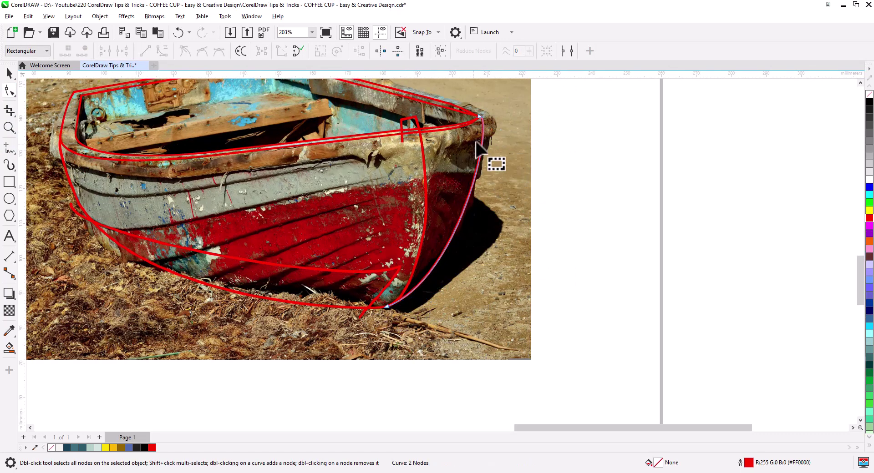
Step: Draw a 2-point line from the top of the bow post down to the rim, spanning about 8.6 by 4.9 mm
{"action": "scroll", "coordinate": [380, 150], "scroll_direction": "up", "scroll_amount": 2}
{"action": "left_click", "coordinate": [9, 148]}
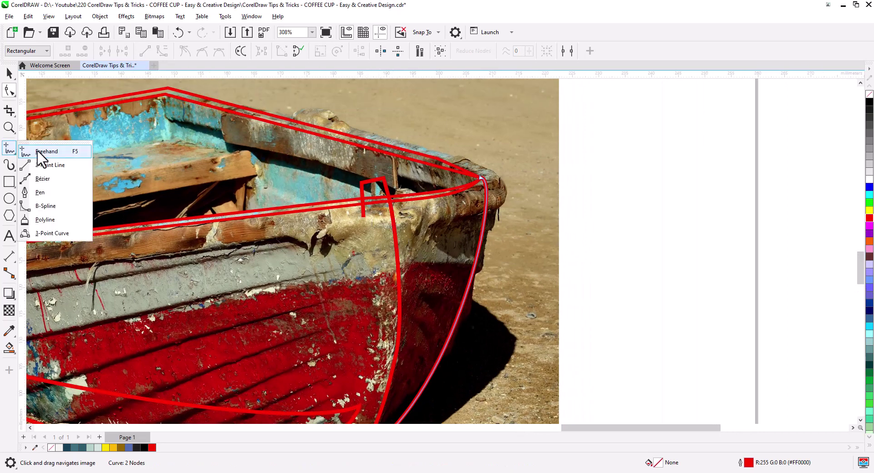
{"action": "left_click", "coordinate": [46, 165]}
{"action": "left_click_drag", "start_coordinate": [380, 175], "coordinate": [431, 207]}
{"action": "key", "text": "F3"}
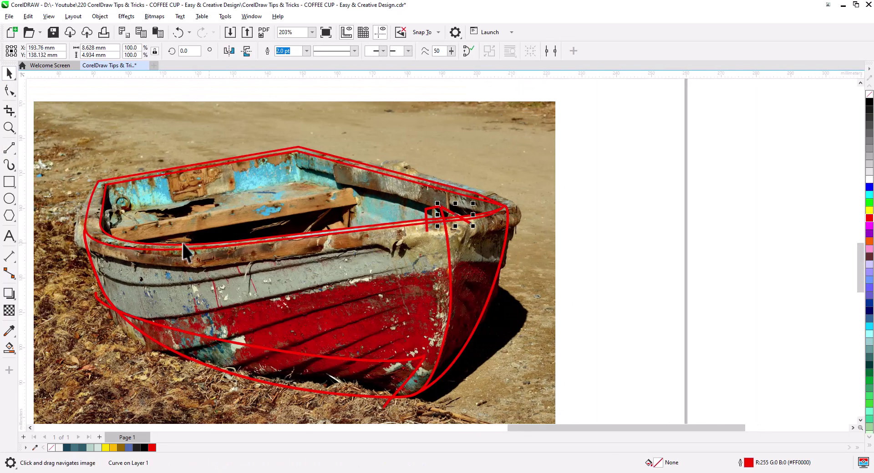
Step: Trace the boat's bench with straight lines along both long edges and the end, about 71 mm across and 14 mm high
{"action": "key", "text": "Escape"}
{"action": "left_click_drag", "start_coordinate": [307, 181], "coordinate": [298, 179]}
{"action": "left_click_drag", "start_coordinate": [299, 179], "coordinate": [103, 216]}
{"action": "left_click_drag", "start_coordinate": [351, 190], "coordinate": [103, 229]}
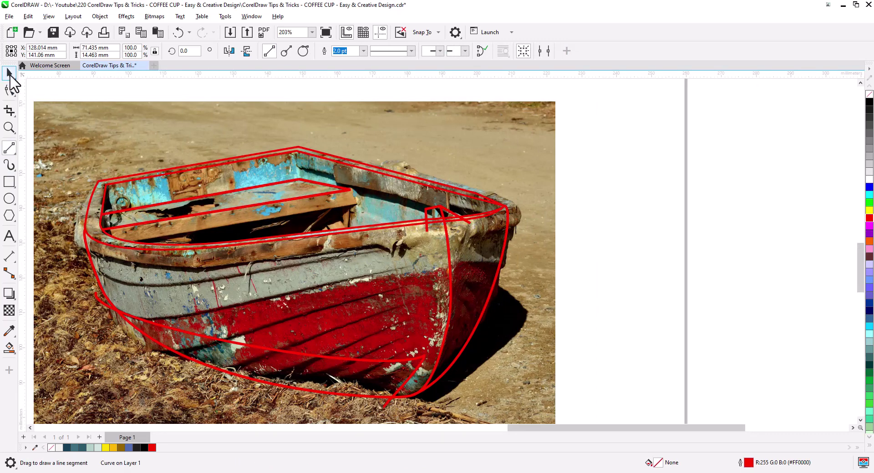
Step: Move the boat photo out from under the traced outlines, beyond the page edge
{"action": "left_click", "coordinate": [9, 74]}
{"action": "scroll", "coordinate": [339, 219], "scroll_direction": "down", "scroll_amount": 4}
{"action": "left_click_drag", "start_coordinate": [194, 173], "coordinate": [659, 174]}
{"action": "left_click", "coordinate": [447, 310]}
{"action": "scroll", "coordinate": [447, 311], "scroll_direction": "up", "scroll_amount": 2}
{"action": "left_click_drag", "start_coordinate": [286, 249], "coordinate": [393, 281]}
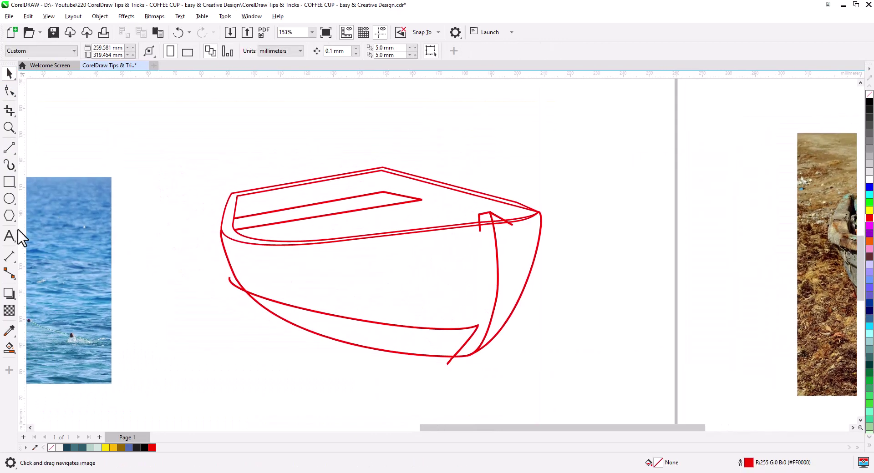
Step: Try to fill the boat's interior with the Smart Fill tool
{"action": "left_click", "coordinate": [9, 347]}
{"action": "left_click", "coordinate": [355, 223]}
{"action": "key", "text": "ctrl+z"}
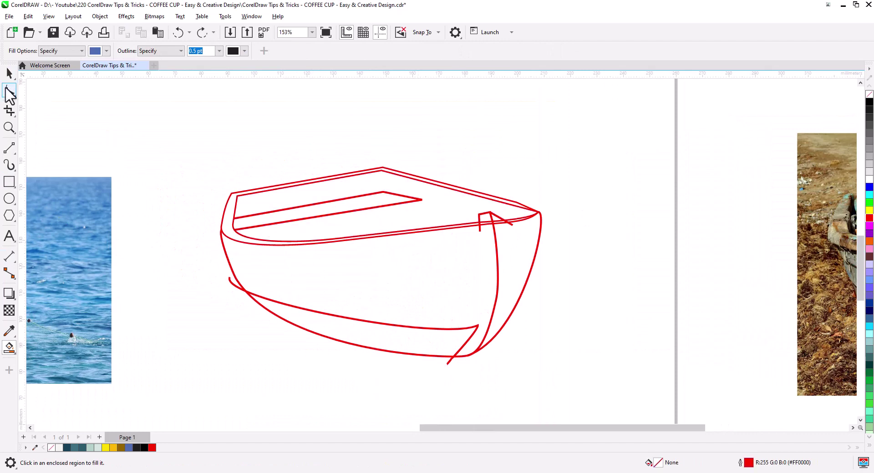
Step: Pull the inner rim's bow tip inward and delete the surplus nodes on the outer rim near the bow
{"action": "left_click", "coordinate": [9, 92]}
{"action": "scroll", "coordinate": [529, 215], "scroll_direction": "up", "scroll_amount": 2}
{"action": "left_click", "coordinate": [546, 210]}
{"action": "left_click_drag", "start_coordinate": [552, 205], "coordinate": [536, 206]}
{"action": "left_click", "coordinate": [523, 194]}
{"action": "left_click_drag", "start_coordinate": [483, 169], "coordinate": [556, 200]}
{"action": "key", "text": "Delete"}
{"action": "left_click", "coordinate": [553, 206]}
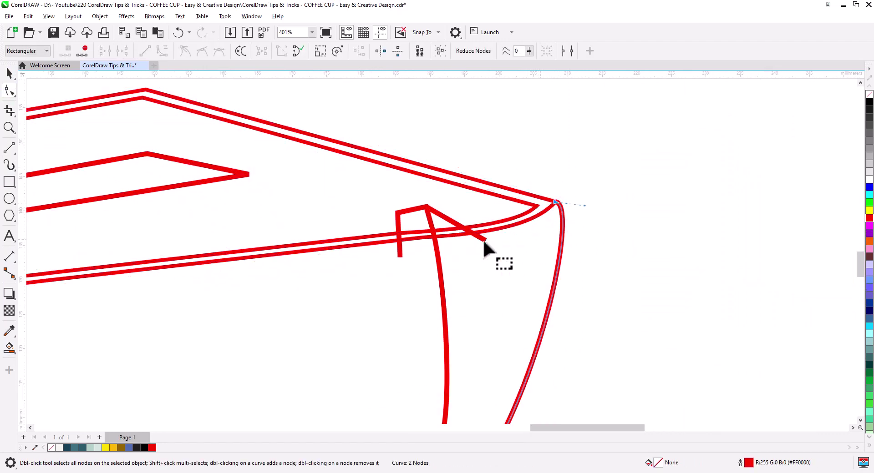
Step: Fill the boat's interior floor and the bench in blue with Smart Fill
{"action": "scroll", "coordinate": [168, 263], "scroll_direction": "down", "scroll_amount": 2}
{"action": "left_click", "coordinate": [9, 346]}
{"action": "left_click", "coordinate": [313, 255]}
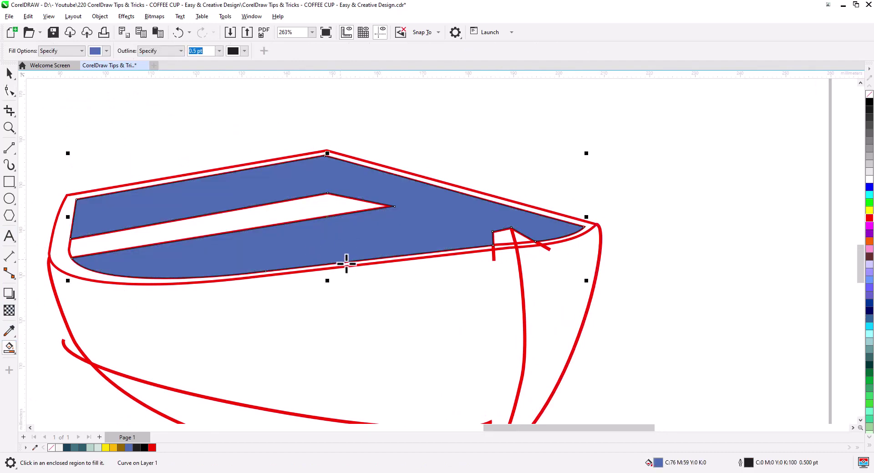
{"action": "scroll", "coordinate": [346, 263], "scroll_direction": "left", "scroll_amount": 3}
{"action": "left_click", "coordinate": [371, 210]}
{"action": "key", "text": "space"}
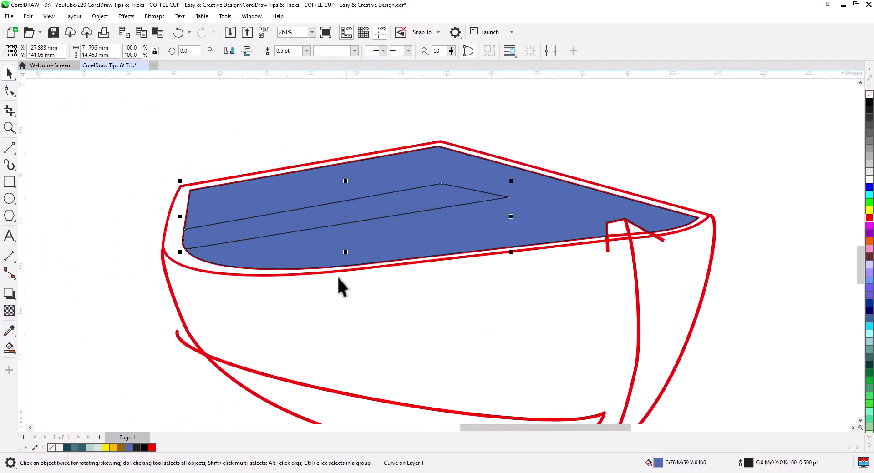
{"action": "left_click", "coordinate": [119, 301]}
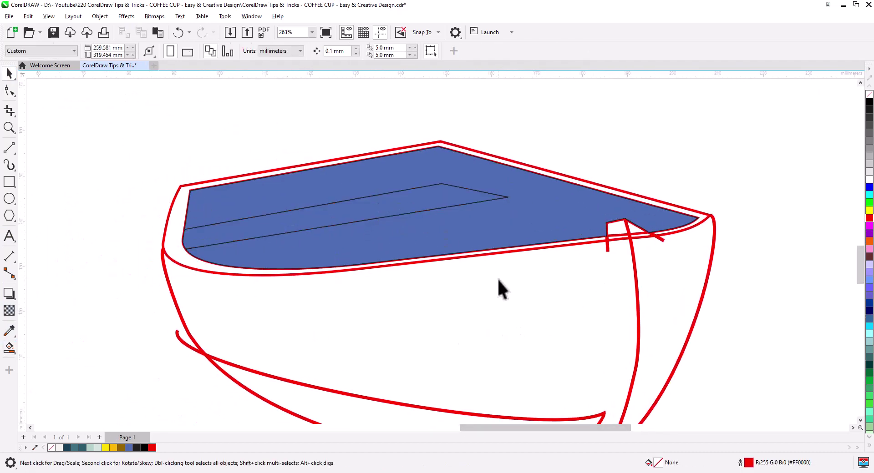
Step: Smart-fill the rim, the hull side and the small regions of the bow post in blue
{"action": "left_click", "coordinate": [9, 348]}
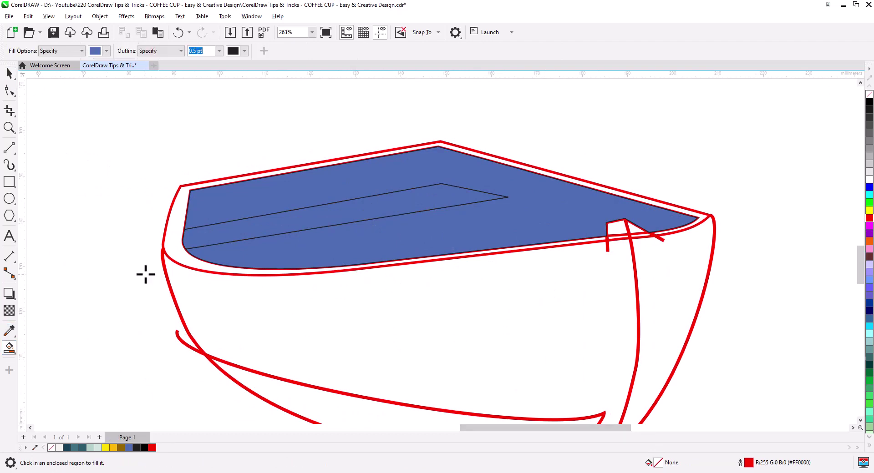
{"action": "left_click", "coordinate": [174, 248]}
{"action": "left_click", "coordinate": [304, 340]}
{"action": "scroll", "coordinate": [622, 242], "scroll_direction": "up", "scroll_amount": 2}
{"action": "scroll", "coordinate": [626, 247], "scroll_direction": "up", "scroll_amount": 1}
{"action": "left_click", "coordinate": [604, 229]}
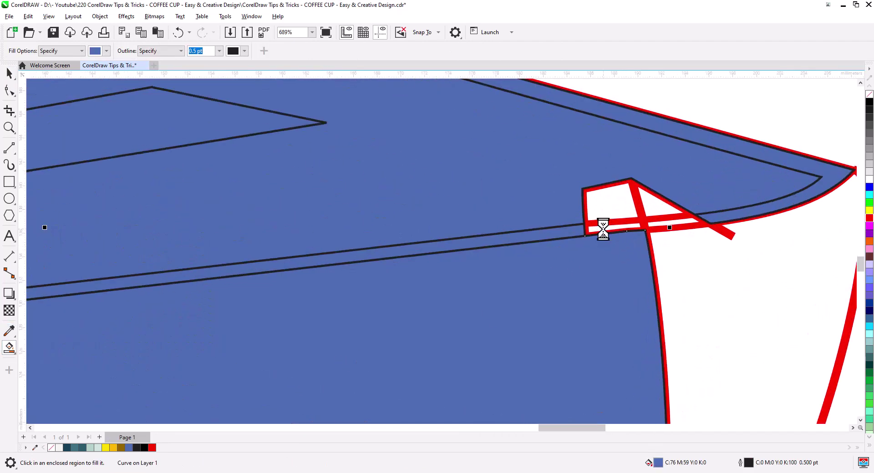
{"action": "left_click", "coordinate": [607, 205]}
Step: Weld the filled bow post pieces to the hull side shape
{"action": "scroll", "coordinate": [462, 236], "scroll_direction": "down", "scroll_amount": 5}
{"action": "scroll", "coordinate": [462, 237], "scroll_direction": "up", "scroll_amount": 2}
{"action": "key", "text": "space"}
{"action": "left_click", "coordinate": [595, 215], "text": "shift"}
{"action": "left_click", "coordinate": [523, 266], "text": "shift"}
{"action": "left_click", "coordinate": [290, 51]}
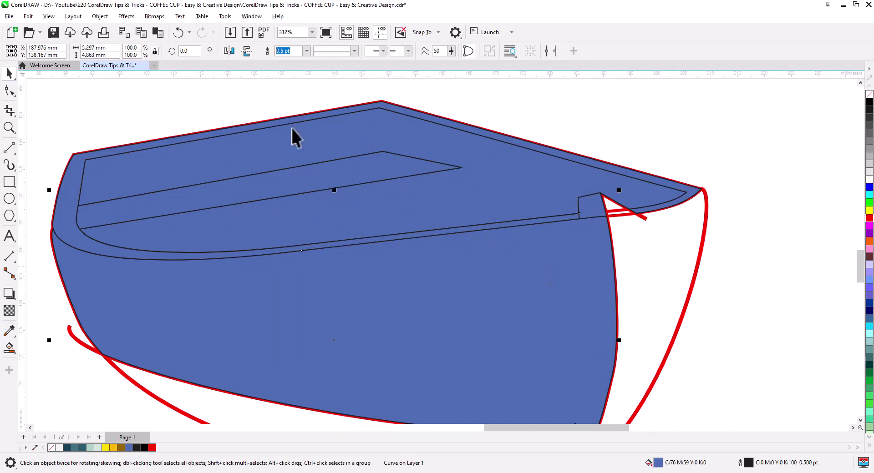
{"action": "key", "text": "ctrl+z"}
{"action": "left_click", "coordinate": [229, 51]}
{"action": "key", "text": "ctrl+z"}
{"action": "left_click", "coordinate": [289, 51]}
{"action": "left_click", "coordinate": [621, 227]}
Step: Weld the rim to the hull side and select the combined shape's lower stern node for editing
{"action": "left_click", "coordinate": [482, 247]}
{"action": "left_click", "coordinate": [82, 245], "text": "shift"}
{"action": "left_click", "coordinate": [289, 52]}
{"action": "left_click", "coordinate": [9, 90]}
{"action": "key", "text": "Delete"}
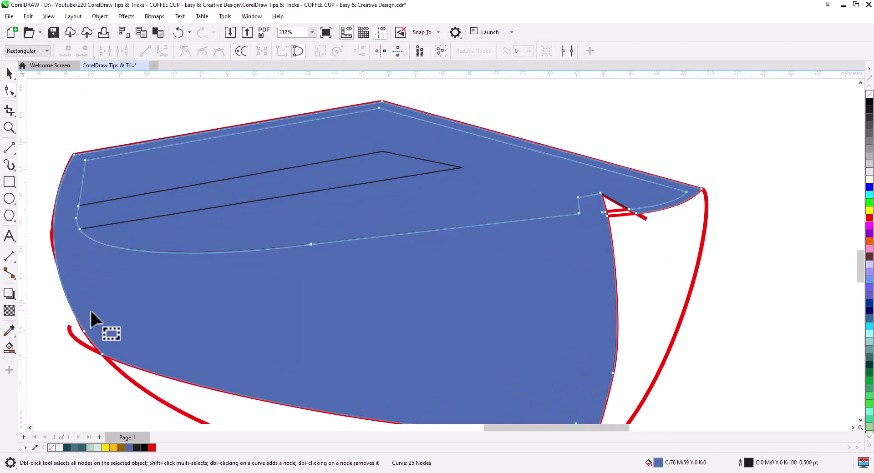
{"action": "left_click", "coordinate": [84, 331]}
Step: Delete the red inner and outer rim guide outlines
{"action": "left_click", "coordinate": [9, 74]}
{"action": "left_click_drag", "start_coordinate": [560, 296], "coordinate": [516, 240]}
{"action": "scroll", "coordinate": [608, 246], "scroll_direction": "down", "scroll_amount": 1}
{"action": "left_click", "coordinate": [581, 179]}
{"action": "key", "text": "Delete"}
{"action": "left_click", "coordinate": [579, 177]}
{"action": "key", "text": "Delete"}
Step: Fill the lower hull band in blue with Smart Fill, and try filling the bow's far side
{"action": "left_click", "coordinate": [9, 348]}
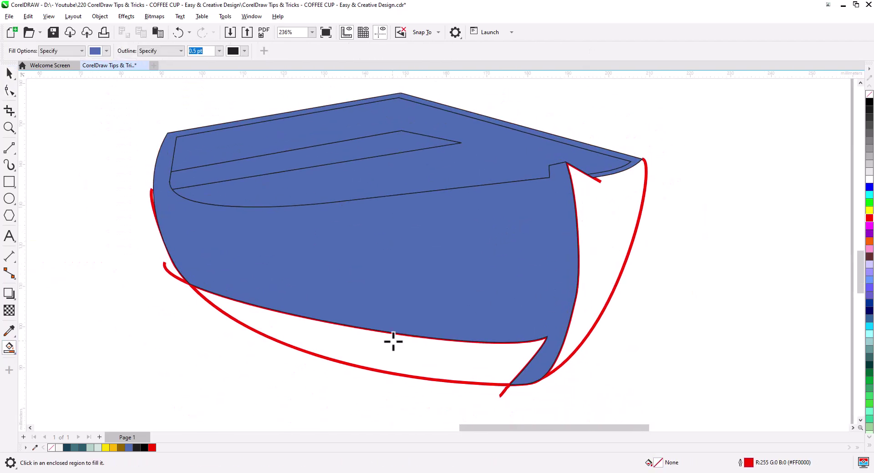
{"action": "left_click", "coordinate": [392, 343]}
{"action": "left_click", "coordinate": [596, 287]}
{"action": "left_click", "coordinate": [9, 73]}
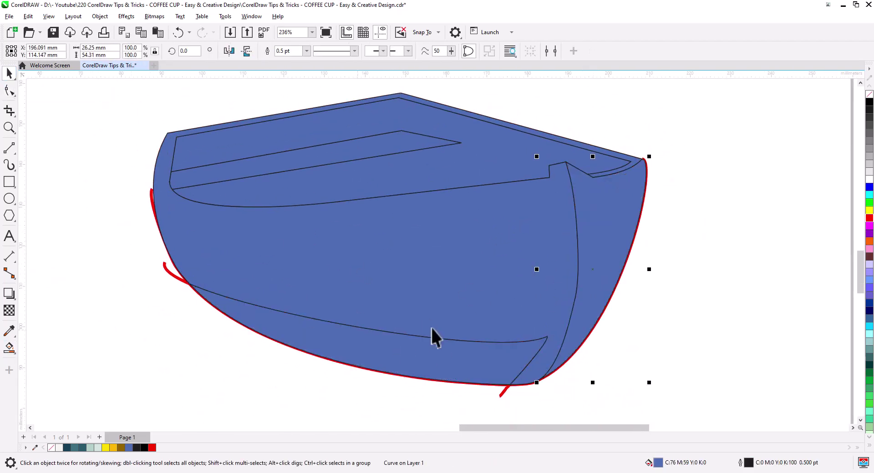
{"action": "key", "text": "ctrl+z"}
Step: Check the line between the bow post and rim, and fill the bow's far side with Smart Fill
{"action": "left_click", "coordinate": [673, 215]}
{"action": "left_click", "coordinate": [597, 179]}
{"action": "scroll", "coordinate": [597, 179], "scroll_direction": "up", "scroll_amount": 4}
{"action": "left_click_drag", "start_coordinate": [589, 202], "coordinate": [590, 263]}
{"action": "scroll", "coordinate": [456, 225], "scroll_direction": "down", "scroll_amount": 4}
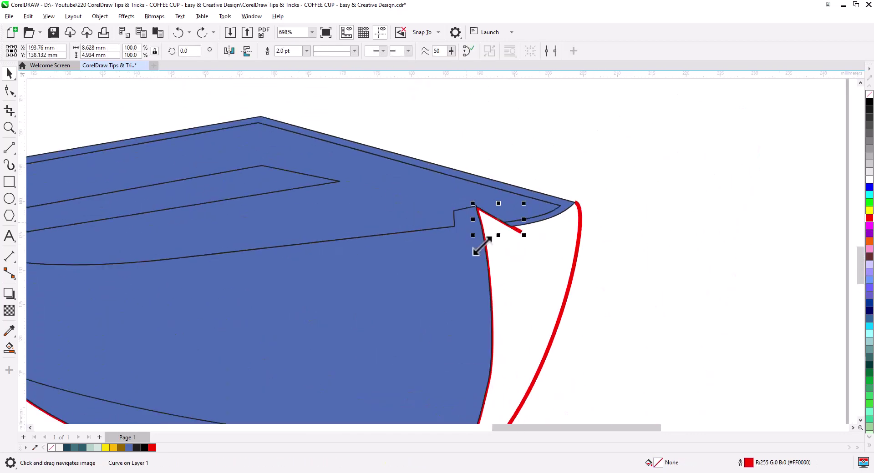
{"action": "left_click_drag", "start_coordinate": [474, 249], "coordinate": [489, 155]}
{"action": "left_click", "coordinate": [9, 349]}
{"action": "left_click", "coordinate": [540, 232]}
Step: Weld the bow's far side to the lower hull band and color the combined shape yellow
{"action": "left_click", "coordinate": [9, 73]}
{"action": "left_click", "coordinate": [299, 324], "text": "shift"}
{"action": "left_click", "coordinate": [232, 51]}
{"action": "key", "text": "ctrl+z"}
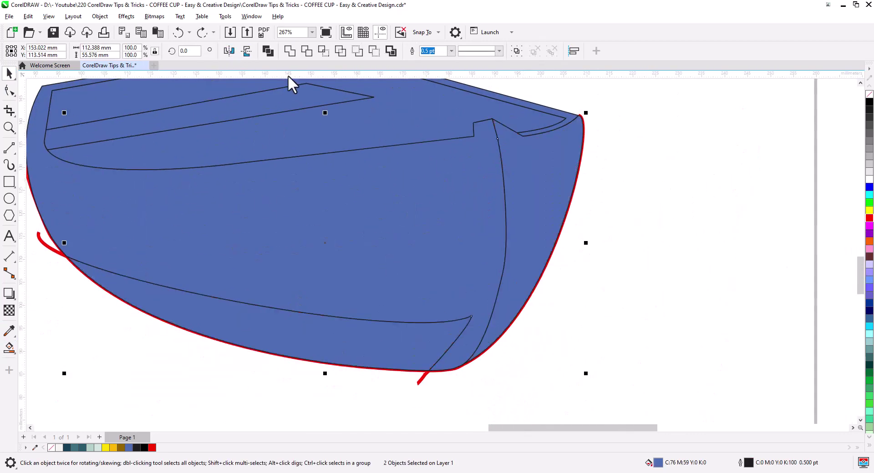
{"action": "left_click", "coordinate": [290, 52]}
{"action": "left_click", "coordinate": [870, 211]}
Step: Delete the remaining red guide lines around the hull and keel
{"action": "left_click", "coordinate": [595, 298]}
{"action": "scroll", "coordinate": [595, 298], "scroll_direction": "down", "scroll_amount": 2}
{"action": "left_click_drag", "start_coordinate": [594, 298], "coordinate": [605, 326]}
{"action": "left_click", "coordinate": [275, 284]}
{"action": "key", "text": "Delete"}
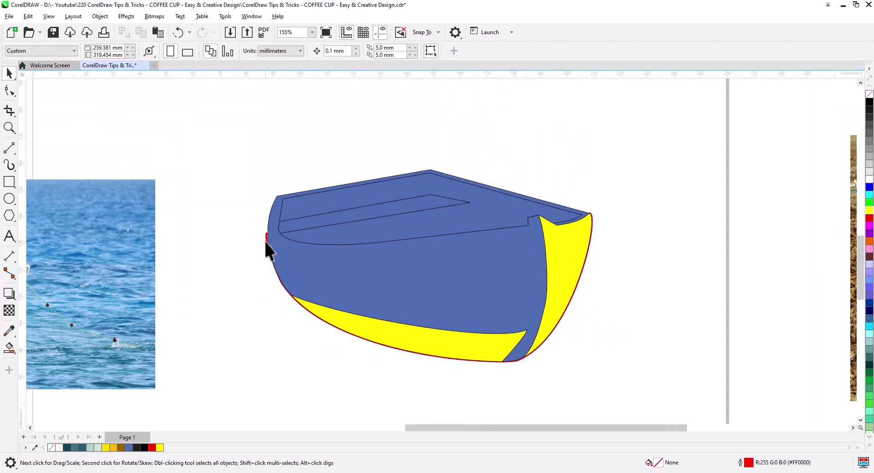
{"action": "left_click", "coordinate": [523, 363]}
{"action": "key", "text": "Delete"}
{"action": "key", "text": "ctrl+z"}
{"action": "scroll", "coordinate": [593, 319], "scroll_direction": "up", "scroll_amount": 2}
{"action": "left_click_drag", "start_coordinate": [687, 408], "coordinate": [451, 141]}
{"action": "key", "text": "Delete"}
{"action": "scroll", "coordinate": [506, 282], "scroll_direction": "down", "scroll_amount": 7}
{"action": "left_click_drag", "start_coordinate": [556, 327], "coordinate": [588, 353]}
Step: Select the filled boat pieces, move them aside, and delete the leftover lines at their old position
{"action": "left_click", "coordinate": [532, 306]}
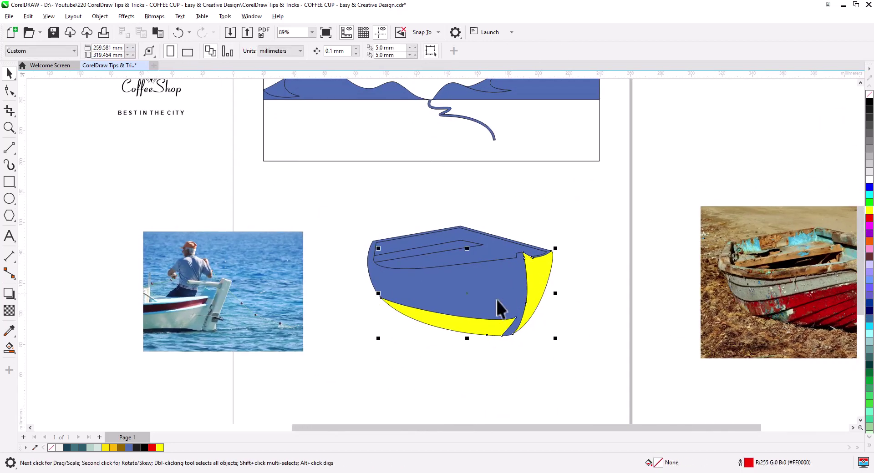
{"action": "left_click", "coordinate": [496, 299], "text": "shift"}
{"action": "left_click", "coordinate": [451, 243], "text": "shift"}
{"action": "left_click_drag", "start_coordinate": [452, 246], "coordinate": [614, 210]}
{"action": "key", "text": "ctrl+z"}
{"action": "left_click", "coordinate": [496, 253], "text": "shift"}
{"action": "left_click", "coordinate": [485, 300], "text": "shift"}
{"action": "left_click", "coordinate": [534, 292], "text": "shift"}
{"action": "left_click_drag", "start_coordinate": [542, 286], "coordinate": [697, 221]}
{"action": "left_click", "coordinate": [384, 254]}
{"action": "key", "text": "Delete"}
Step: Select all the boat pieces together and move them back to the middle of the page below the landscape
{"action": "mouse_move", "coordinate": [733, 293]}
{"action": "left_mouse_down"}
{"action": "mouse_move", "coordinate": [839, 285]}
{"action": "mouse_move", "coordinate": [503, 148]}
{"action": "left_mouse_up"}
{"action": "left_click_drag", "start_coordinate": [711, 273], "coordinate": [667, 247]}
{"action": "mouse_move", "coordinate": [638, 229]}
{"action": "left_mouse_down"}
{"action": "mouse_move", "coordinate": [603, 247]}
{"action": "mouse_move", "coordinate": [520, 263]}
{"action": "left_mouse_up"}
{"action": "left_click", "coordinate": [369, 282]}
Step: Trace the fisherman's cap with a closed freehand outline about 11 mm wide and 5 mm high
{"action": "left_click", "coordinate": [235, 286]}
{"action": "scroll", "coordinate": [334, 250], "scroll_direction": "up", "scroll_amount": 8}
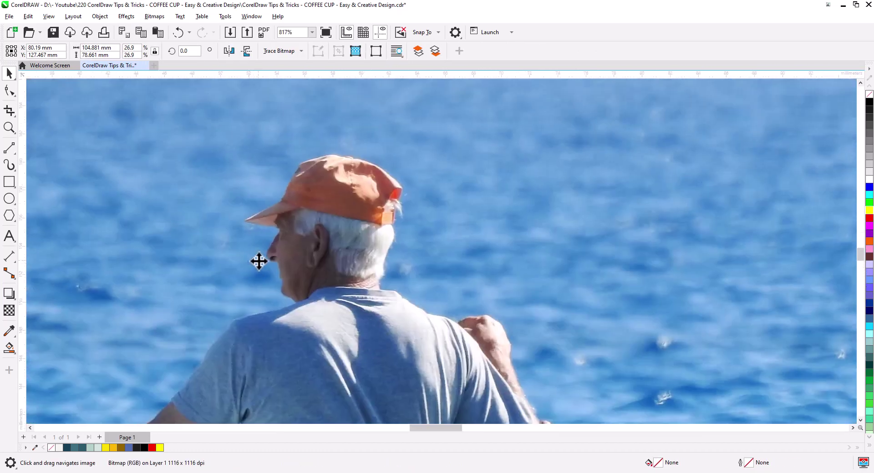
{"action": "left_click", "coordinate": [9, 148]}
{"action": "scroll", "coordinate": [291, 228], "scroll_direction": "up", "scroll_amount": 3}
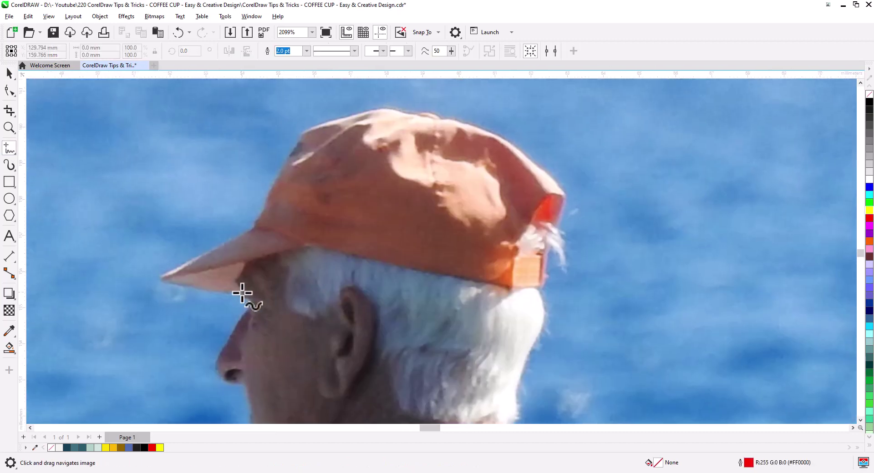
{"action": "left_click_drag", "start_coordinate": [241, 293], "coordinate": [223, 293]}
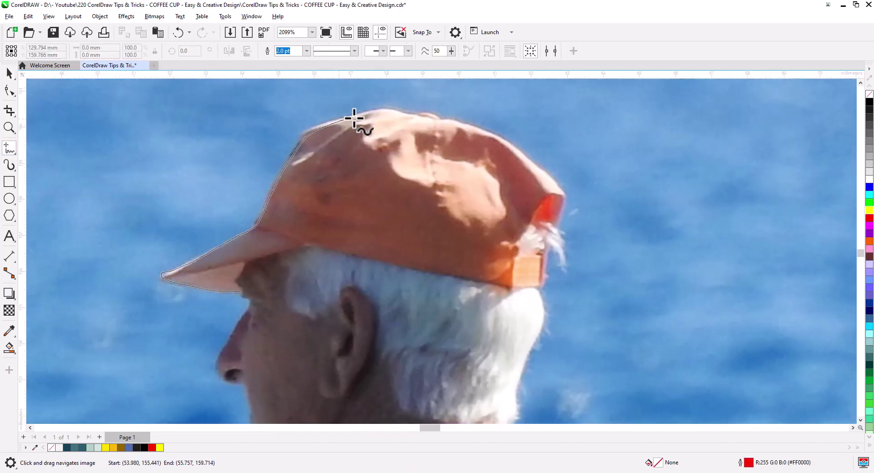
{"action": "left_click_drag", "start_coordinate": [528, 291], "coordinate": [351, 253]}
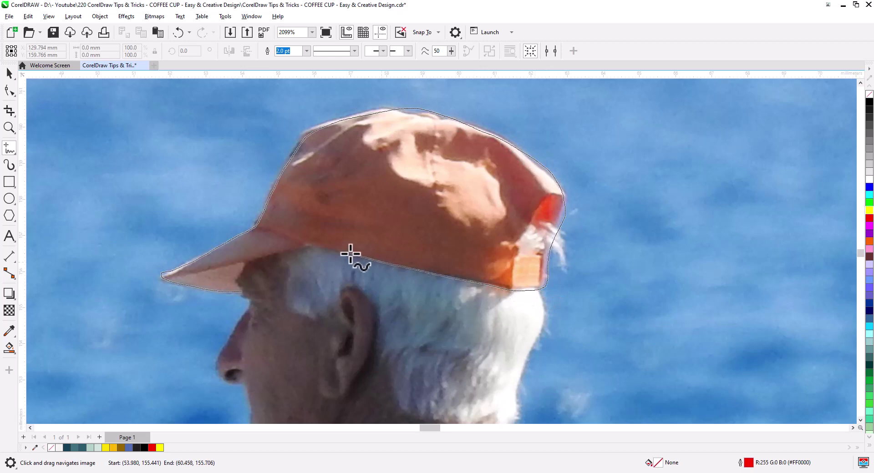
{"action": "left_click_drag", "start_coordinate": [233, 263], "coordinate": [242, 293]}
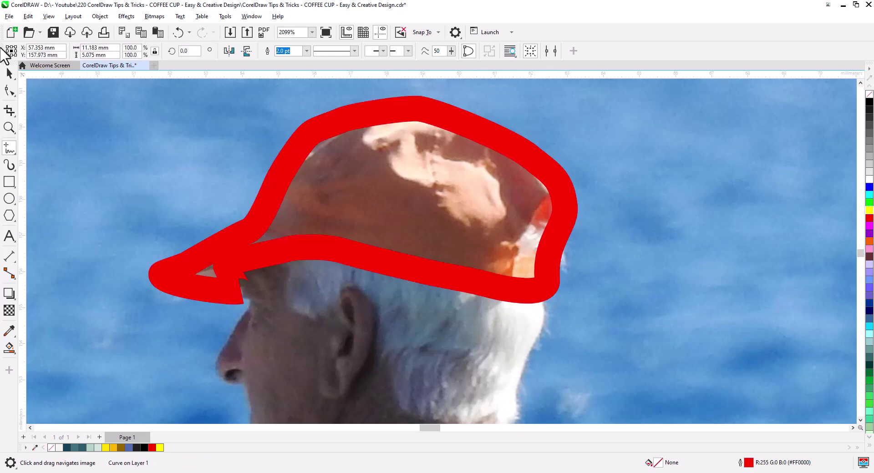
Step: Set the cap outline's width to Hairline and make Hairline the default outline width
{"action": "left_click", "coordinate": [9, 73]}
{"action": "left_click", "coordinate": [307, 51]}
{"action": "left_click", "coordinate": [291, 75]}
{"action": "left_click", "coordinate": [308, 51]}
{"action": "left_click", "coordinate": [286, 63]}
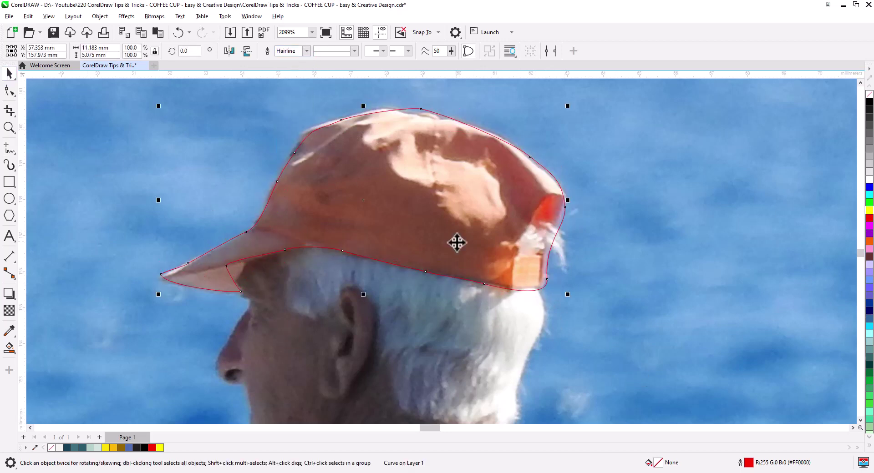
{"action": "double_click", "coordinate": [749, 463]}
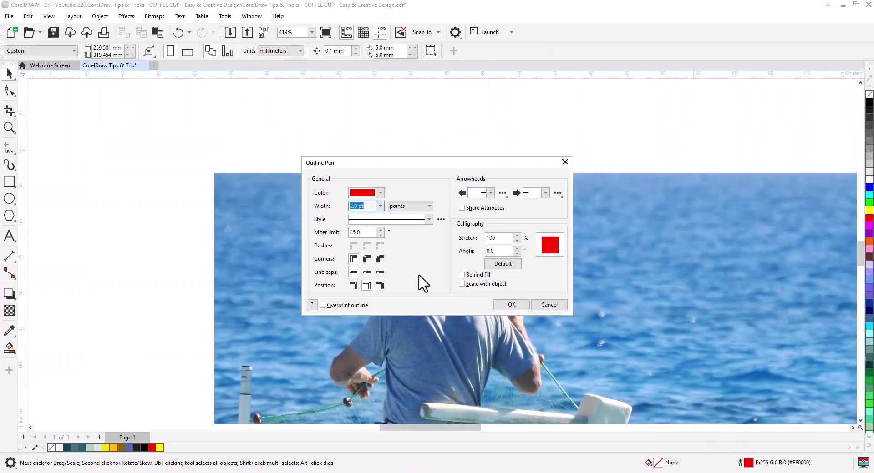
{"action": "left_click", "coordinate": [378, 220]}
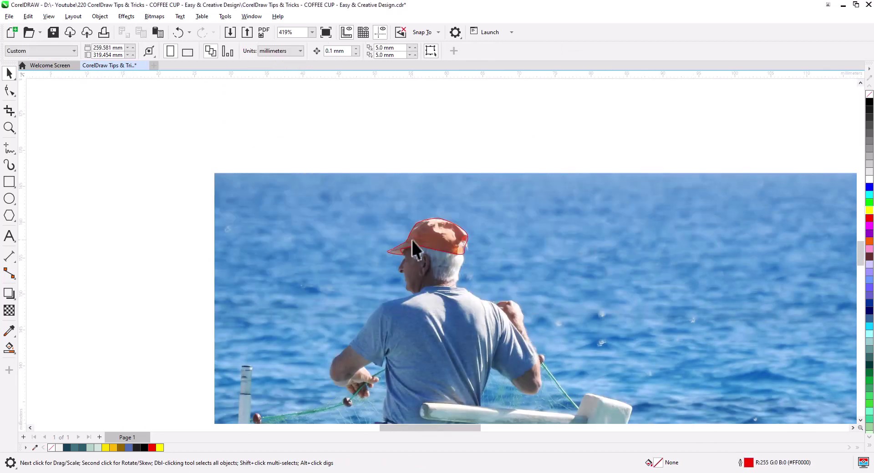
Step: Remove a surplus node from the cap brim's inner edge and curve that edge to follow the photo
{"action": "scroll", "coordinate": [413, 248], "scroll_direction": "up", "scroll_amount": 10}
{"action": "key", "text": "F10"}
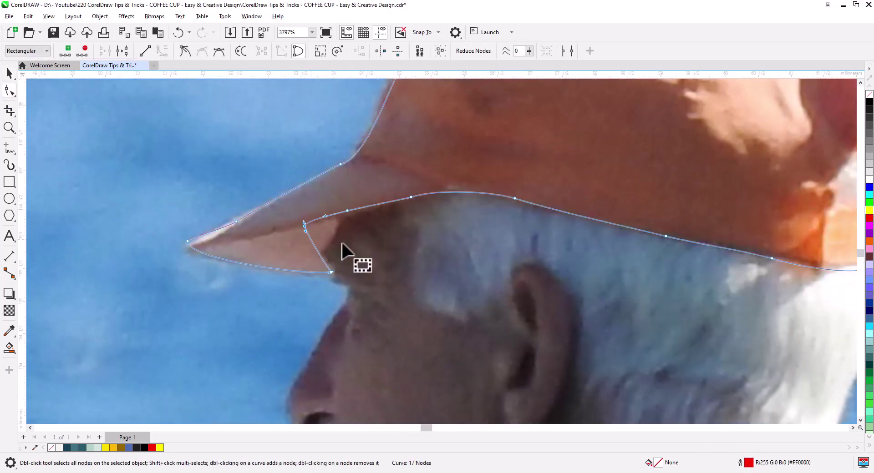
{"action": "key", "text": "c"}
{"action": "left_click_drag", "start_coordinate": [279, 227], "coordinate": [330, 270]}
{"action": "scroll", "coordinate": [337, 270], "scroll_direction": "down", "scroll_amount": 3}
{"action": "left_click_drag", "start_coordinate": [400, 282], "coordinate": [401, 248]}
{"action": "scroll", "coordinate": [402, 251], "scroll_direction": "up", "scroll_amount": 1}
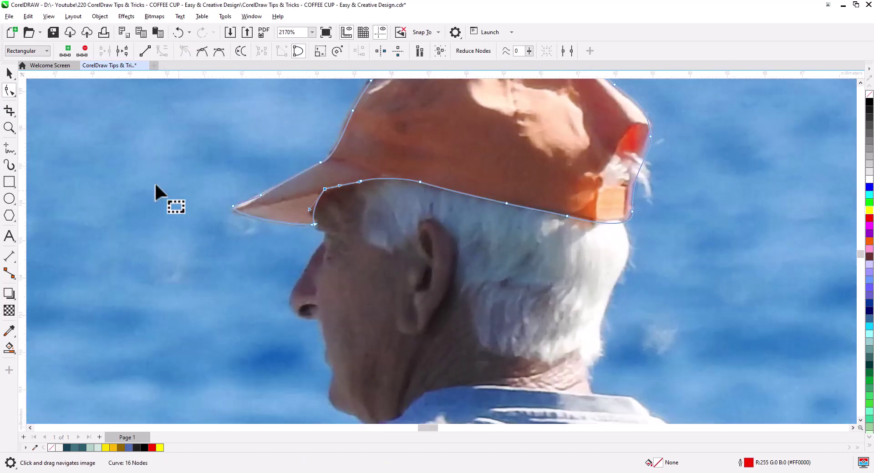
Step: Trace the fisherman's face profile, chin, collar line and back of the head freehand, ending at the cap's back edge
{"action": "left_click", "coordinate": [9, 147]}
{"action": "left_click_drag", "start_coordinate": [316, 225], "coordinate": [325, 238]}
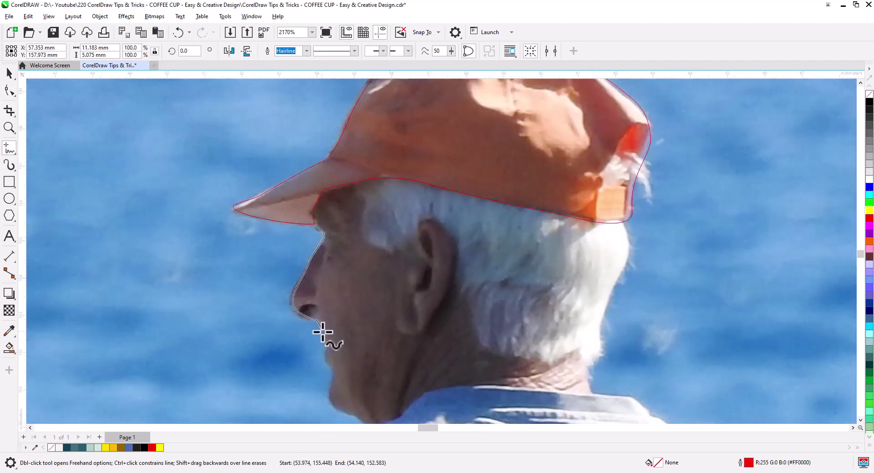
{"action": "left_click_drag", "start_coordinate": [328, 394], "coordinate": [357, 415]}
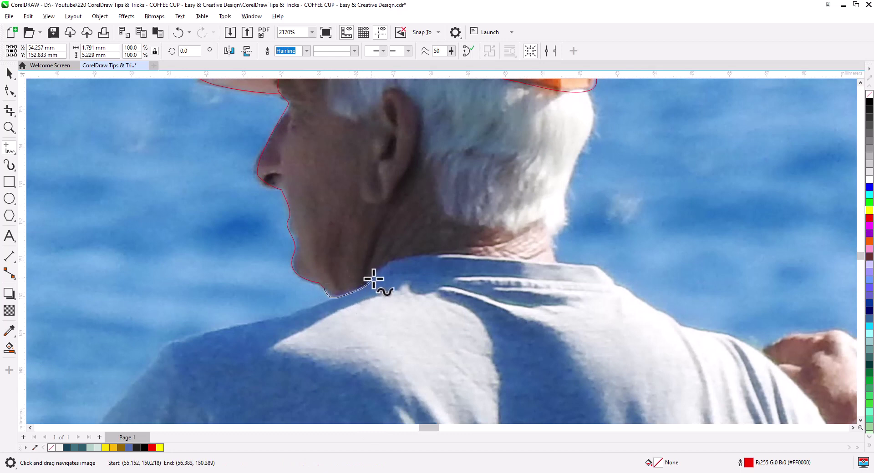
{"action": "left_click_drag", "start_coordinate": [580, 161], "coordinate": [592, 87]}
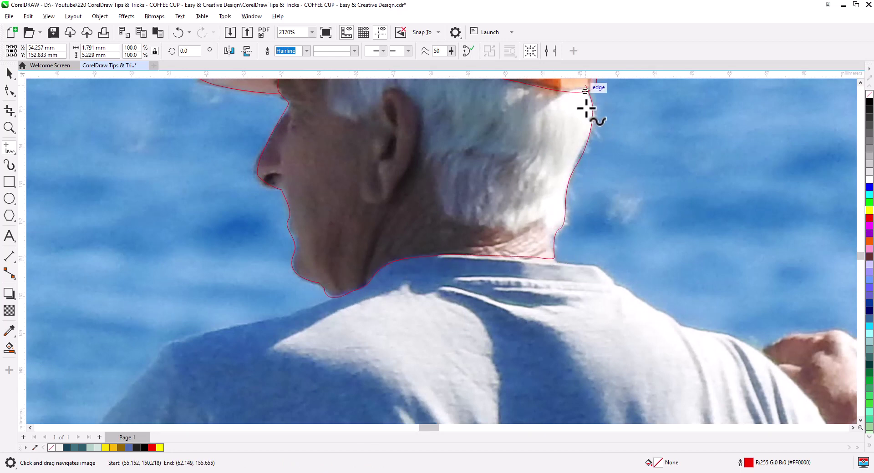
Step: Trace the fisherman's near shoulder, bent arm, hand and sleeve edge with freehand curves
{"action": "scroll", "coordinate": [469, 277], "scroll_direction": "down", "scroll_amount": 3}
{"action": "left_click_drag", "start_coordinate": [488, 339], "coordinate": [541, 199]}
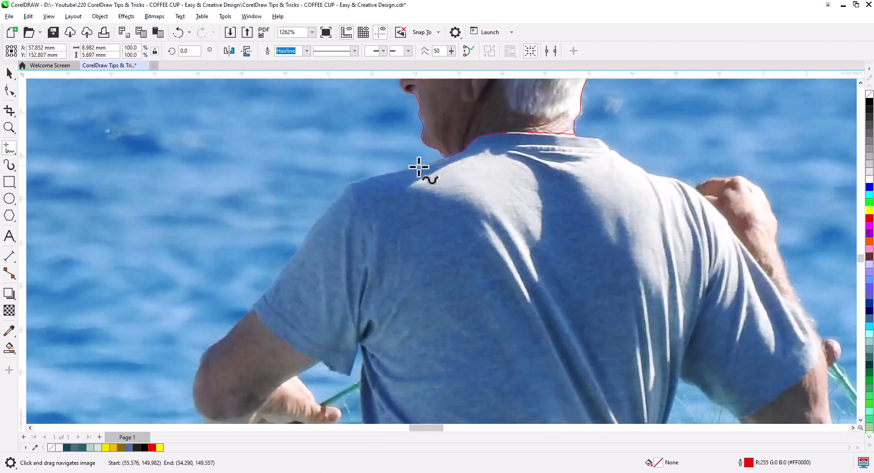
{"action": "left_click_drag", "start_coordinate": [198, 366], "coordinate": [195, 406]}
{"action": "left_click_drag", "start_coordinate": [330, 422], "coordinate": [323, 288]}
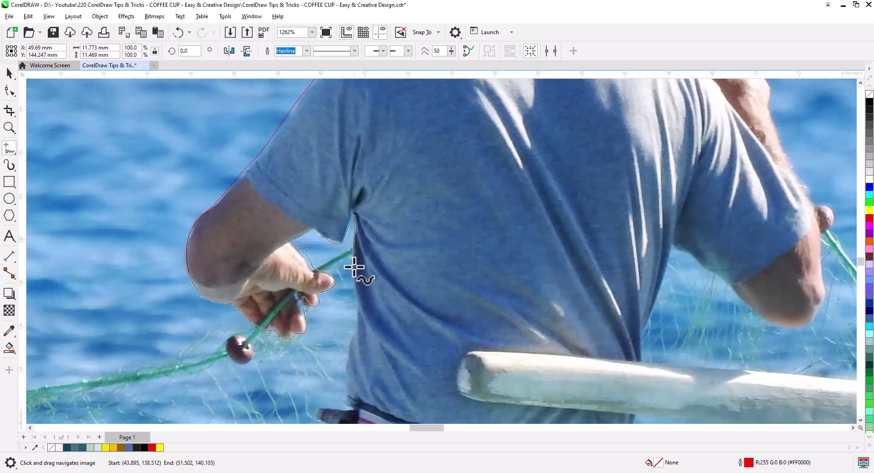
Step: Trace the side of the fisherman's shirt, the trousers down to the boat's rim and his lower back freehand
{"action": "left_click_drag", "start_coordinate": [345, 398], "coordinate": [346, 399]}
{"action": "mouse_move", "coordinate": [471, 417]}
{"action": "left_mouse_down"}
{"action": "mouse_move", "coordinate": [419, 229]}
{"action": "mouse_move", "coordinate": [487, 170]}
{"action": "left_mouse_up"}
{"action": "left_click_drag", "start_coordinate": [362, 151], "coordinate": [365, 165]}
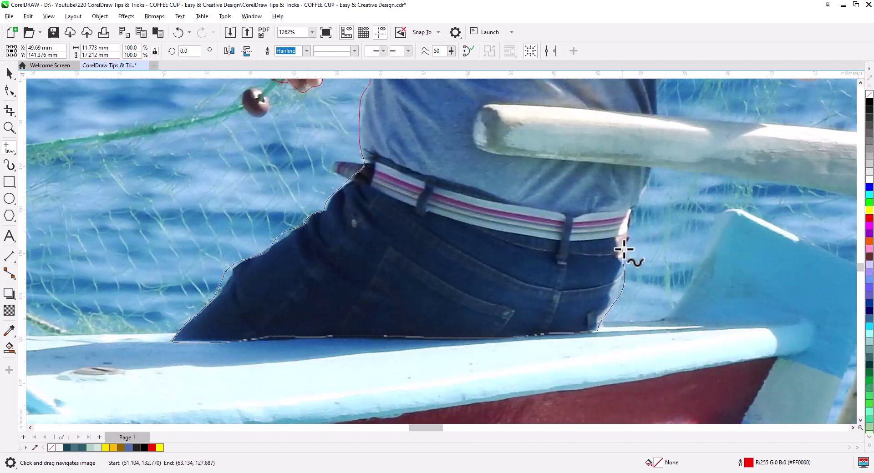
{"action": "left_click_drag", "start_coordinate": [657, 107], "coordinate": [656, 99]}
Step: Trace the far sleeve, bent arm, raised hand and shoulder freehand, ending at the fisherman's collar
{"action": "left_click_drag", "start_coordinate": [664, 124], "coordinate": [385, 362]}
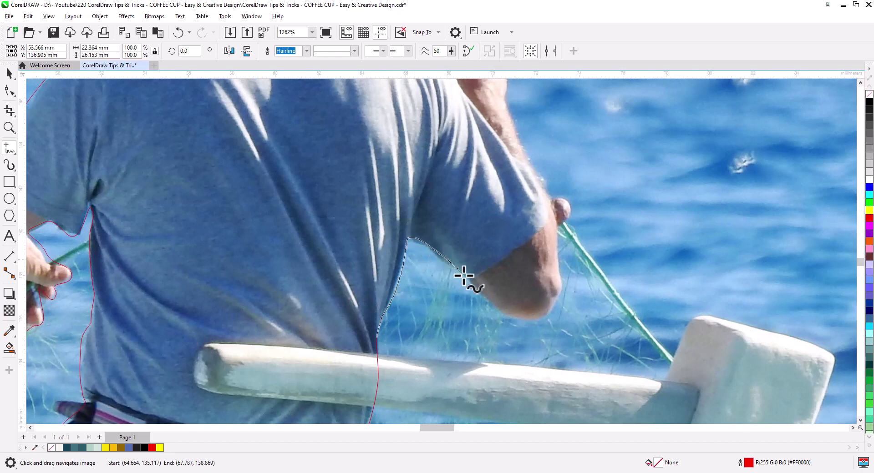
{"action": "left_click_drag", "start_coordinate": [506, 101], "coordinate": [506, 102]}
{"action": "left_click_drag", "start_coordinate": [505, 103], "coordinate": [395, 370]}
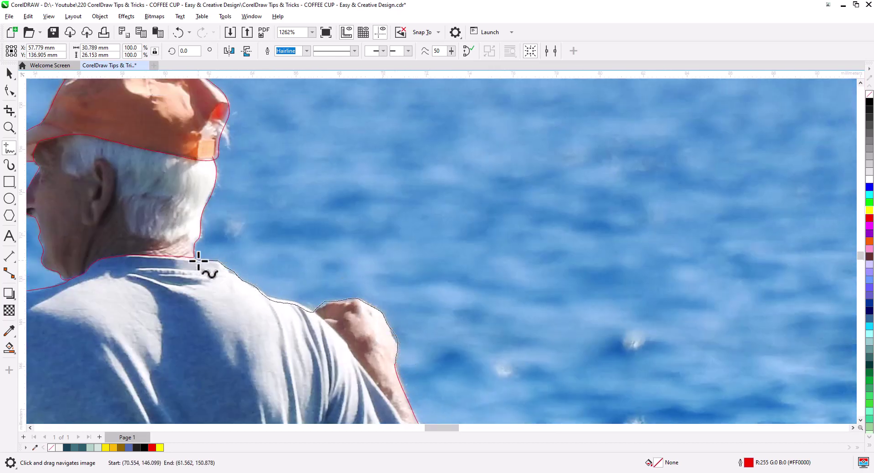
{"action": "left_click_drag", "start_coordinate": [198, 260], "coordinate": [181, 250]}
{"action": "left_click", "coordinate": [9, 74]}
Step: Draw a freehand line just inside the near arm's outer edge, from the shoulder down to the elbow
{"action": "scroll", "coordinate": [297, 232], "scroll_direction": "down", "scroll_amount": 1}
{"action": "left_click_drag", "start_coordinate": [177, 381], "coordinate": [369, 311]}
{"action": "left_click_drag", "start_coordinate": [265, 345], "coordinate": [361, 295]}
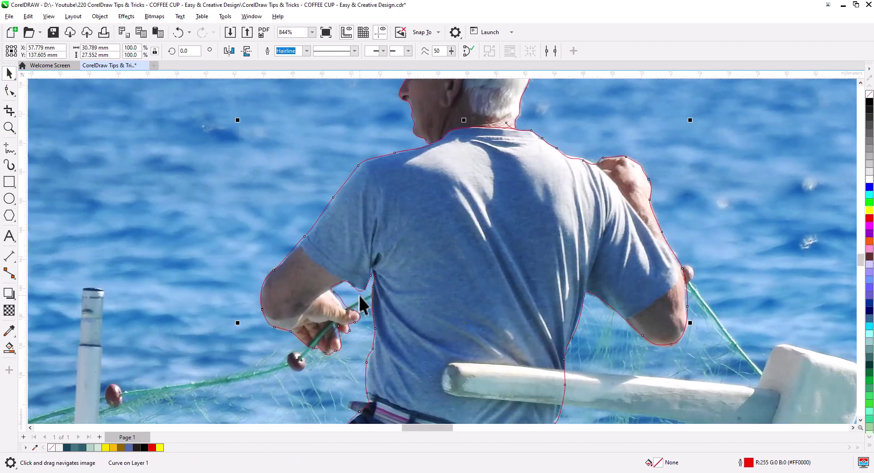
{"action": "left_click", "coordinate": [9, 148]}
{"action": "scroll", "coordinate": [390, 161], "scroll_direction": "up", "scroll_amount": 1}
{"action": "left_click_drag", "start_coordinate": [390, 161], "coordinate": [411, 192]}
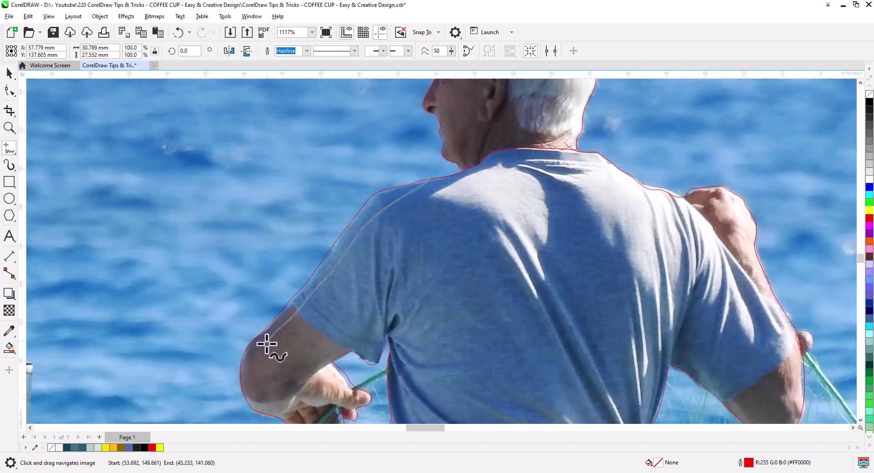
{"action": "left_click_drag", "start_coordinate": [253, 408], "coordinate": [253, 409]}
{"action": "left_click", "coordinate": [9, 74]}
Step: Select the fisherman's traced outlines and place a copy of them over the vector boat
{"action": "scroll", "coordinate": [219, 148], "scroll_direction": "down", "scroll_amount": 8}
{"action": "left_click", "coordinate": [320, 204], "text": "shift"}
{"action": "left_click", "coordinate": [315, 107], "text": "shift"}
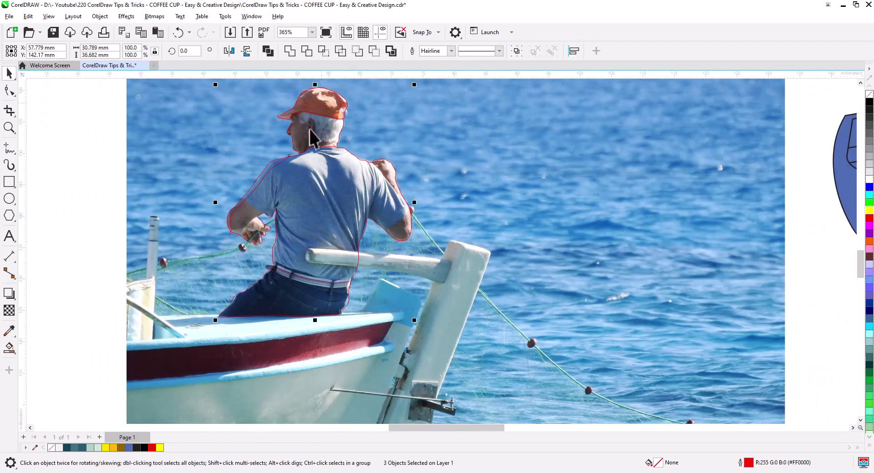
{"action": "left_click", "coordinate": [309, 130], "text": "shift"}
{"action": "scroll", "coordinate": [241, 148], "scroll_direction": "down", "scroll_amount": 5}
{"action": "left_click_drag", "start_coordinate": [280, 230], "coordinate": [666, 176]}
{"action": "scroll", "coordinate": [712, 197], "scroll_direction": "up", "scroll_amount": 5}
{"action": "left_click_drag", "start_coordinate": [712, 197], "coordinate": [625, 313]}
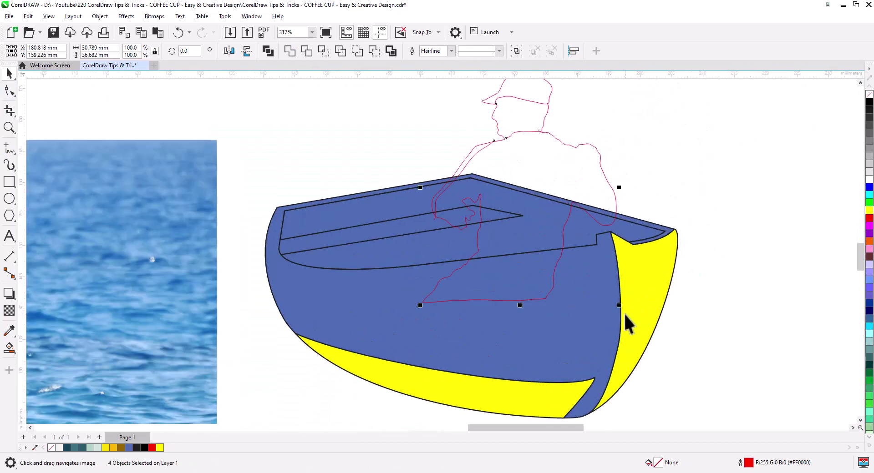
Step: Scale the copied fisherman outlines to about 26 by 31 mm and position them inside the boat's stern
{"action": "scroll", "coordinate": [625, 313], "scroll_direction": "up", "scroll_amount": 1}
{"action": "left_click_drag", "start_coordinate": [392, 304], "coordinate": [428, 261]}
{"action": "left_click_drag", "start_coordinate": [525, 151], "coordinate": [509, 169]}
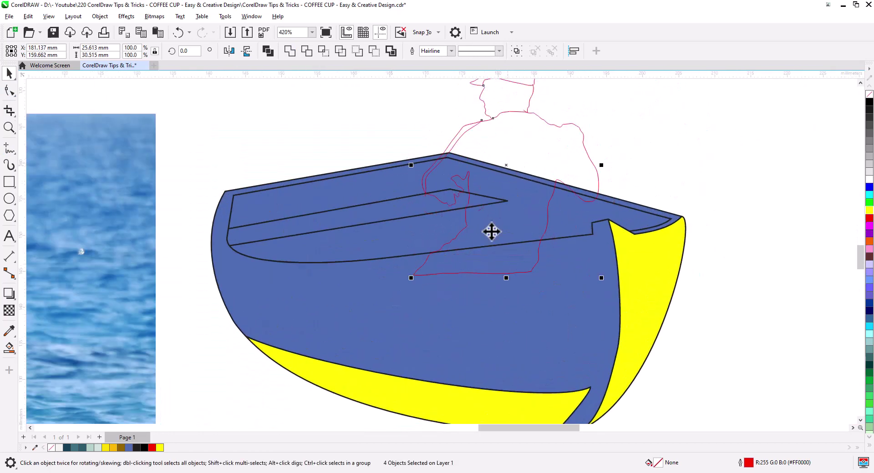
{"action": "scroll", "coordinate": [504, 238], "scroll_direction": "down", "scroll_amount": 2}
{"action": "left_click_drag", "start_coordinate": [526, 253], "coordinate": [518, 284]}
Step: Copy the boat and fisherman outlines onto a new second page and delete the pasted boat's yellow parts
{"action": "left_click", "coordinate": [581, 277]}
{"action": "key", "text": "Escape"}
{"action": "left_click", "coordinate": [524, 260]}
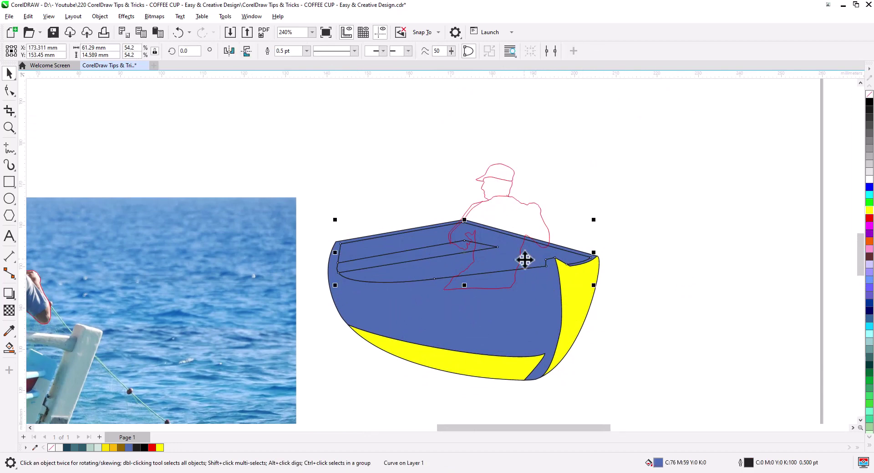
{"action": "left_click_drag", "start_coordinate": [637, 148], "coordinate": [310, 400]}
{"action": "key", "text": "ctrl+c"}
{"action": "left_click", "coordinate": [99, 437]}
{"action": "key", "text": "ctrl+v"}
{"action": "key", "text": "Delete"}
Step: Give the pasted hull and interior shapes black outlines and no fill
{"action": "left_click", "coordinate": [435, 273]}
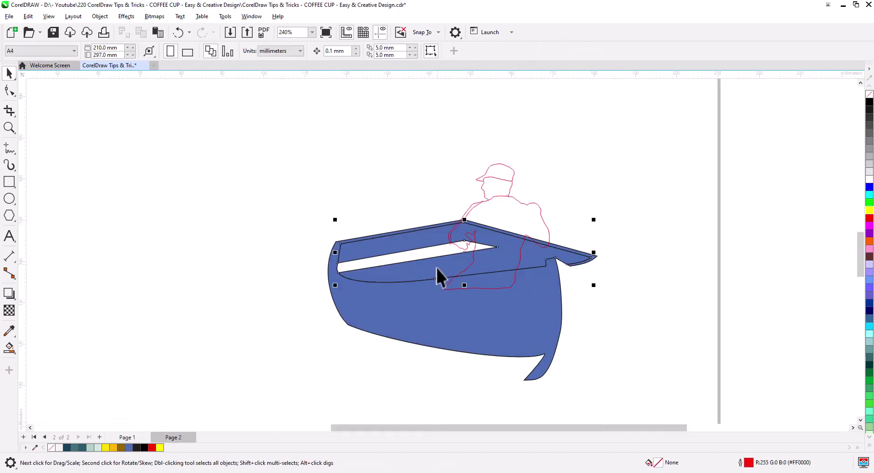
{"action": "left_click", "coordinate": [438, 316], "text": "shift"}
{"action": "right_click", "coordinate": [870, 102]}
{"action": "left_click", "coordinate": [869, 94]}
Step: Try Smart Fill on the part of the fisherman's back above the boat rim
{"action": "scroll", "coordinate": [534, 242], "scroll_direction": "up", "scroll_amount": 3}
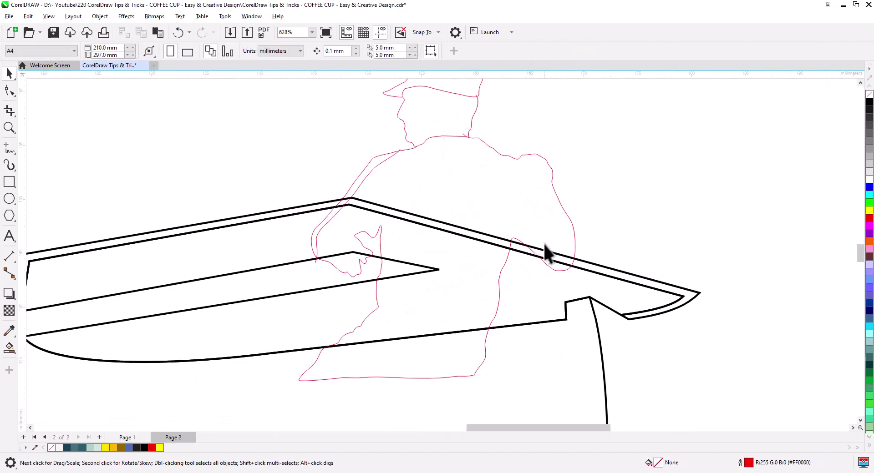
{"action": "left_click", "coordinate": [9, 347]}
{"action": "left_click", "coordinate": [490, 218]}
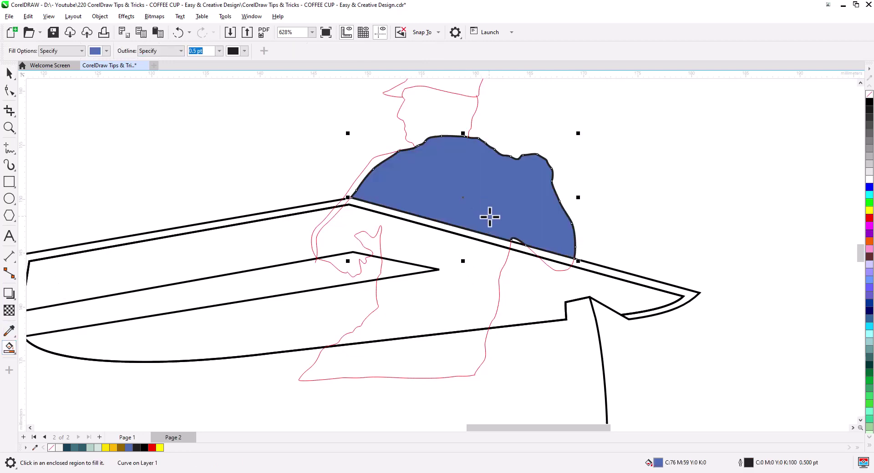
{"action": "key", "text": "ctrl+z"}
Step: Ungroup the fisherman outlines and select the body outline
{"action": "left_click", "coordinate": [10, 91]}
{"action": "scroll", "coordinate": [499, 148], "scroll_direction": "up", "scroll_amount": 2}
{"action": "key", "text": "space"}
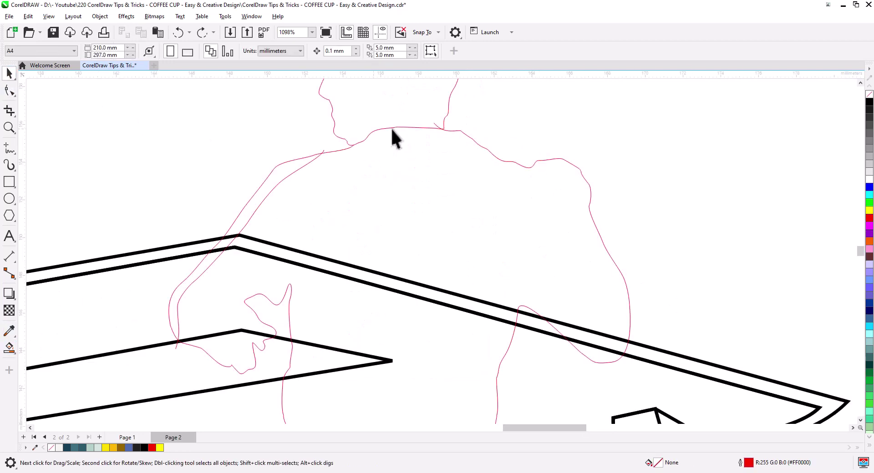
{"action": "left_click", "coordinate": [487, 148]}
{"action": "key", "text": "ctrl+u"}
{"action": "left_click", "coordinate": [602, 197]}
{"action": "left_click", "coordinate": [590, 201]}
Step: Delete the raised far hand's nodes from the body outline and bend the shoulder-to-elbow segment into a smooth outward curve
{"action": "left_click", "coordinate": [10, 91]}
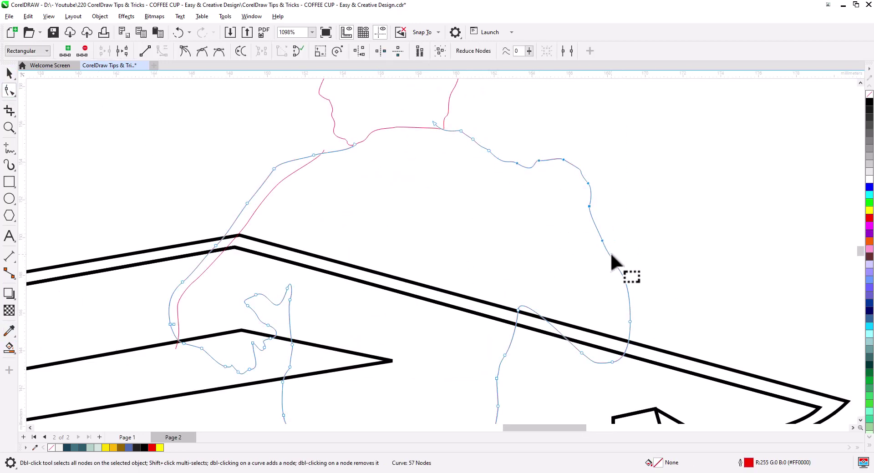
{"action": "left_click_drag", "start_coordinate": [610, 256], "coordinate": [496, 130]}
{"action": "key", "text": "Delete"}
{"action": "left_click_drag", "start_coordinate": [587, 195], "coordinate": [580, 231]}
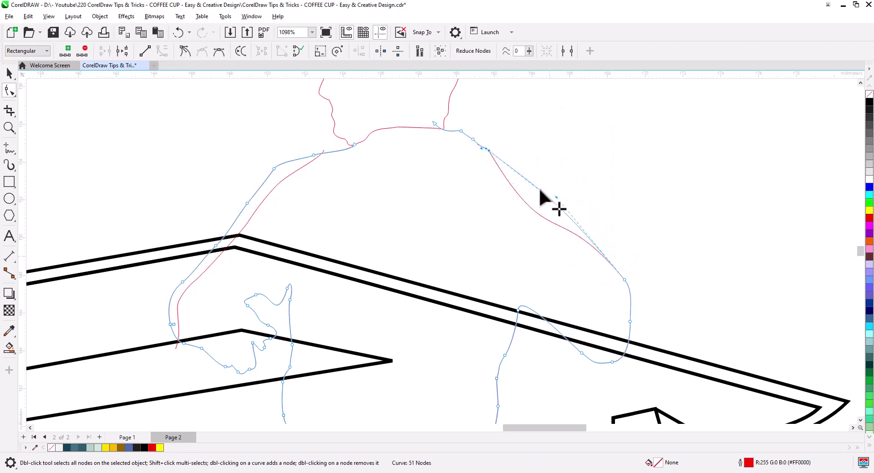
{"action": "left_click_drag", "start_coordinate": [541, 190], "coordinate": [538, 176]}
{"action": "left_click_drag", "start_coordinate": [555, 197], "coordinate": [554, 199]}
{"action": "scroll", "coordinate": [579, 265], "scroll_direction": "down", "scroll_amount": 3}
{"action": "left_click_drag", "start_coordinate": [552, 345], "coordinate": [552, 347]}
{"action": "left_click", "coordinate": [8, 74]}
{"action": "key", "text": "Escape"}
Step: Edit the body outline's nodes around the near hand to simplify the fingers and flatten the forearm's lower edge
{"action": "left_click_drag", "start_coordinate": [399, 380], "coordinate": [432, 326]}
{"action": "left_click", "coordinate": [9, 91]}
{"action": "left_click", "coordinate": [423, 323]}
{"action": "left_click_drag", "start_coordinate": [373, 269], "coordinate": [415, 327]}
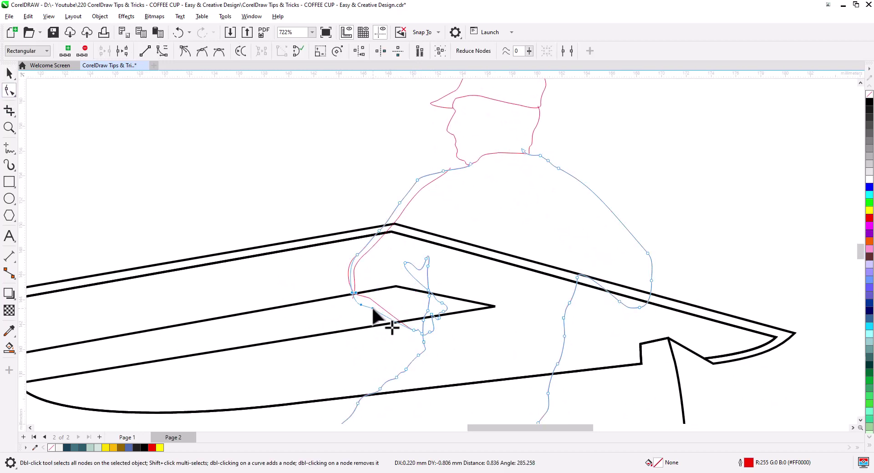
{"action": "left_click_drag", "start_coordinate": [372, 309], "coordinate": [372, 309]}
{"action": "left_click", "coordinate": [9, 73]}
{"action": "key", "text": "Escape"}
Step: Use Smart Fill to fill the cap, torso and near arm regions between the boat lines with blue and a 0.5 pt outline
{"action": "left_click", "coordinate": [9, 348]}
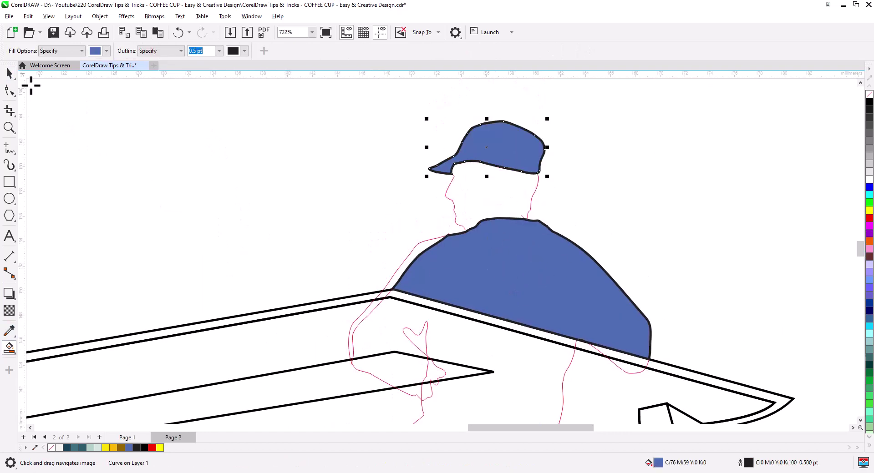
{"action": "left_click", "coordinate": [107, 51]}
{"action": "left_click", "coordinate": [107, 52]}
{"action": "left_click_drag", "start_coordinate": [503, 297], "coordinate": [468, 218]}
{"action": "left_click", "coordinate": [468, 245]}
{"action": "left_click", "coordinate": [474, 300]}
{"action": "left_click", "coordinate": [425, 293]}
{"action": "left_click", "coordinate": [400, 293]}
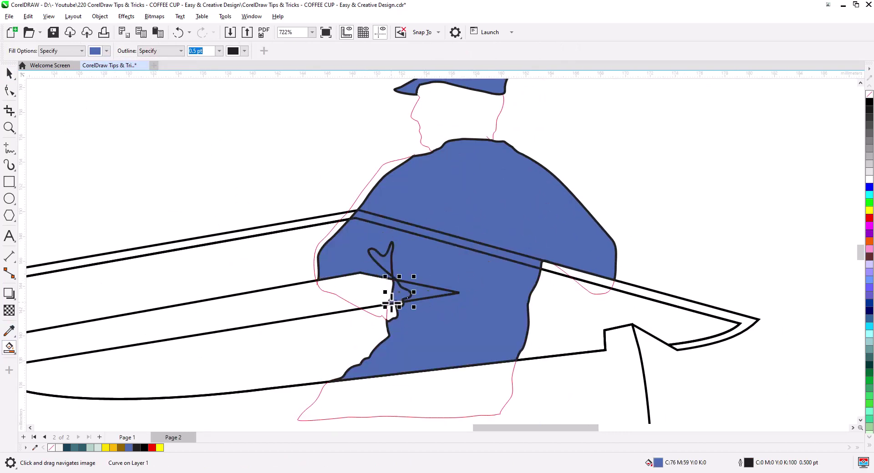
{"action": "left_click", "coordinate": [381, 295]}
{"action": "left_click", "coordinate": [391, 314]}
Step: Switch Smart Fill to green and fill the fisherman's face and the narrow strip along the near arm
{"action": "scroll", "coordinate": [567, 293], "scroll_direction": "down", "scroll_amount": 3}
{"action": "scroll", "coordinate": [499, 247], "scroll_direction": "up", "scroll_amount": 4}
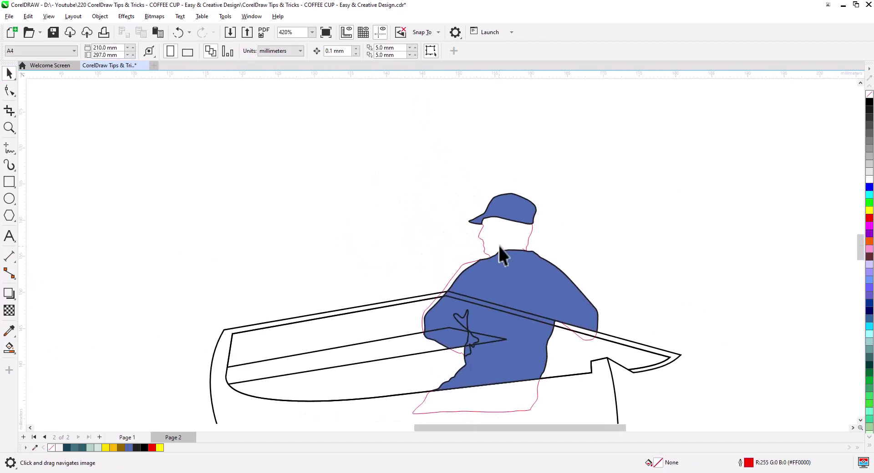
{"action": "left_click", "coordinate": [107, 51]}
{"action": "left_click_drag", "start_coordinate": [132, 161], "coordinate": [118, 162]}
{"action": "left_click", "coordinate": [481, 231]}
{"action": "left_click", "coordinate": [415, 296]}
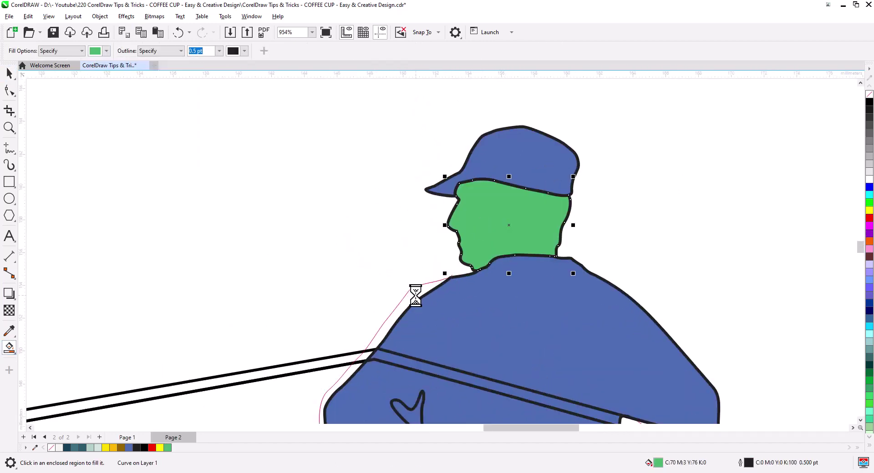
{"action": "left_click_drag", "start_coordinate": [415, 295], "coordinate": [442, 152]}
{"action": "left_click", "coordinate": [388, 215]}
{"action": "left_click", "coordinate": [372, 232]}
Step: Delete the unfilled boat outlines and the leftover red fisherman outlines from the second page
{"action": "left_click", "coordinate": [10, 76]}
{"action": "scroll", "coordinate": [335, 218], "scroll_direction": "down", "scroll_amount": 3}
{"action": "left_click", "coordinate": [442, 330]}
{"action": "key", "text": "Delete"}
{"action": "left_click", "coordinate": [442, 331]}
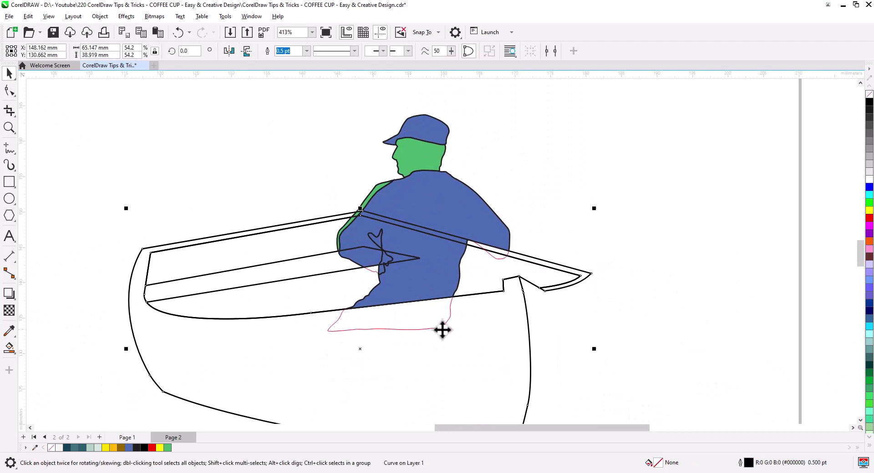
{"action": "key", "text": "Delete"}
{"action": "left_click", "coordinate": [498, 298]}
{"action": "key", "text": "Delete"}
Step: Merge the green pieces along the near arm's edge into one continuous strip
{"action": "scroll", "coordinate": [468, 277], "scroll_direction": "up", "scroll_amount": 1}
{"action": "left_click_drag", "start_coordinate": [337, 177], "coordinate": [364, 214]}
{"action": "left_click", "coordinate": [361, 214]}
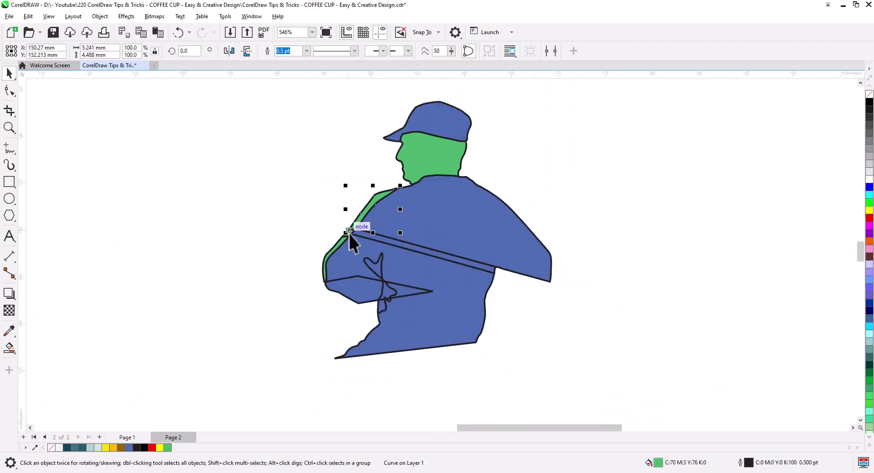
{"action": "scroll", "coordinate": [347, 230], "scroll_direction": "up", "scroll_amount": 3}
{"action": "left_click", "coordinate": [346, 231], "text": "shift"}
{"action": "left_click", "coordinate": [331, 256], "text": "shift"}
{"action": "left_click", "coordinate": [258, 136]}
Step: Bridge the gap at the green strip's lower end with a short freehand line and fill it using Smart Fill
{"action": "scroll", "coordinate": [327, 373], "scroll_direction": "up", "scroll_amount": 2}
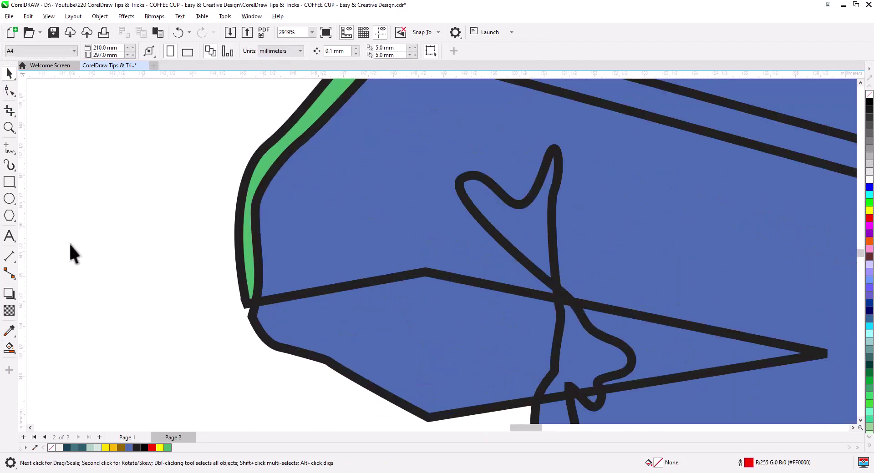
{"action": "left_click", "coordinate": [9, 148]}
{"action": "left_click_drag", "start_coordinate": [244, 298], "coordinate": [249, 318]}
{"action": "key", "text": "space"}
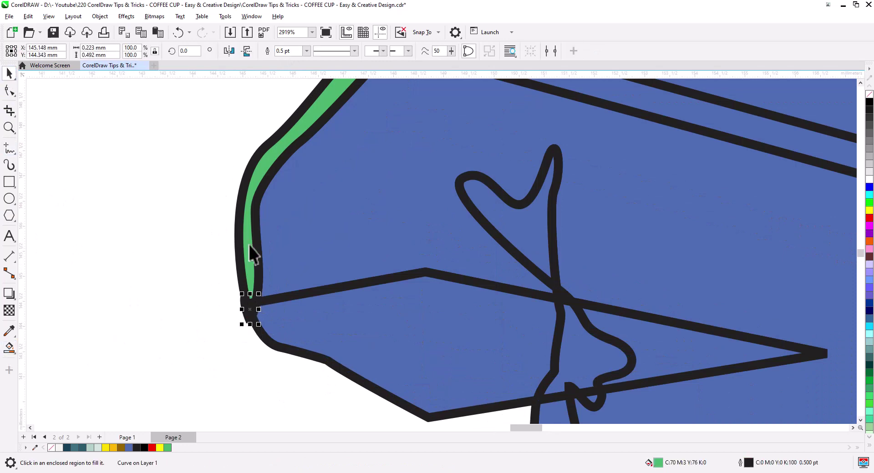
{"action": "left_click", "coordinate": [237, 304]}
Step: Weld the blue near-arm and torso pieces into a single body shape
{"action": "scroll", "coordinate": [243, 346], "scroll_direction": "down", "scroll_amount": 3}
{"action": "left_click_drag", "start_coordinate": [513, 357], "coordinate": [187, 189]}
{"action": "left_click", "coordinate": [314, 266], "text": "shift"}
{"action": "left_click", "coordinate": [290, 51]}
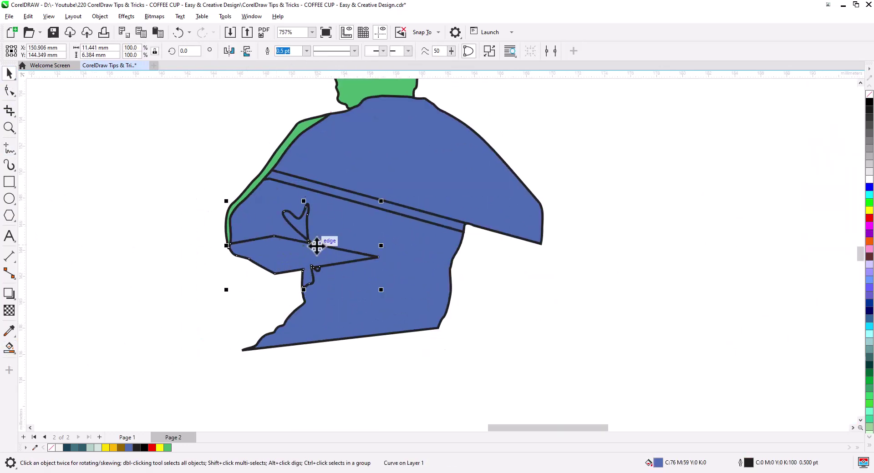
{"action": "left_click", "coordinate": [335, 280], "text": "shift"}
{"action": "left_click", "coordinate": [290, 51]}
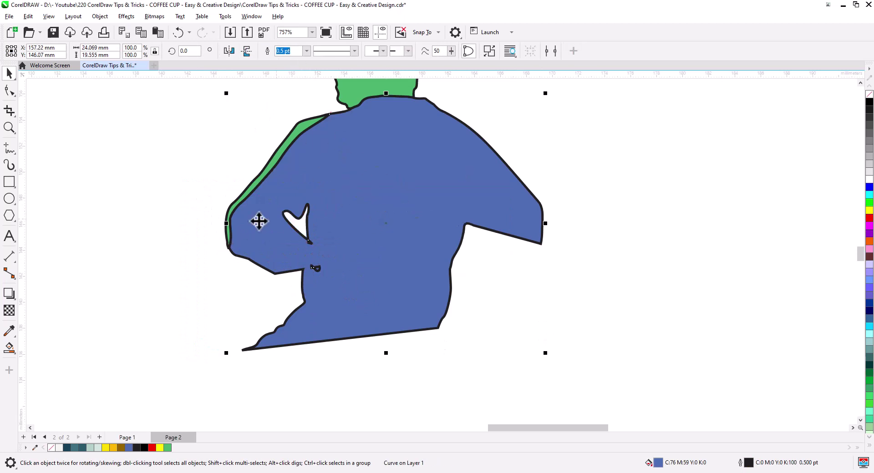
Step: Remove the leftover hand-shaped hole and the small fragment from inside the blue body shape
{"action": "key", "text": "F10"}
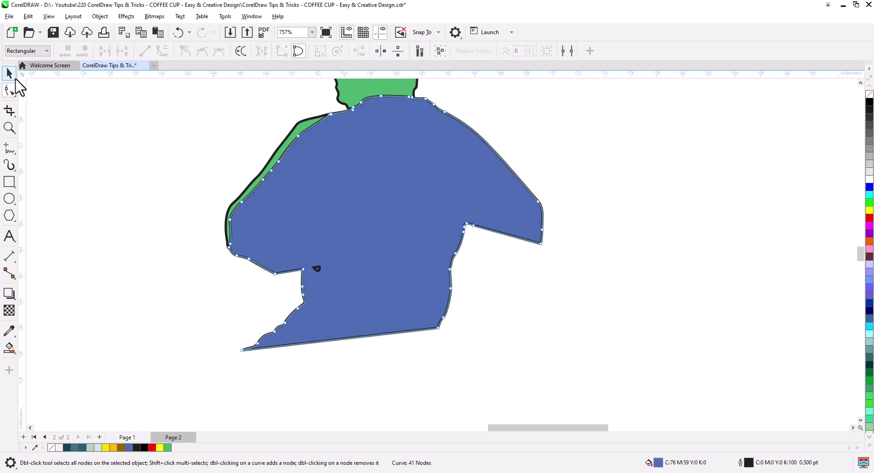
{"action": "left_click", "coordinate": [9, 73]}
{"action": "scroll", "coordinate": [346, 232], "scroll_direction": "down", "scroll_amount": 2}
{"action": "left_click", "coordinate": [323, 257]}
{"action": "key", "text": "Delete"}
Step: Combine the cap with the blue body, and the green face with the arm strip
{"action": "left_click", "coordinate": [367, 219]}
{"action": "left_click", "coordinate": [359, 131], "text": "shift"}
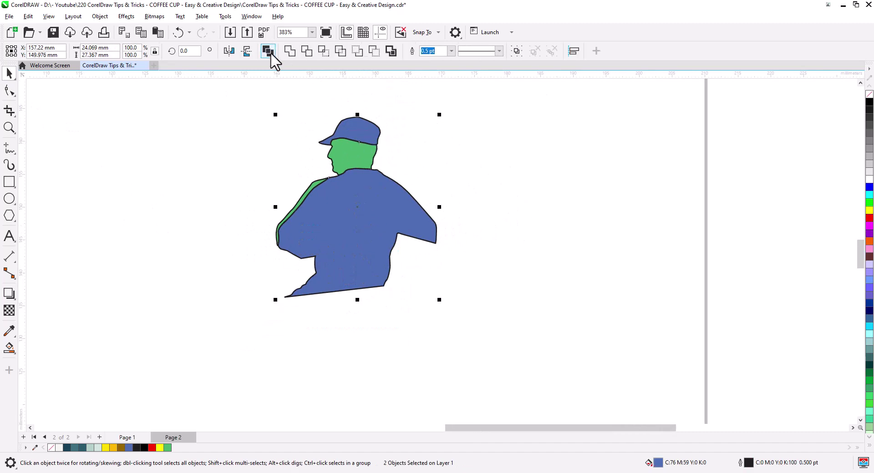
{"action": "left_click", "coordinate": [268, 51]}
{"action": "left_click", "coordinate": [352, 157]}
{"action": "left_click", "coordinate": [312, 184], "text": "shift"}
Step: Cut the finished fisherman from the second page and paste it on Page 1 in place of the red outlines
{"action": "key", "text": "ctrl+a"}
{"action": "key", "text": "ctrl+x"}
{"action": "left_click", "coordinate": [127, 437]}
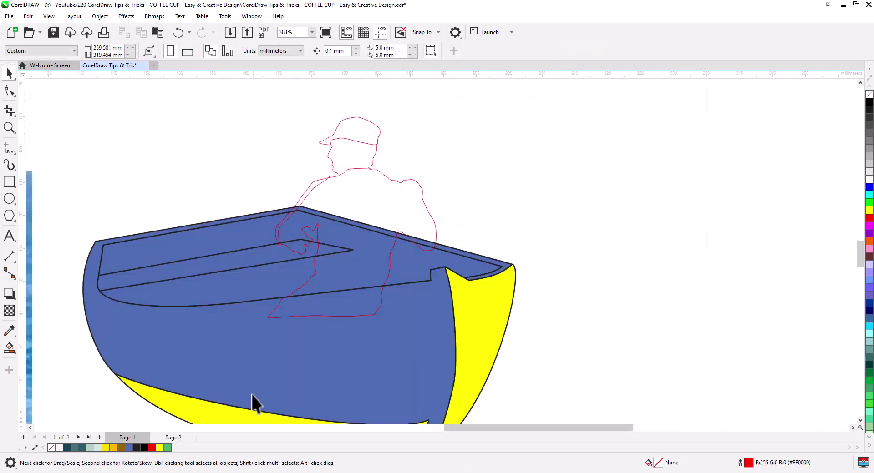
{"action": "left_click", "coordinate": [432, 217]}
{"action": "key", "text": "Delete"}
{"action": "key", "text": "ctrl+v"}
{"action": "left_click", "coordinate": [550, 252]}
Step: Fill the fisherman's face and arm strip with white
{"action": "scroll", "coordinate": [550, 251], "scroll_direction": "down", "scroll_amount": 1}
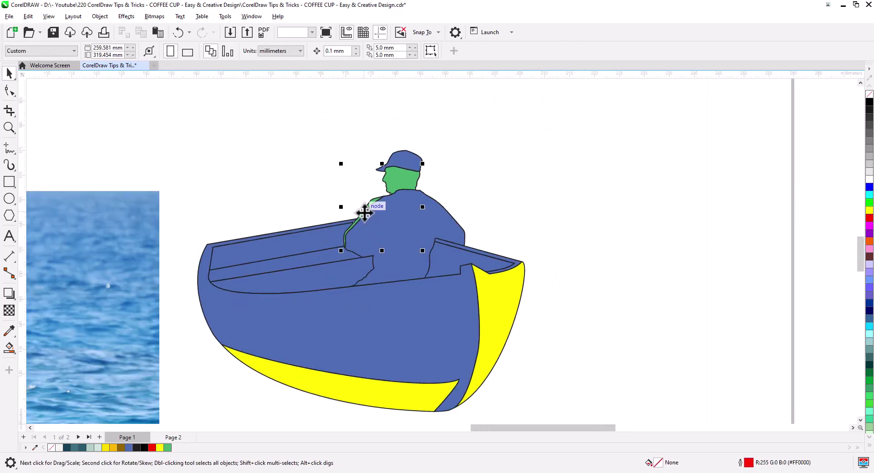
{"action": "left_click", "coordinate": [869, 179]}
{"action": "left_click", "coordinate": [528, 252]}
{"action": "left_click", "coordinate": [419, 243]}
{"action": "left_click", "coordinate": [341, 276], "text": "shift"}
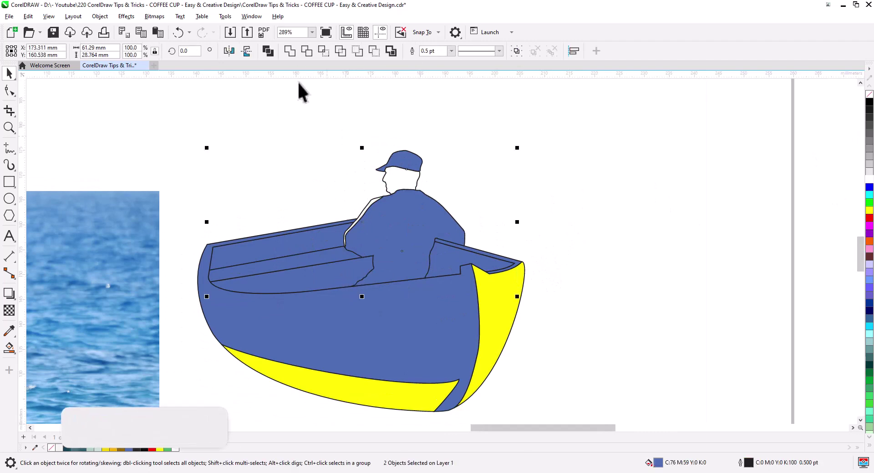
{"action": "left_click", "coordinate": [551, 260]}
Step: Move the boat with the fisherman into the landscape frame below the mountains and scale it to about 39 mm wide
{"action": "scroll", "coordinate": [550, 259], "scroll_direction": "down", "scroll_amount": 2}
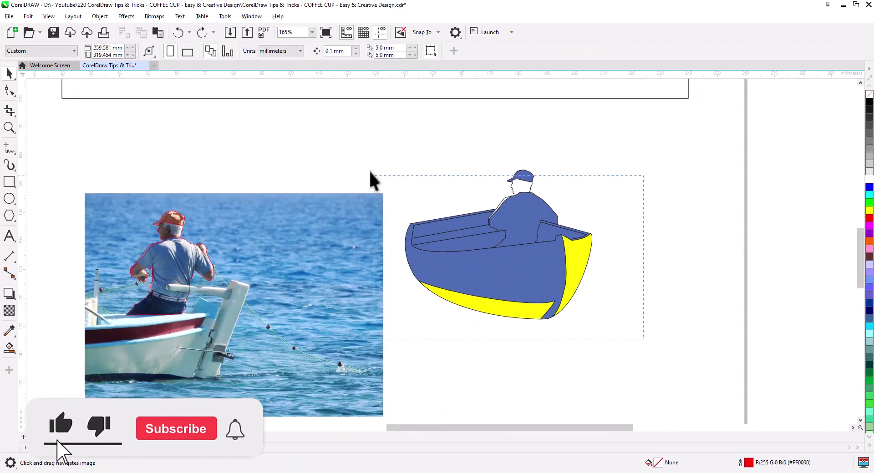
{"action": "left_click_drag", "start_coordinate": [371, 180], "coordinate": [351, 156]}
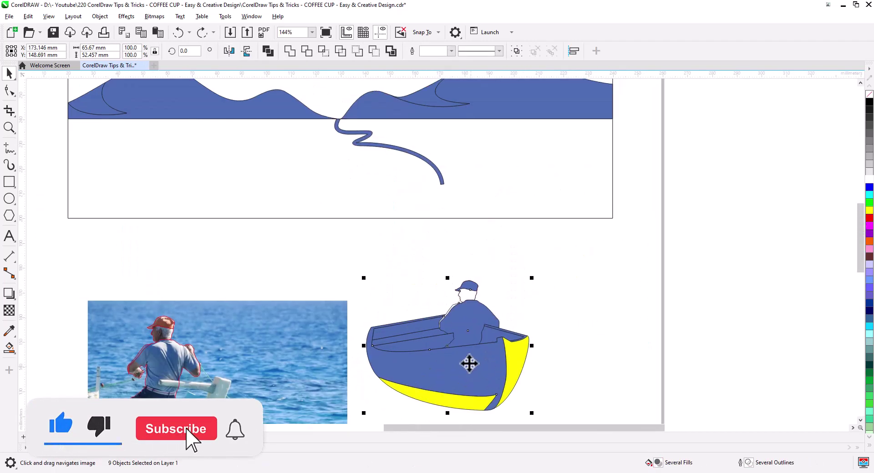
{"action": "left_click_drag", "start_coordinate": [468, 365], "coordinate": [424, 200]}
{"action": "left_click_drag", "start_coordinate": [485, 247], "coordinate": [440, 189]}
{"action": "left_click_drag", "start_coordinate": [455, 196], "coordinate": [451, 212]}
{"action": "left_click_drag", "start_coordinate": [472, 133], "coordinate": [465, 138]}
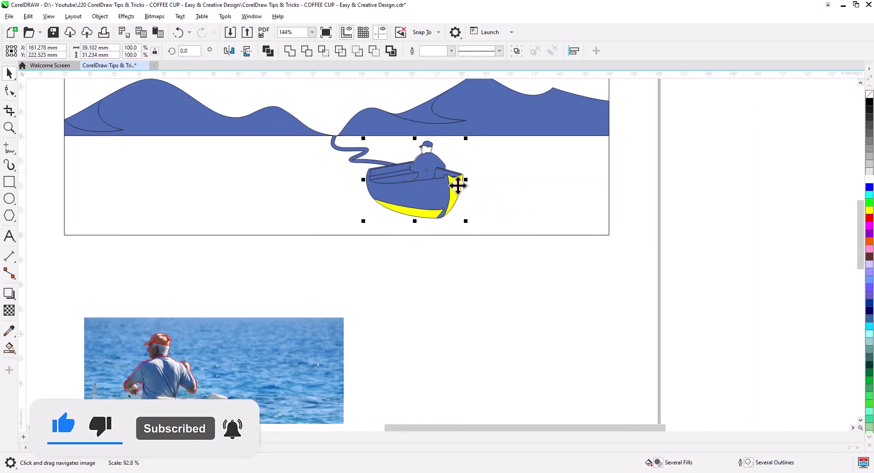
{"action": "left_click", "coordinate": [469, 260]}
Step: Shift the boat and fisherman left toward the river's source and skew the river so its lower end runs behind the boat
{"action": "left_click_drag", "start_coordinate": [353, 139], "coordinate": [478, 228]}
{"action": "left_click_drag", "start_coordinate": [408, 195], "coordinate": [310, 208]}
{"action": "left_click", "coordinate": [456, 267]}
{"action": "double_click", "coordinate": [366, 163]}
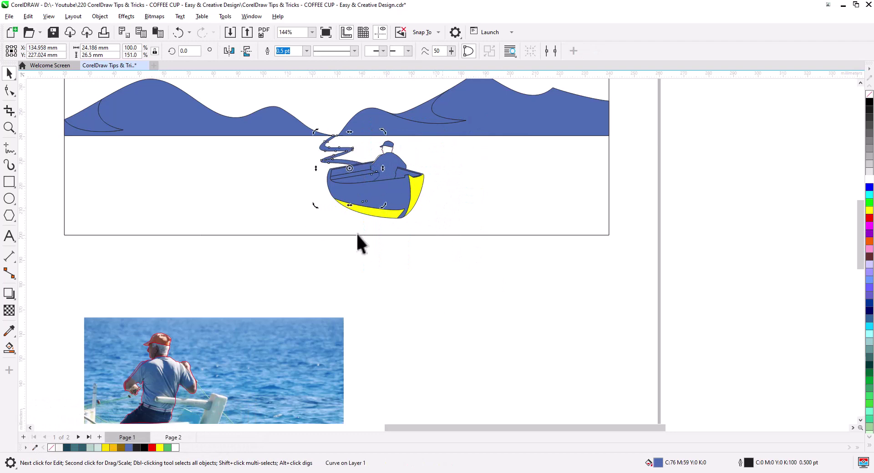
Step: Fill the boat's lower and end panels with brown and its hull with orange-yellow R252 G183 B0
{"action": "left_click", "coordinate": [389, 209]}
{"action": "scroll", "coordinate": [390, 209], "scroll_direction": "up", "scroll_amount": 3}
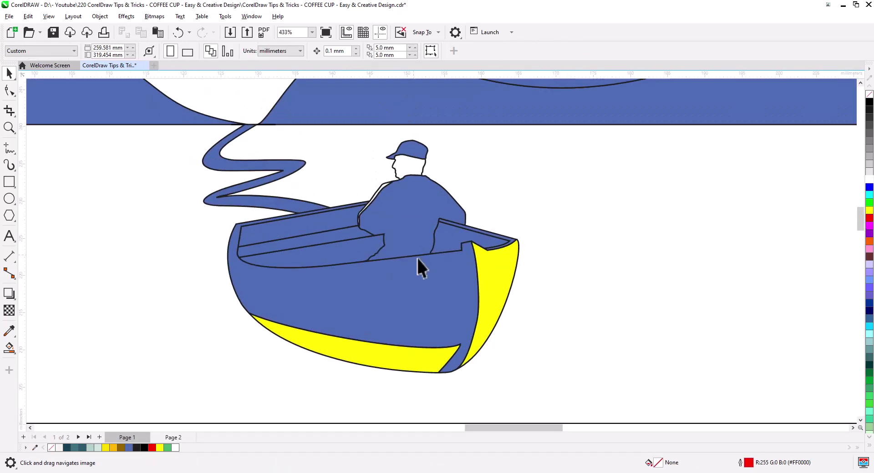
{"action": "left_click", "coordinate": [121, 448]}
{"action": "left_click", "coordinate": [302, 325]}
{"action": "left_click", "coordinate": [113, 448]}
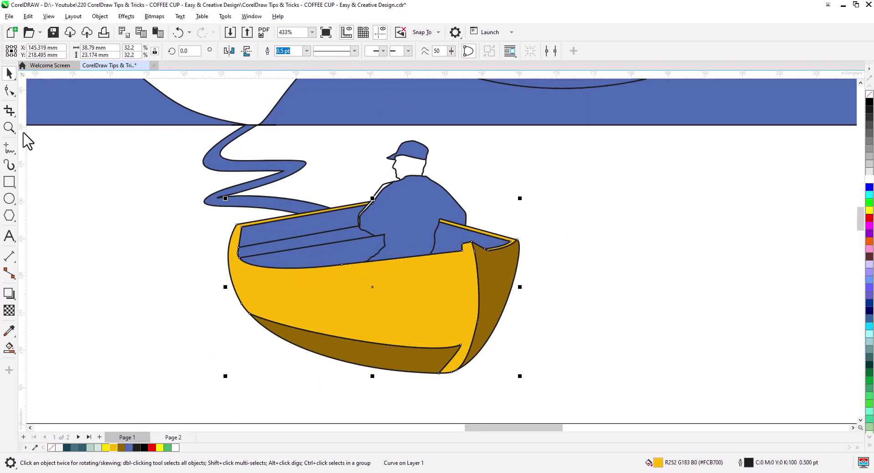
Step: Enlarge an unfilled copy of the boat's interior outline and Smart Fill the near-side rim strip between it and the hull
{"action": "left_click", "coordinate": [9, 149]}
{"action": "key", "text": "space"}
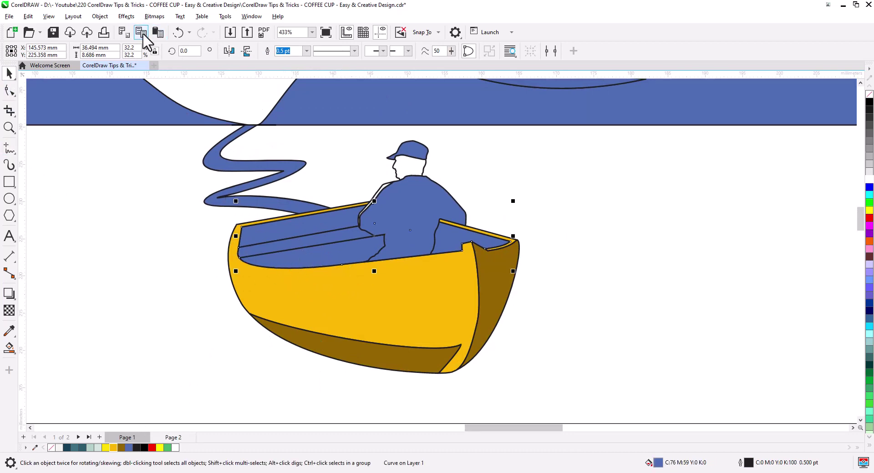
{"action": "left_click_drag", "start_coordinate": [241, 271], "coordinate": [224, 292]}
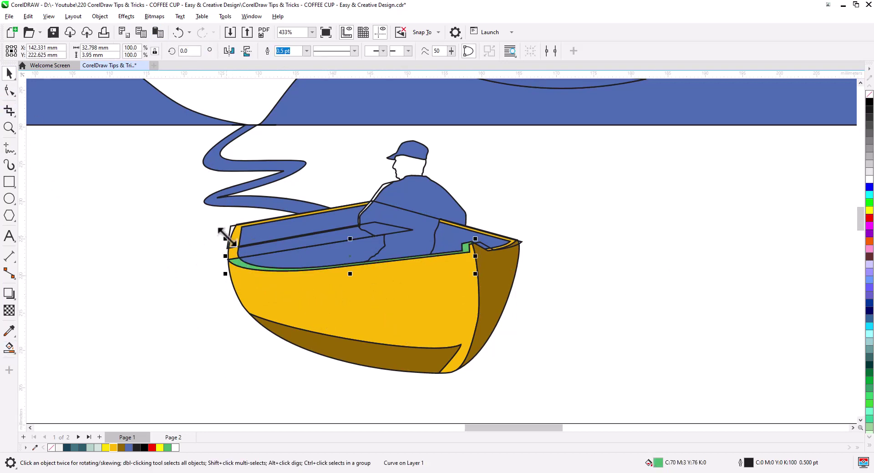
{"action": "left_click", "coordinate": [194, 271]}
{"action": "left_click", "coordinate": [10, 347]}
{"action": "left_click", "coordinate": [308, 269]}
{"action": "key", "text": "ctrl+z"}
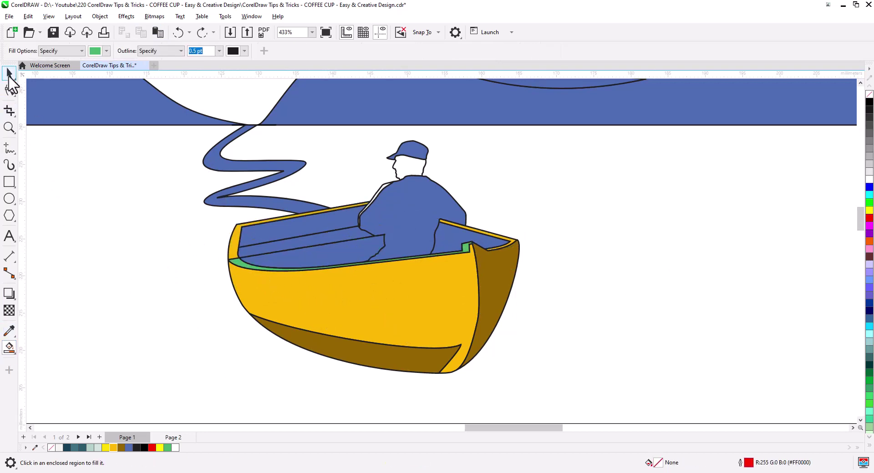
Step: Fill the near-side rim strip with yellow R250 G222 B0
{"action": "left_click", "coordinate": [9, 74]}
{"action": "left_click", "coordinate": [246, 264]}
{"action": "left_click", "coordinate": [233, 250]}
{"action": "scroll", "coordinate": [214, 264], "scroll_direction": "up", "scroll_amount": 3}
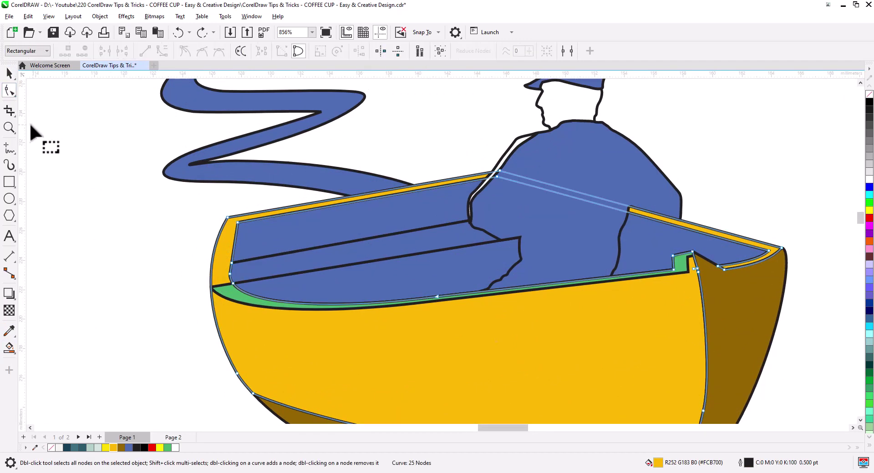
{"action": "left_click", "coordinate": [272, 309]}
{"action": "left_click", "coordinate": [105, 448]}
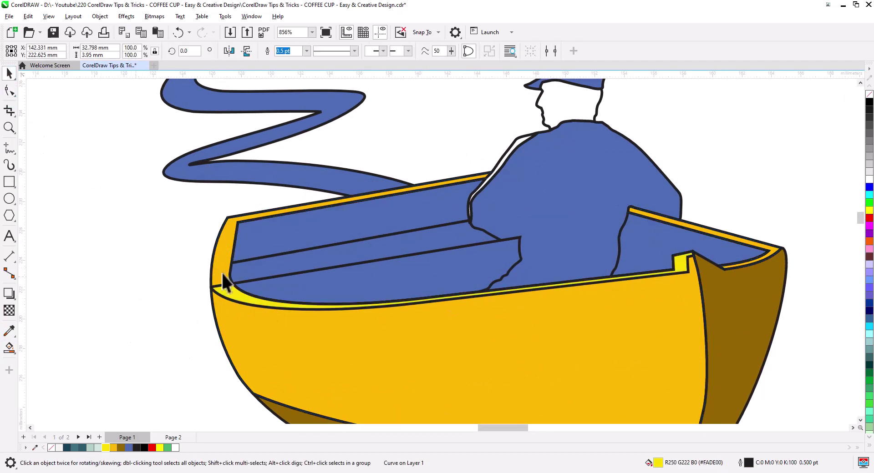
Step: Smart Fill the rim strip behind the fisherman and combine it with the near-side yellow rim strip
{"action": "left_click", "coordinate": [9, 348]}
{"action": "left_click", "coordinate": [774, 250]}
{"action": "left_click", "coordinate": [469, 179]}
{"action": "key", "text": "ctrl+z"}
{"action": "left_click", "coordinate": [9, 75]}
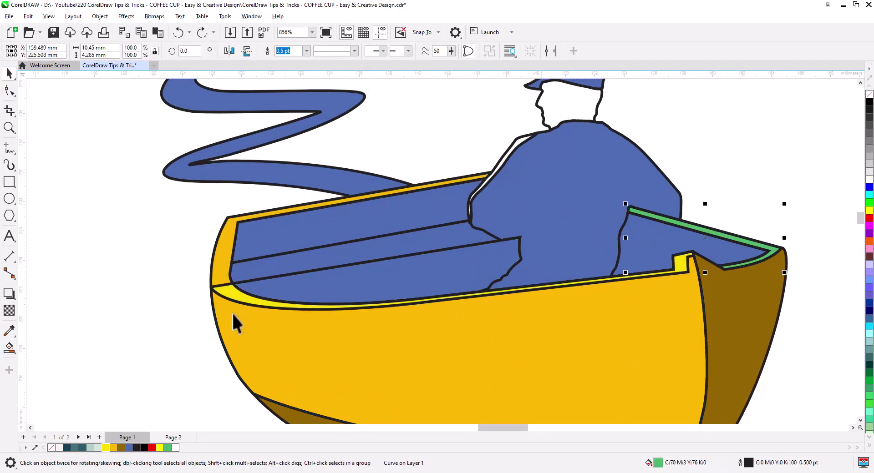
{"action": "left_click", "coordinate": [230, 295], "text": "shift"}
{"action": "left_click", "coordinate": [268, 51]}
Step: Smart Fill the rim along the boat's left end and far side, and weld it with the yellow rim
{"action": "left_click", "coordinate": [9, 148]}
{"action": "left_click", "coordinate": [45, 152]}
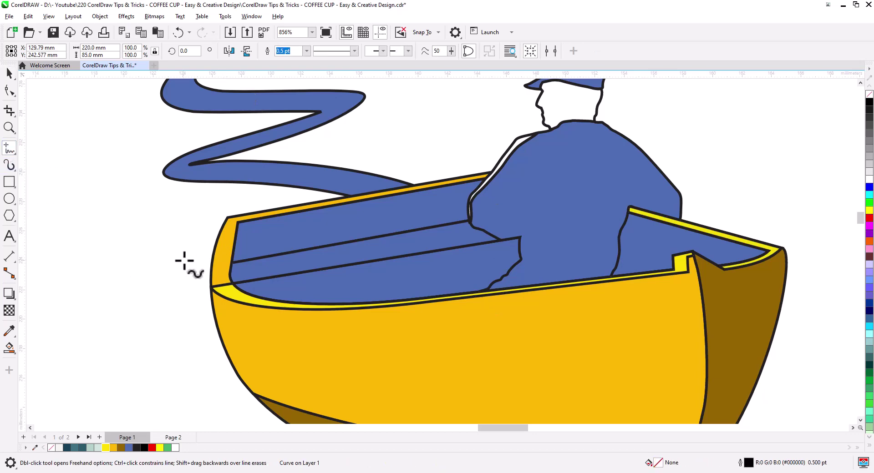
{"action": "scroll", "coordinate": [186, 261], "scroll_direction": "up", "scroll_amount": 2}
{"action": "left_click_drag", "start_coordinate": [236, 243], "coordinate": [237, 229]}
{"action": "left_click", "coordinate": [9, 348]}
{"action": "left_click", "coordinate": [216, 246]}
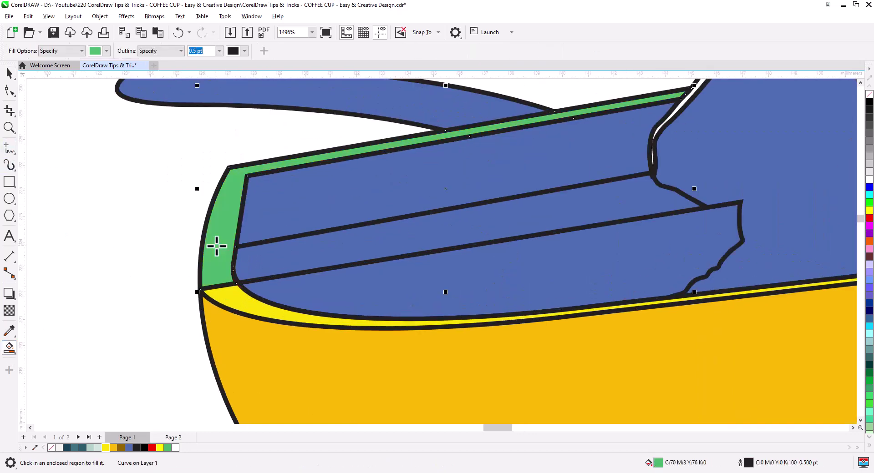
{"action": "left_click", "coordinate": [9, 75]}
{"action": "left_click", "coordinate": [237, 299], "text": "shift"}
{"action": "left_click", "coordinate": [290, 51]}
Step: Delete the surplus nodes at the inner left corner of the welded rim to smooth its curve
{"action": "key", "text": "F10"}
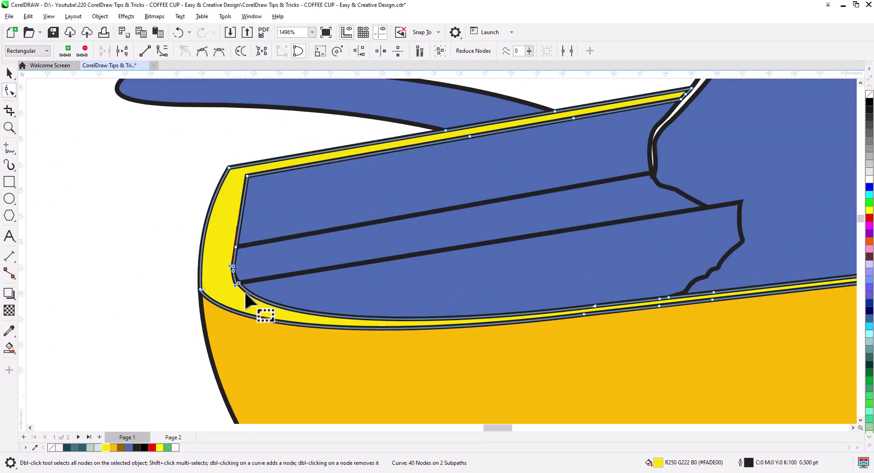
{"action": "scroll", "coordinate": [261, 314], "scroll_direction": "up", "scroll_amount": 6}
{"action": "key", "text": "Delete"}
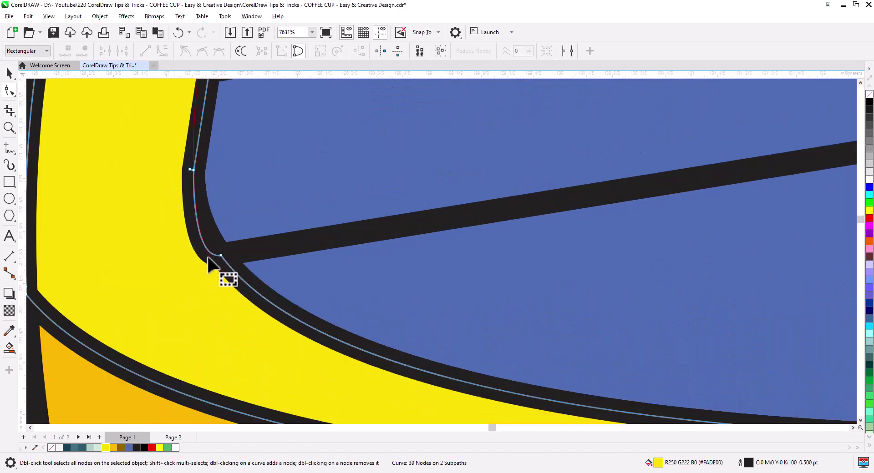
{"action": "left_click_drag", "start_coordinate": [230, 278], "coordinate": [171, 137]}
{"action": "key", "text": "Delete"}
{"action": "scroll", "coordinate": [218, 241], "scroll_direction": "down", "scroll_amount": 3}
{"action": "scroll", "coordinate": [217, 241], "scroll_direction": "down", "scroll_amount": 3}
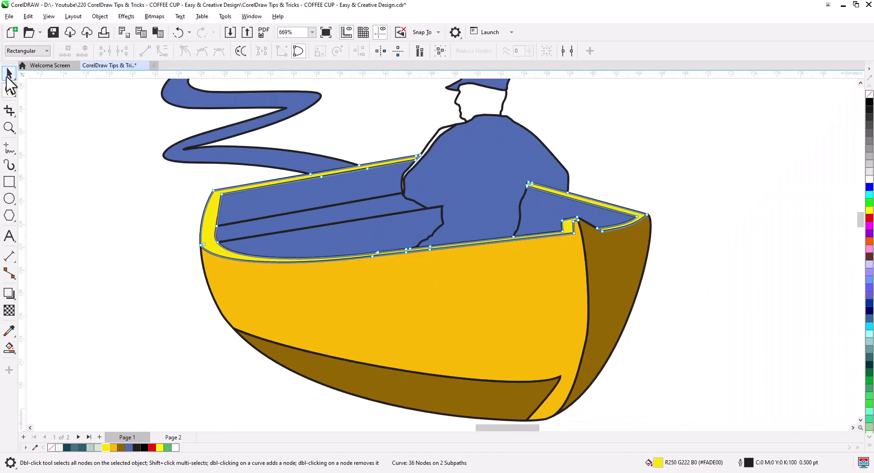
Step: Fill the boat's interior with dark teal R21 G66 B87 and the bench with medium teal R64 G113 B128
{"action": "left_click", "coordinate": [9, 75]}
{"action": "left_click", "coordinate": [394, 236]}
{"action": "left_click_drag", "start_coordinate": [395, 238], "coordinate": [394, 261]}
{"action": "left_click", "coordinate": [67, 447]}
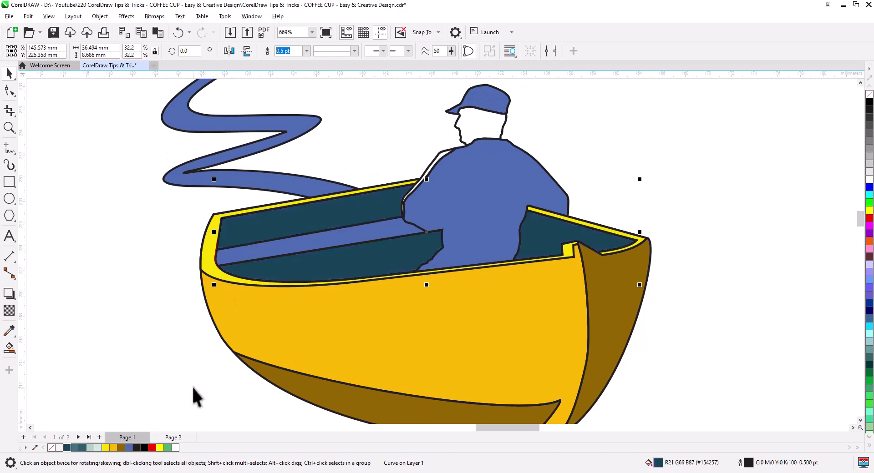
{"action": "left_click", "coordinate": [300, 246]}
{"action": "left_click", "coordinate": [75, 448]}
Step: Fill the fisherman's cap and body with dark teal and remove the outlines from the whole boat and fisherman
{"action": "left_click", "coordinate": [482, 190]}
{"action": "left_click", "coordinate": [66, 448]}
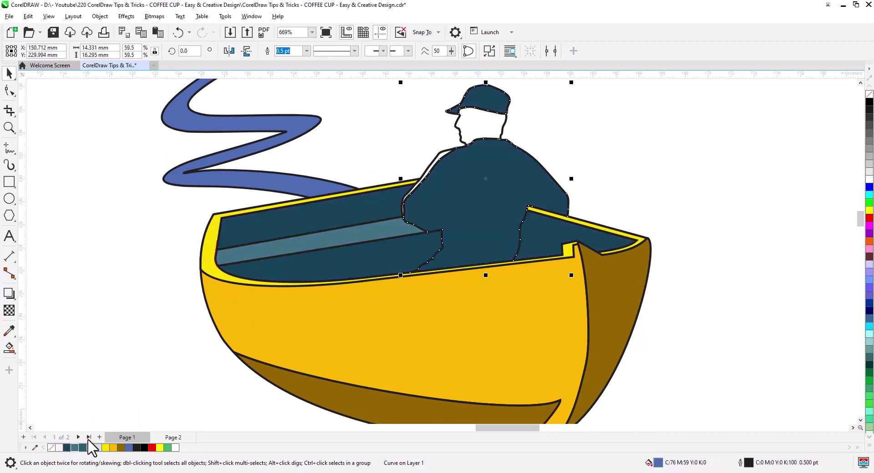
{"action": "scroll", "coordinate": [444, 272], "scroll_direction": "down", "scroll_amount": 4}
{"action": "left_click_drag", "start_coordinate": [523, 354], "coordinate": [364, 215]}
{"action": "right_click", "coordinate": [869, 94]}
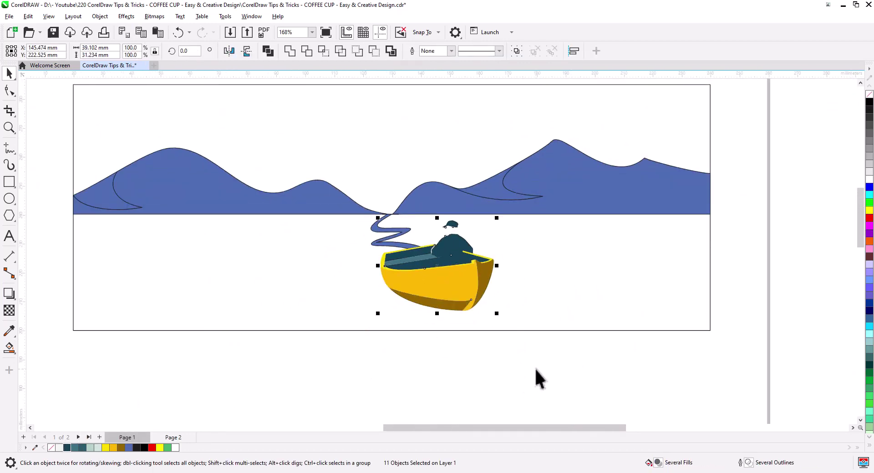
{"action": "left_click", "coordinate": [535, 367]}
Step: Change the hull's fill to a brighter yellow, R252 G214 B0
{"action": "scroll", "coordinate": [463, 277], "scroll_direction": "up", "scroll_amount": 2}
{"action": "left_click", "coordinate": [464, 296]}
{"action": "double_click", "coordinate": [659, 463]}
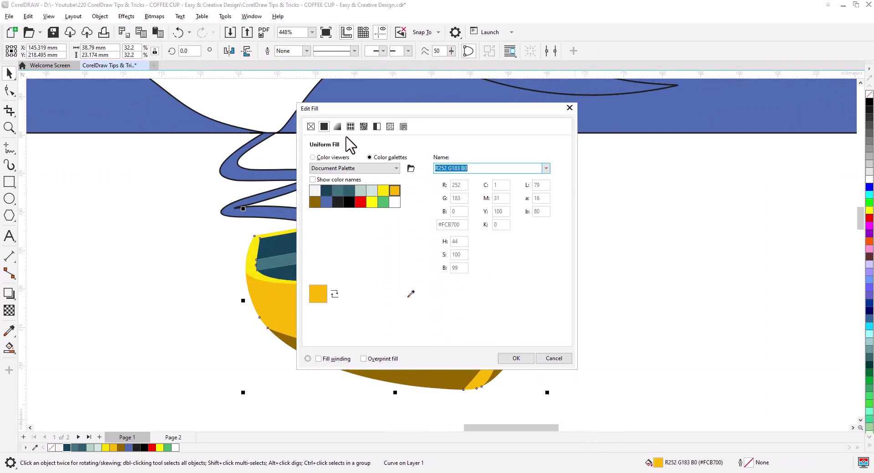
{"action": "left_click_drag", "start_coordinate": [392, 113], "coordinate": [669, 124]}
{"action": "left_click", "coordinate": [604, 304]}
{"action": "key", "text": "Return"}
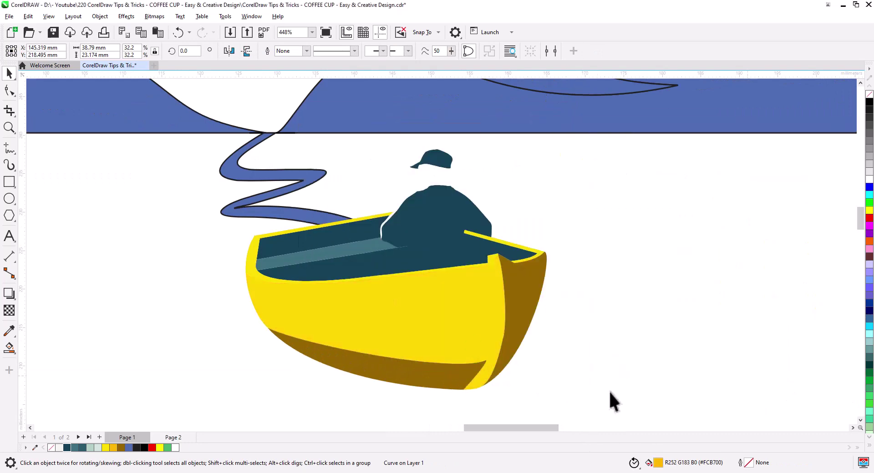
Step: Change the boat rim's uniform fill to a brighter lemon yellow by adjusting its shade and hue
{"action": "left_click", "coordinate": [251, 260]}
{"action": "double_click", "coordinate": [658, 463]}
{"action": "left_click_drag", "start_coordinate": [408, 114], "coordinate": [563, 131]}
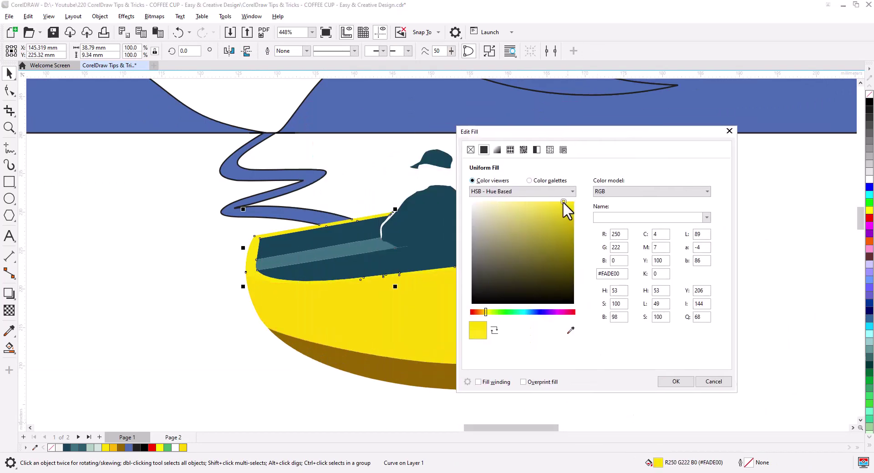
{"action": "mouse_move", "coordinate": [548, 202]}
{"action": "left_mouse_down"}
{"action": "mouse_move", "coordinate": [531, 203]}
{"action": "mouse_move", "coordinate": [546, 212]}
{"action": "mouse_move", "coordinate": [542, 202]}
{"action": "left_mouse_up"}
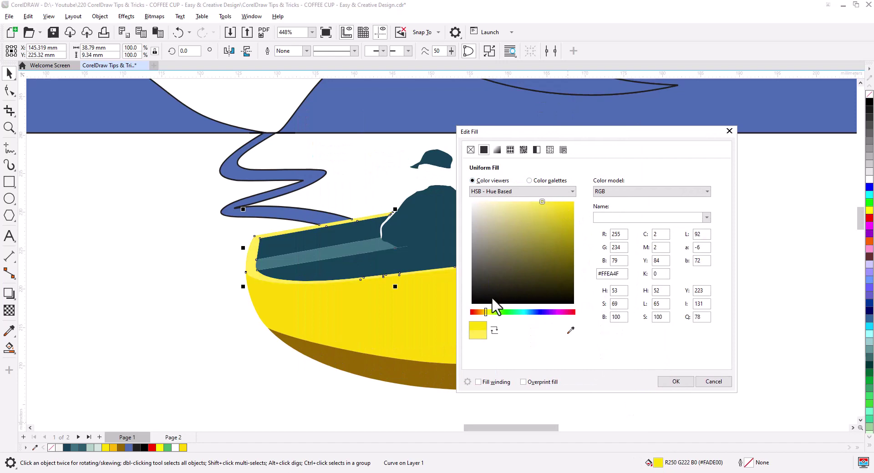
{"action": "left_click", "coordinate": [489, 312]}
{"action": "left_click", "coordinate": [675, 382]}
Step: Fill both mountain ranges with dark teal and their highlight shapes with medium teal R64 G113 B128
{"action": "scroll", "coordinate": [397, 266], "scroll_direction": "down", "scroll_amount": 3}
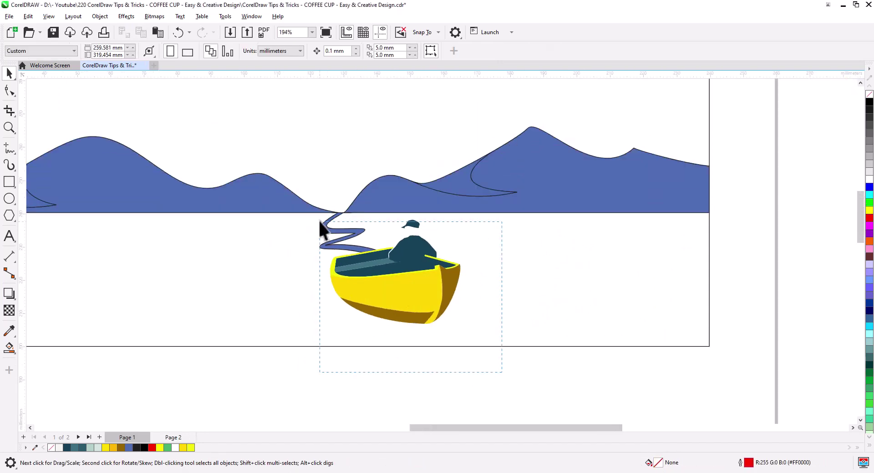
{"action": "left_click", "coordinate": [539, 194]}
{"action": "left_click", "coordinate": [234, 201], "text": "shift"}
{"action": "left_click", "coordinate": [66, 448]}
{"action": "left_click", "coordinate": [458, 184]}
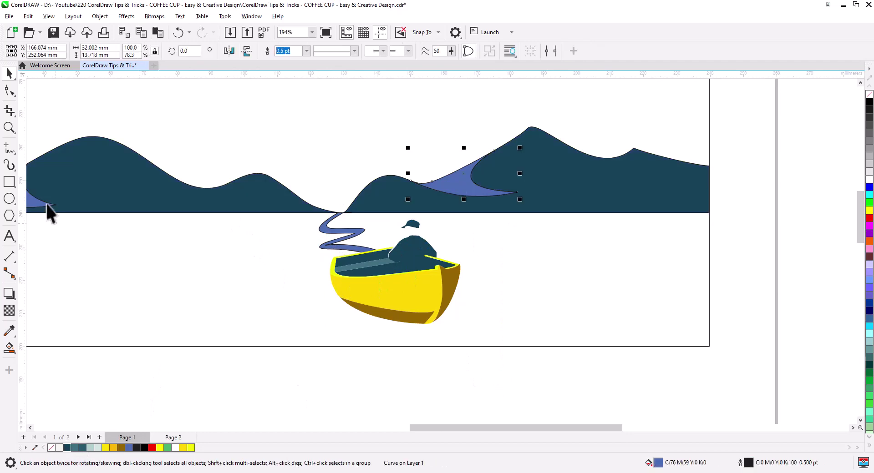
{"action": "left_click", "coordinate": [46, 204], "text": "shift"}
{"action": "left_click", "coordinate": [75, 448]}
{"action": "left_click", "coordinate": [207, 376]}
Step: Mirror a copy of the mountains below the horizon and place it behind the boat and fisherman
{"action": "scroll", "coordinate": [207, 375], "scroll_direction": "down", "scroll_amount": 1}
{"action": "left_click_drag", "start_coordinate": [103, 190], "coordinate": [603, 287]}
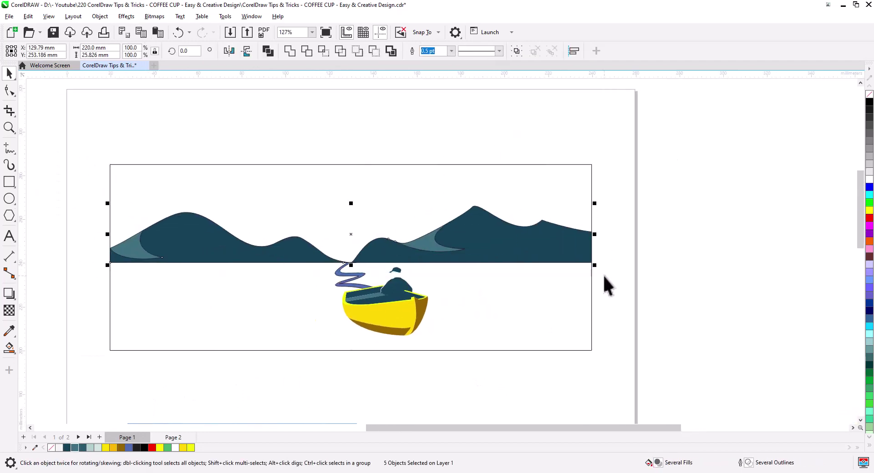
{"action": "left_click_drag", "start_coordinate": [351, 203], "coordinate": [347, 296]}
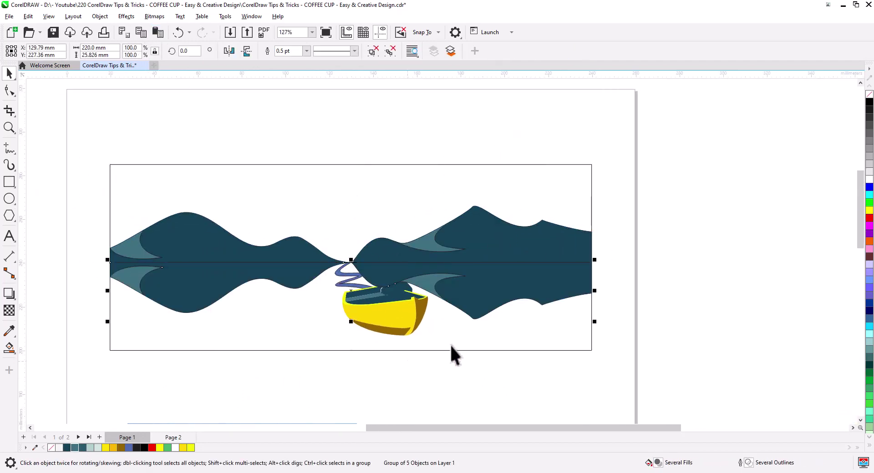
{"action": "right_click", "coordinate": [476, 283]}
{"action": "mouse_move", "coordinate": [524, 219]}
{"action": "left_click", "coordinate": [630, 234]}
{"action": "left_click", "coordinate": [446, 308]}
{"action": "left_click", "coordinate": [192, 351]}
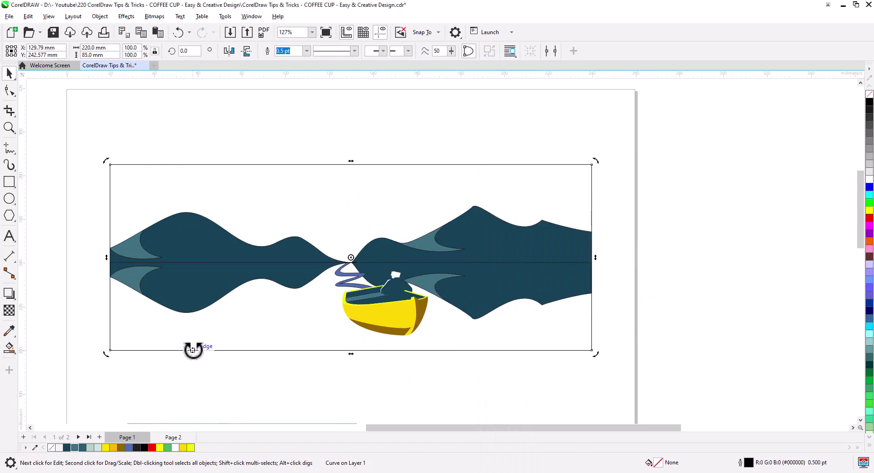
Step: Swap the reflection's colors, filling its highlight shapes with dark teal and its mountains with medium teal
{"action": "left_click", "coordinate": [431, 280]}
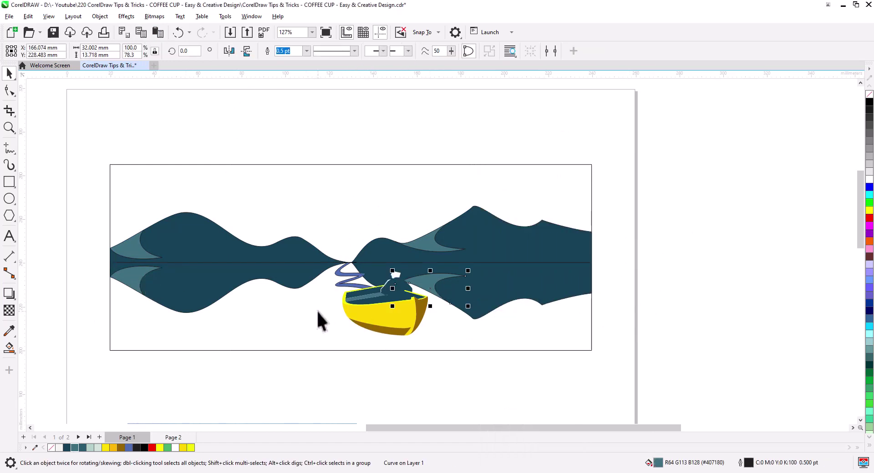
{"action": "left_click", "coordinate": [135, 280], "text": "shift"}
{"action": "left_click", "coordinate": [68, 449]}
{"action": "left_click", "coordinate": [491, 292]}
{"action": "left_click", "coordinate": [191, 291], "text": "shift"}
{"action": "left_click", "coordinate": [74, 448]}
{"action": "left_click", "coordinate": [171, 403]}
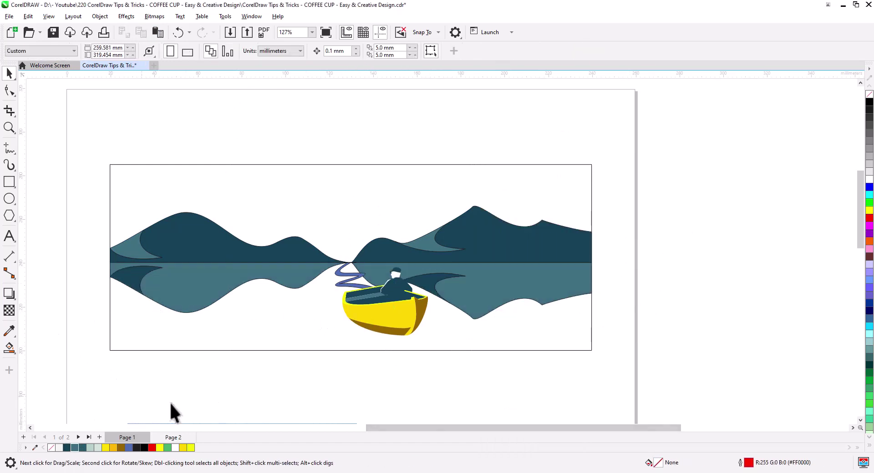
Step: Draw freehand wavy reflection outlines around the bottom of the hull, plus a small ripple crossing the frame's lower edge
{"action": "scroll", "coordinate": [406, 356], "scroll_direction": "up", "scroll_amount": 2}
{"action": "left_click_drag", "start_coordinate": [406, 356], "coordinate": [446, 334]}
{"action": "left_click", "coordinate": [9, 148]}
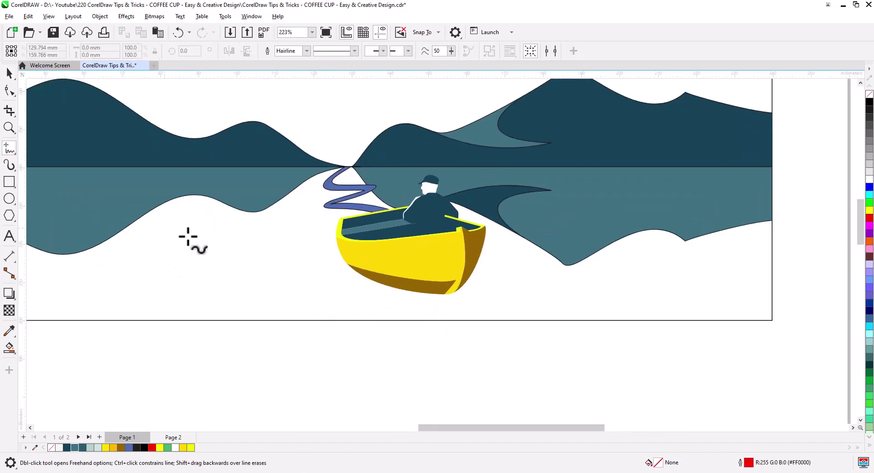
{"action": "scroll", "coordinate": [357, 256], "scroll_direction": "up", "scroll_amount": 1}
{"action": "left_click_drag", "start_coordinate": [357, 256], "coordinate": [357, 228]}
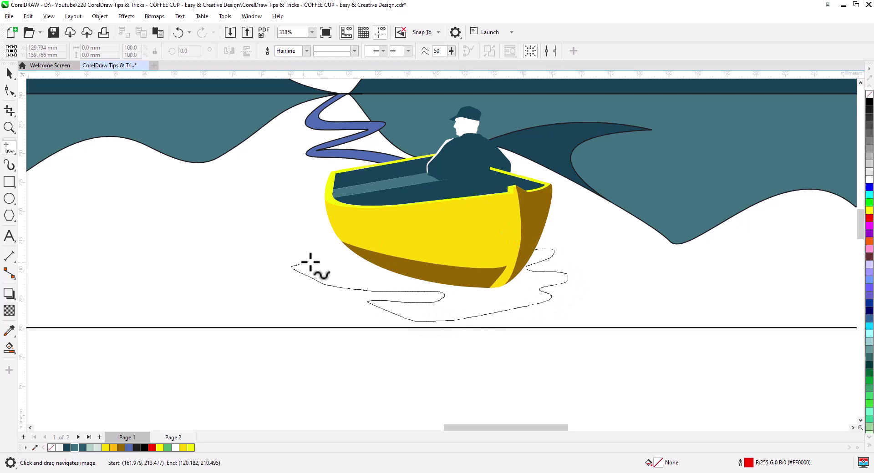
{"action": "left_click_drag", "start_coordinate": [310, 262], "coordinate": [369, 256]}
{"action": "left_click", "coordinate": [298, 242]}
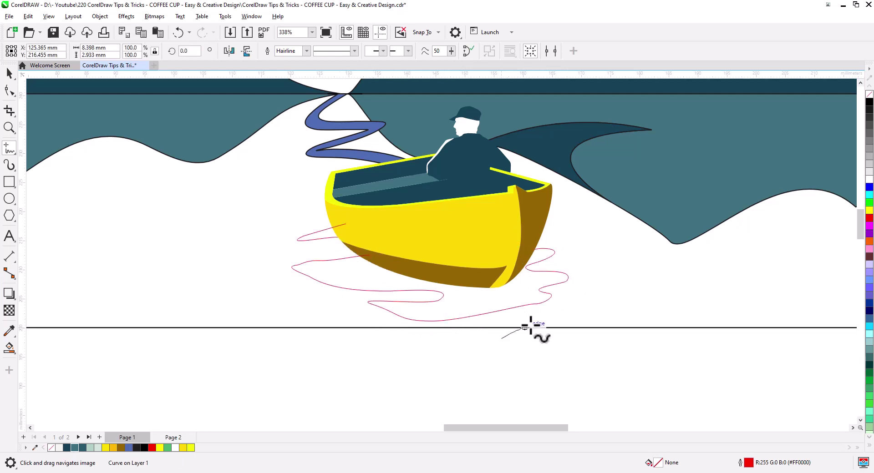
{"action": "mouse_move", "coordinate": [530, 325]}
{"action": "left_mouse_down"}
{"action": "mouse_move", "coordinate": [528, 340]}
{"action": "mouse_move", "coordinate": [560, 321]}
{"action": "mouse_move", "coordinate": [525, 341]}
{"action": "left_mouse_up"}
{"action": "key", "text": "ctrl+z"}
Step: Smart Fill the three water reflection areas around the boat and color them yellow R252 G214 B0
{"action": "left_click", "coordinate": [9, 348]}
{"action": "left_click", "coordinate": [542, 322]}
{"action": "left_click", "coordinate": [359, 265]}
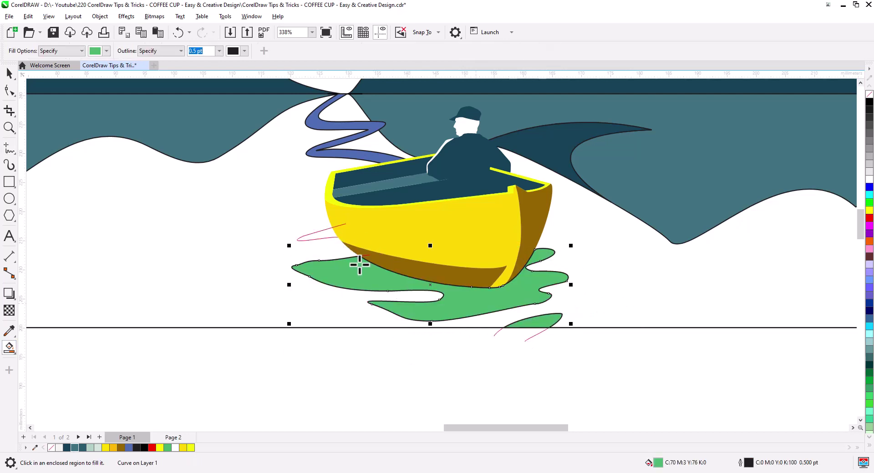
{"action": "left_click", "coordinate": [320, 234]}
{"action": "left_click", "coordinate": [10, 73]}
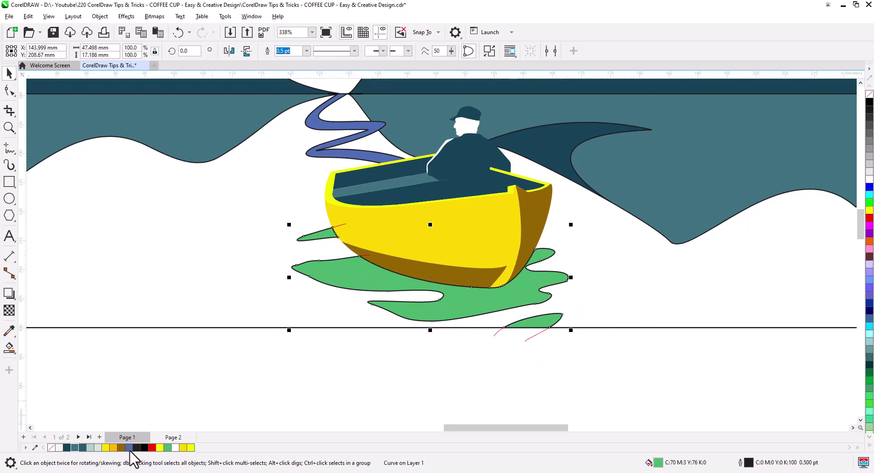
{"action": "left_click", "coordinate": [182, 447]}
Step: Delete the leftover red freehand lines around the yellow reflection shapes
{"action": "left_click", "coordinate": [339, 226]}
{"action": "key", "text": "Delete"}
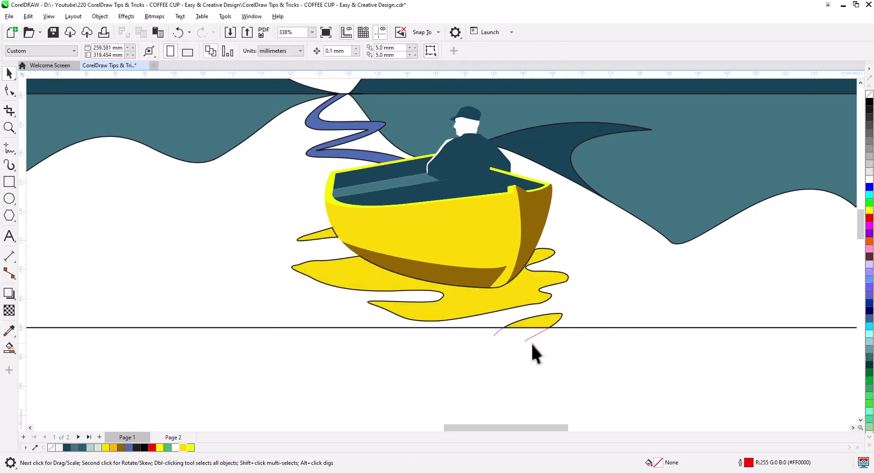
{"action": "left_click", "coordinate": [529, 339]}
{"action": "key", "text": "Delete"}
Step: Copy the yellow water reflection shapes slightly downward and Smart Fill the thin slivers exposed along their lower edges with green
{"action": "left_click", "coordinate": [336, 284]}
{"action": "right_click", "coordinate": [338, 285]}
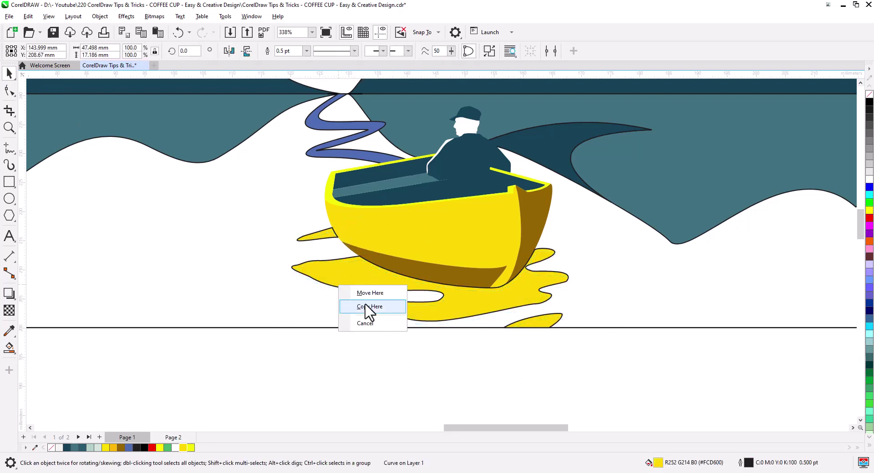
{"action": "left_click", "coordinate": [369, 307]}
{"action": "left_click", "coordinate": [9, 348]}
{"action": "scroll", "coordinate": [563, 322], "scroll_direction": "up", "scroll_amount": 3}
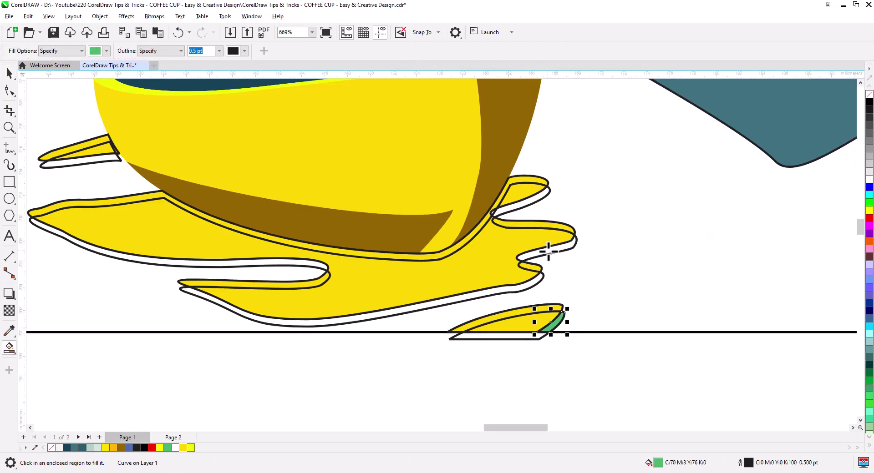
{"action": "left_click", "coordinate": [428, 303]}
{"action": "left_click", "coordinate": [301, 263]}
{"action": "left_click", "coordinate": [64, 164]}
Step: Delete the unfilled offset copy of the reflection shapes, keeping the filled slivers
{"action": "left_click", "coordinate": [9, 73]}
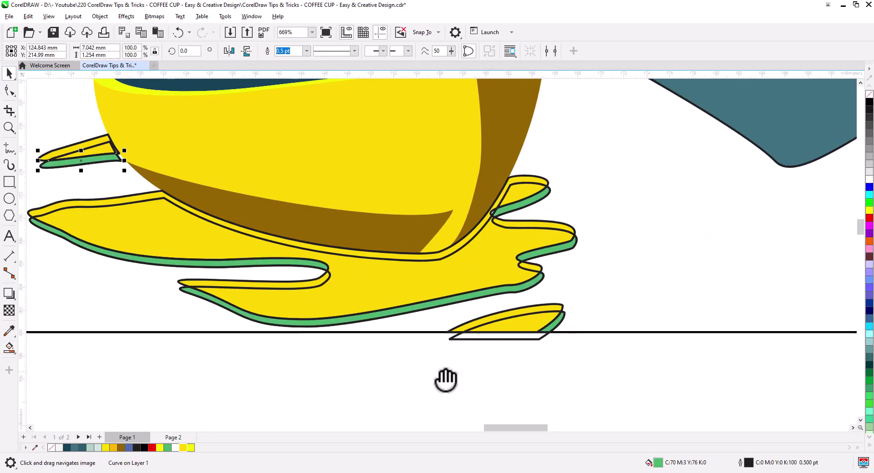
{"action": "left_click_drag", "start_coordinate": [446, 381], "coordinate": [547, 365]}
{"action": "left_click", "coordinate": [578, 323]}
{"action": "key", "text": "Delete"}
Step: Combine the slivers along the reflection's lower right and recolor all the slivers green R0 G255 B0
{"action": "left_click", "coordinate": [651, 309]}
{"action": "left_click", "coordinate": [585, 277], "text": "shift"}
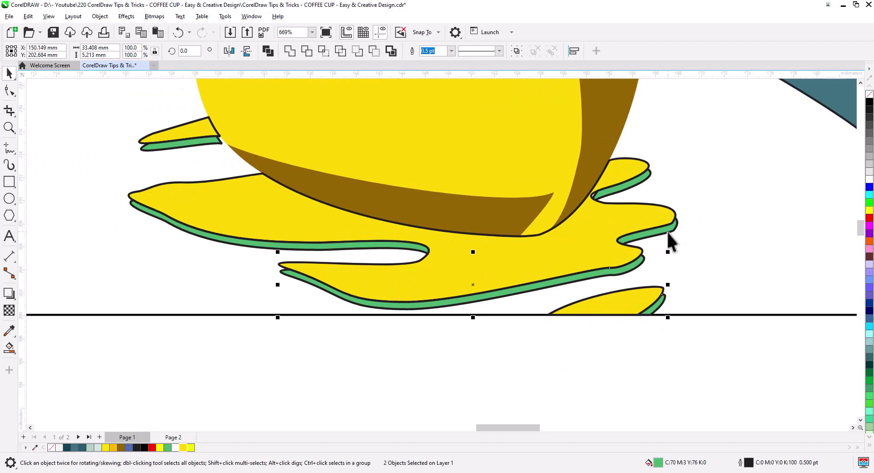
{"action": "left_click", "coordinate": [268, 51]}
{"action": "left_click", "coordinate": [870, 203]}
{"action": "left_click", "coordinate": [635, 181]}
{"action": "left_click", "coordinate": [399, 246], "text": "shift"}
{"action": "left_click", "coordinate": [182, 144], "text": "shift"}
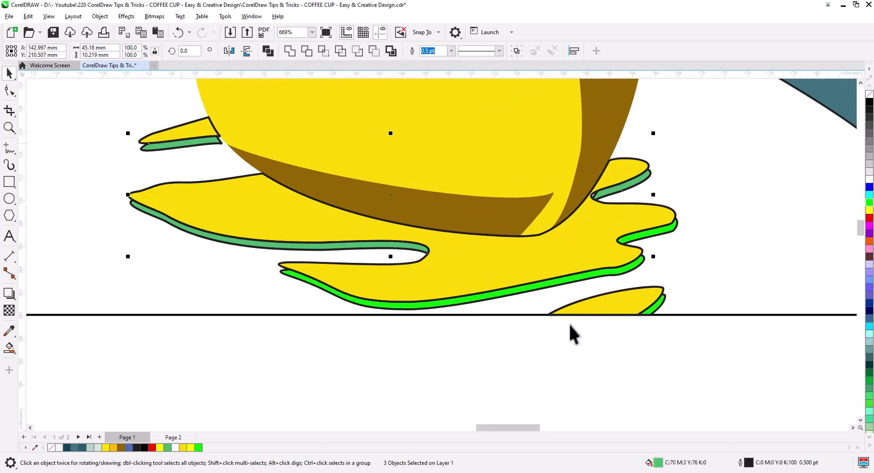
{"action": "left_click", "coordinate": [869, 203]}
{"action": "left_click", "coordinate": [550, 353]}
Step: Smart Fill the small gap at the inner end of the sliver beside the stern and weld it to that sliver
{"action": "scroll", "coordinate": [610, 201], "scroll_direction": "up", "scroll_amount": 1}
{"action": "left_click", "coordinate": [633, 174]}
{"action": "left_click", "coordinate": [9, 348]}
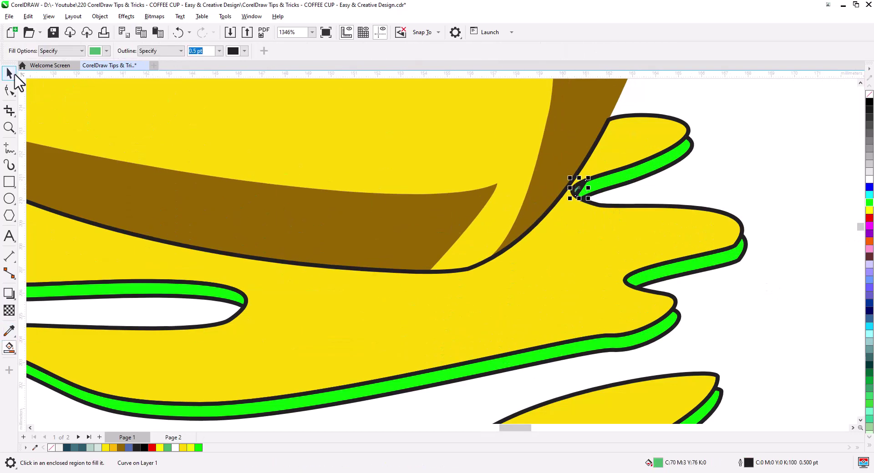
{"action": "left_click", "coordinate": [10, 73]}
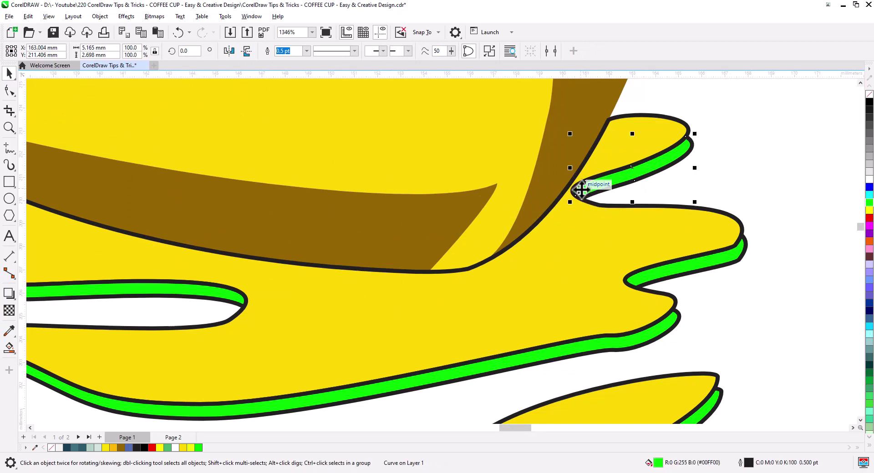
{"action": "key", "text": "ctrl+z"}
{"action": "key", "text": "ctrl+z"}
{"action": "left_click_drag", "start_coordinate": [635, 180], "coordinate": [699, 194]}
{"action": "key", "text": "ctrl+z"}
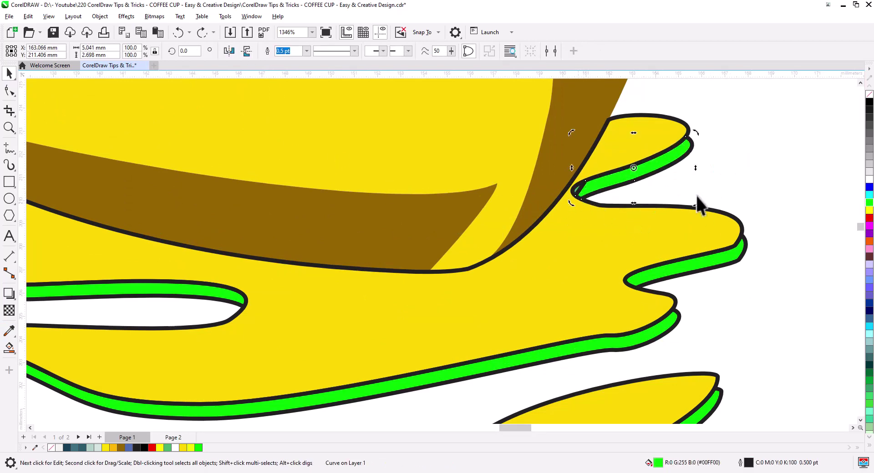
{"action": "left_click", "coordinate": [578, 190]}
{"action": "left_click", "coordinate": [600, 187], "text": "shift"}
{"action": "left_click", "coordinate": [290, 51]}
Step: Combine all the green slivers around the boat's reflection into a single object
{"action": "left_click", "coordinate": [696, 257], "text": "shift"}
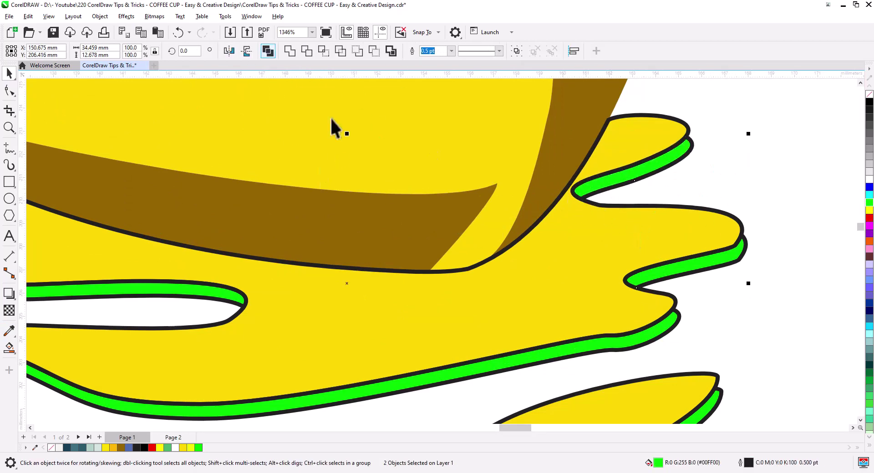
{"action": "left_click", "coordinate": [268, 51]}
{"action": "left_click_drag", "start_coordinate": [643, 280], "coordinate": [724, 298]}
{"action": "key", "text": "ctrl+z"}
{"action": "scroll", "coordinate": [667, 211], "scroll_direction": "down", "scroll_amount": 1}
{"action": "left_click", "coordinate": [411, 249]}
{"action": "left_click", "coordinate": [181, 152], "text": "shift"}
{"action": "left_click", "coordinate": [337, 283], "text": "shift"}
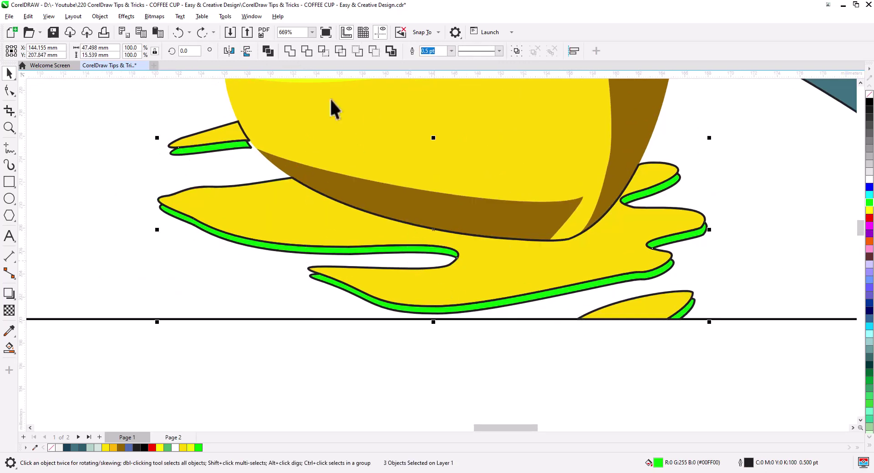
{"action": "left_click", "coordinate": [268, 51]}
{"action": "left_click", "coordinate": [609, 301]}
{"action": "left_click", "coordinate": [570, 291]}
{"action": "left_click", "coordinate": [500, 361]}
{"action": "scroll", "coordinate": [515, 375], "scroll_direction": "down", "scroll_amount": 3}
{"action": "left_click_drag", "start_coordinate": [560, 390], "coordinate": [564, 348]}
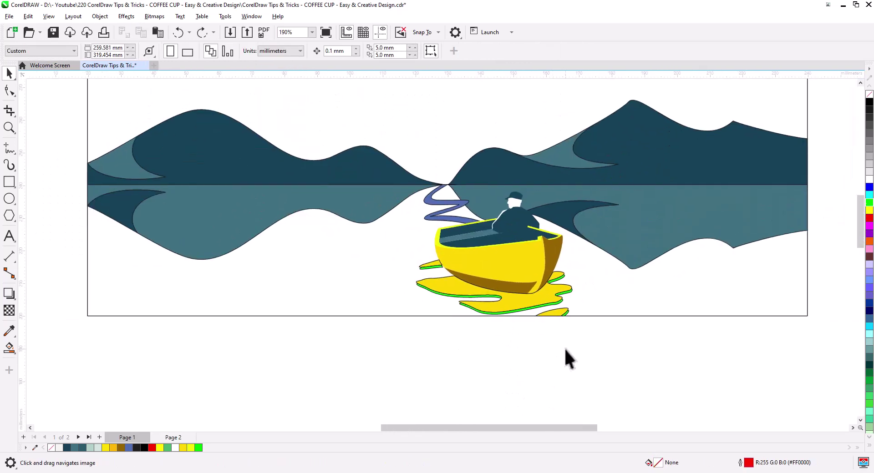
Step: Widen the blue winding river and reshape its nodes so its lower bend broadens toward the boat's bow
{"action": "left_click", "coordinate": [455, 220]}
{"action": "left_click_drag", "start_coordinate": [422, 230], "coordinate": [418, 233]}
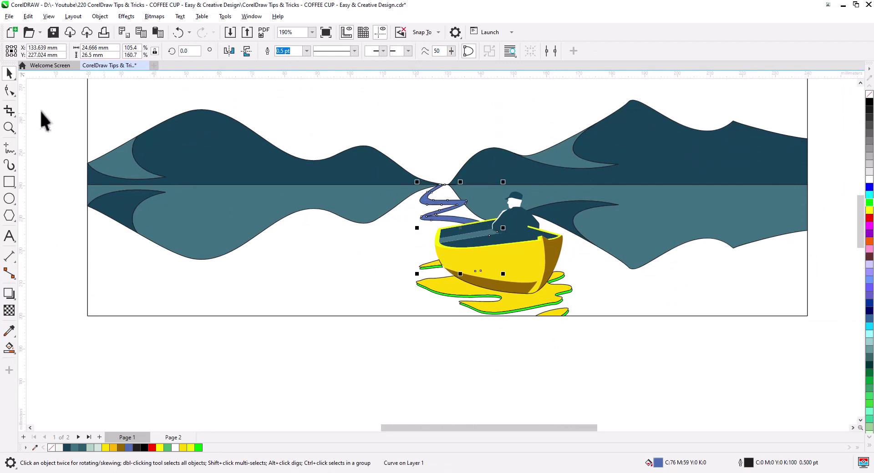
{"action": "left_click", "coordinate": [9, 91]}
{"action": "scroll", "coordinate": [442, 233], "scroll_direction": "up", "scroll_amount": 2}
{"action": "left_click", "coordinate": [388, 188]}
{"action": "left_click", "coordinate": [414, 198], "text": "shift"}
{"action": "left_click", "coordinate": [569, 240], "text": "shift"}
{"action": "left_click_drag", "start_coordinate": [569, 240], "coordinate": [530, 258]}
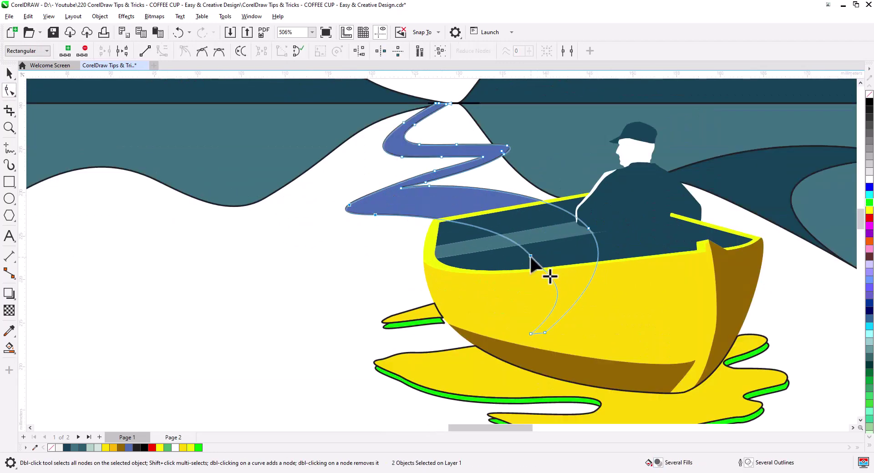
{"action": "left_click", "coordinate": [10, 73]}
{"action": "scroll", "coordinate": [322, 283], "scroll_direction": "down", "scroll_amount": 2}
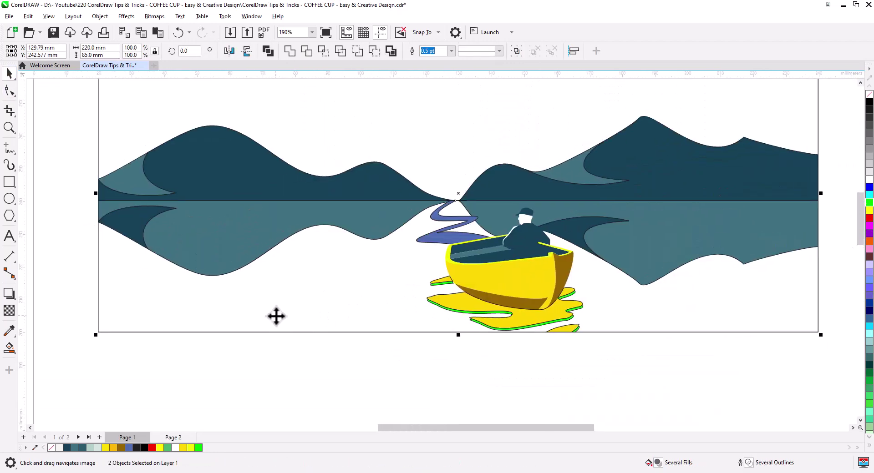
Step: Draw freehand double shoreline curves across both lower corners of the frame, plus a small closed loop above the left shore
{"action": "key", "text": "F5"}
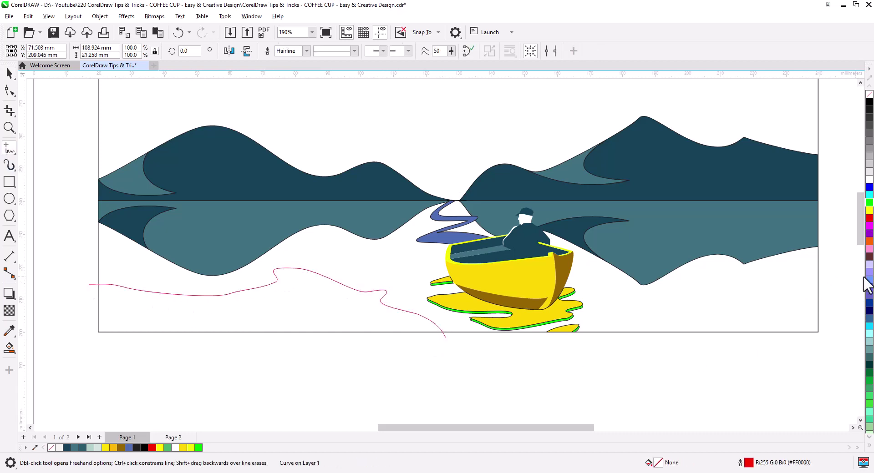
{"action": "mouse_move", "coordinate": [834, 286]}
{"action": "left_mouse_down"}
{"action": "mouse_move", "coordinate": [702, 297]}
{"action": "mouse_move", "coordinate": [589, 345]}
{"action": "left_mouse_up"}
{"action": "mouse_move", "coordinate": [253, 272]}
{"action": "left_mouse_down"}
{"action": "mouse_move", "coordinate": [260, 286]}
{"action": "mouse_move", "coordinate": [251, 274]}
{"action": "left_mouse_up"}
{"action": "mouse_move", "coordinate": [161, 292]}
{"action": "left_mouse_down"}
{"action": "mouse_move", "coordinate": [350, 289]}
{"action": "mouse_move", "coordinate": [437, 340]}
{"action": "left_mouse_up"}
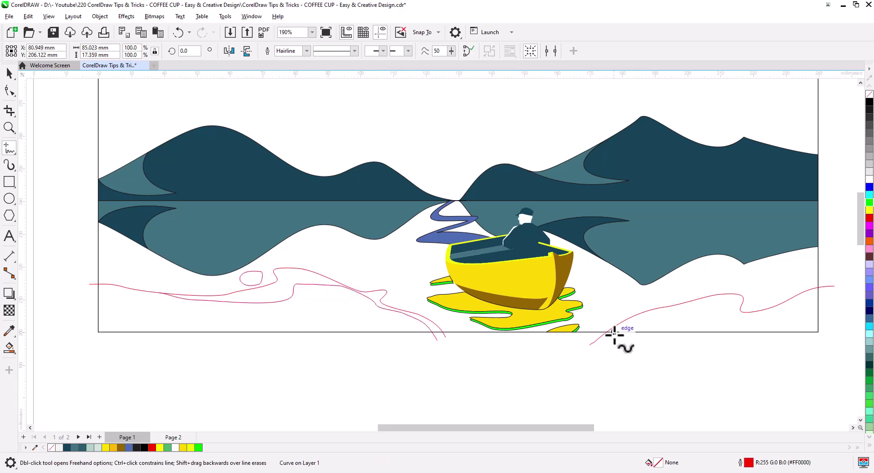
{"action": "mouse_move", "coordinate": [615, 337]}
{"action": "left_mouse_down"}
{"action": "mouse_move", "coordinate": [673, 314]}
{"action": "mouse_move", "coordinate": [742, 312]}
{"action": "left_mouse_up"}
Step: Smart Fill the open water between the mountain reflections and the shorelines, and color it pale gray-green
{"action": "left_click", "coordinate": [9, 347]}
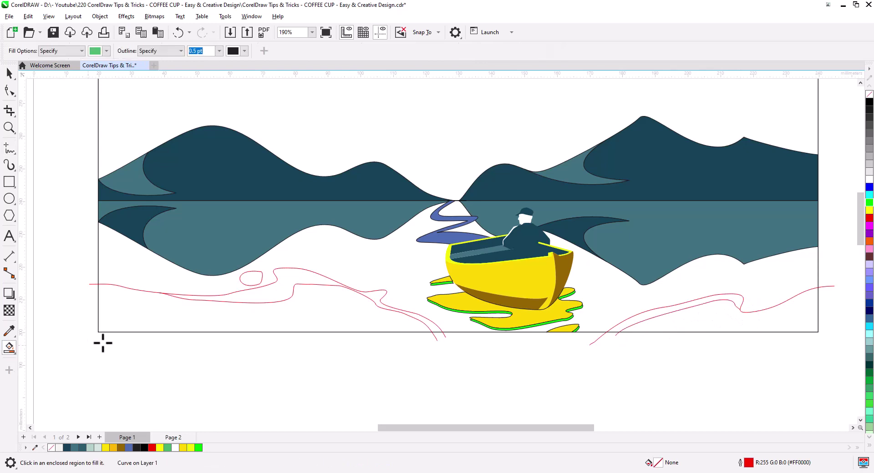
{"action": "left_click", "coordinate": [401, 264]}
{"action": "left_click", "coordinate": [9, 73]}
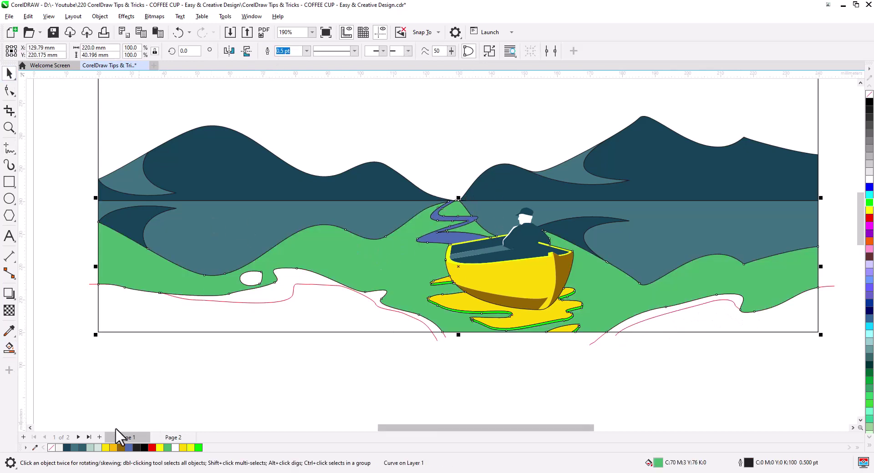
{"action": "left_click", "coordinate": [89, 448]}
Step: Smart Fill both shoreline bands and the small loop, and color them a lighter pale green
{"action": "left_click", "coordinate": [9, 348]}
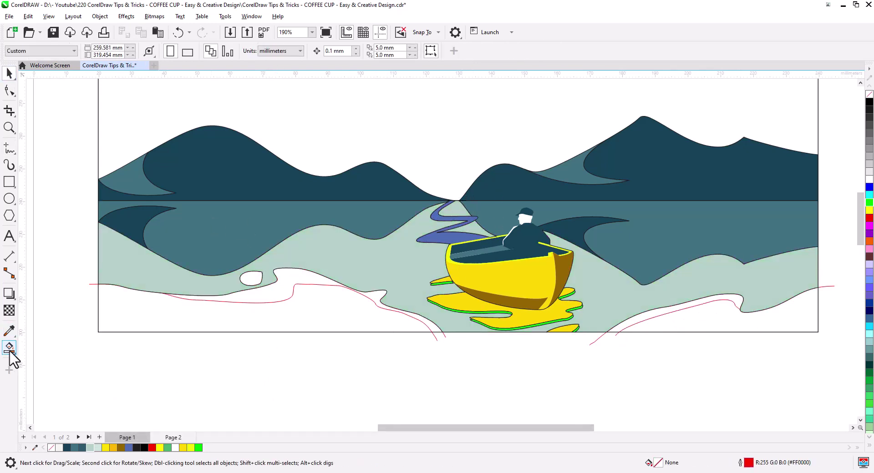
{"action": "left_click", "coordinate": [387, 322]}
{"action": "left_click", "coordinate": [639, 319]}
{"action": "left_click", "coordinate": [9, 73]}
{"action": "left_click", "coordinate": [269, 293], "text": "shift"}
{"action": "left_click", "coordinate": [253, 280], "text": "shift"}
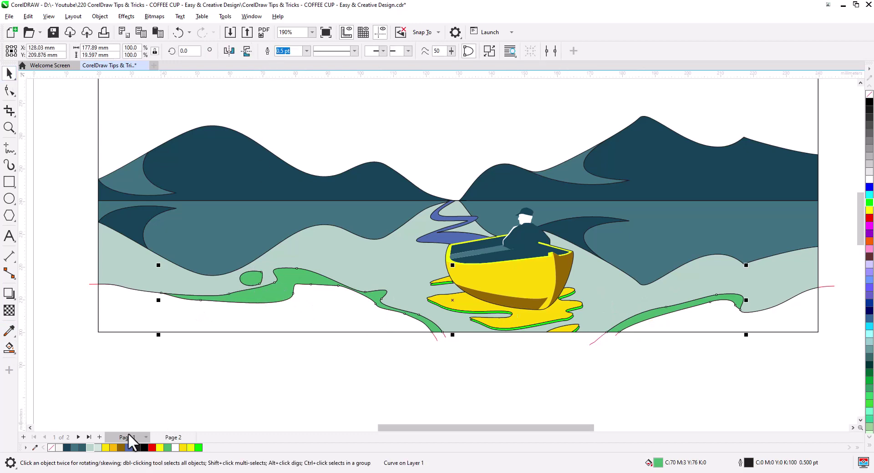
{"action": "left_click", "coordinate": [97, 448]}
{"action": "left_click", "coordinate": [298, 388]}
Step: Smart Fill the two lower corner banks and color them off-white
{"action": "left_click", "coordinate": [9, 348]}
{"action": "left_click", "coordinate": [272, 322]}
{"action": "left_click", "coordinate": [711, 320]}
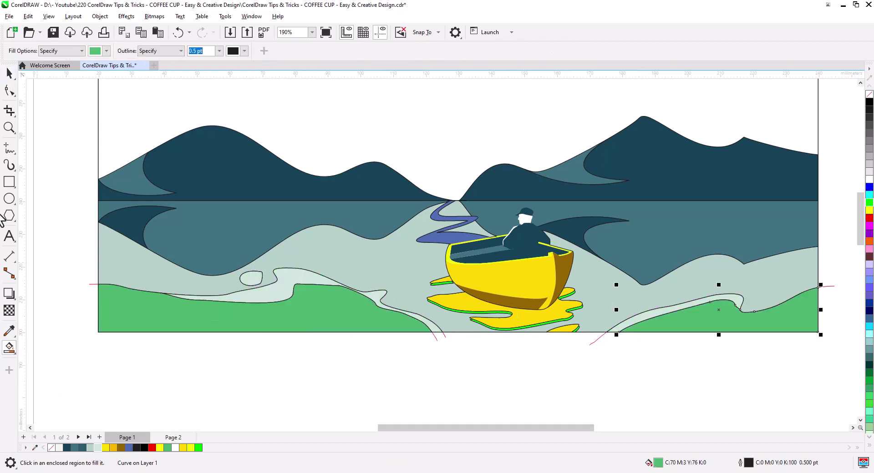
{"action": "left_click", "coordinate": [9, 73]}
{"action": "left_click", "coordinate": [137, 319], "text": "shift"}
{"action": "left_click", "coordinate": [59, 448]}
{"action": "left_click", "coordinate": [291, 378]}
Step: Change the winding river's fill to white
{"action": "left_click", "coordinate": [444, 238]}
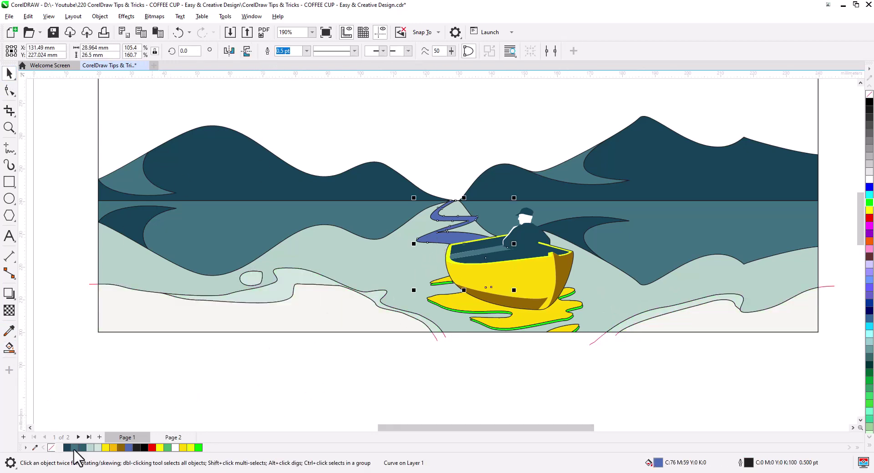
{"action": "left_click", "coordinate": [175, 448]}
{"action": "left_click", "coordinate": [410, 353]}
Step: Smart Fill the sky above the mountains with off-white and delete the leftover red freehand shoreline curves
{"action": "scroll", "coordinate": [415, 353], "scroll_direction": "down", "scroll_amount": 2}
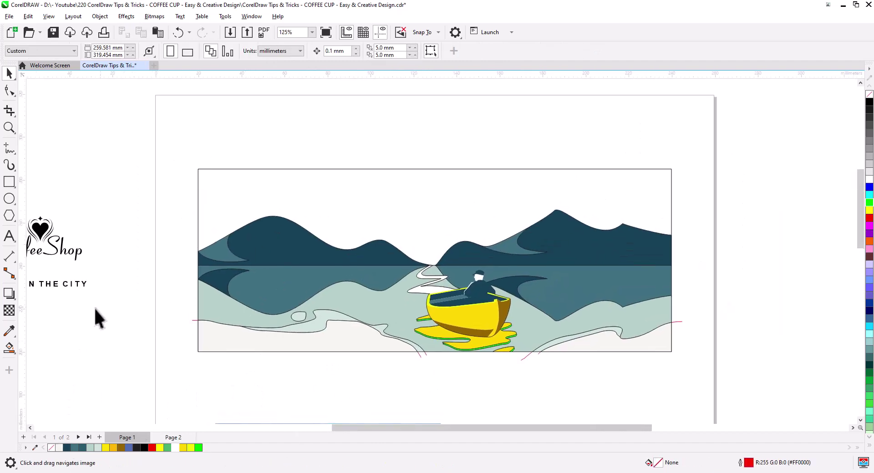
{"action": "left_click", "coordinate": [9, 348]}
{"action": "left_click", "coordinate": [234, 216]}
{"action": "left_click", "coordinate": [10, 73]}
{"action": "left_click", "coordinate": [59, 447]}
{"action": "left_click", "coordinate": [318, 386]}
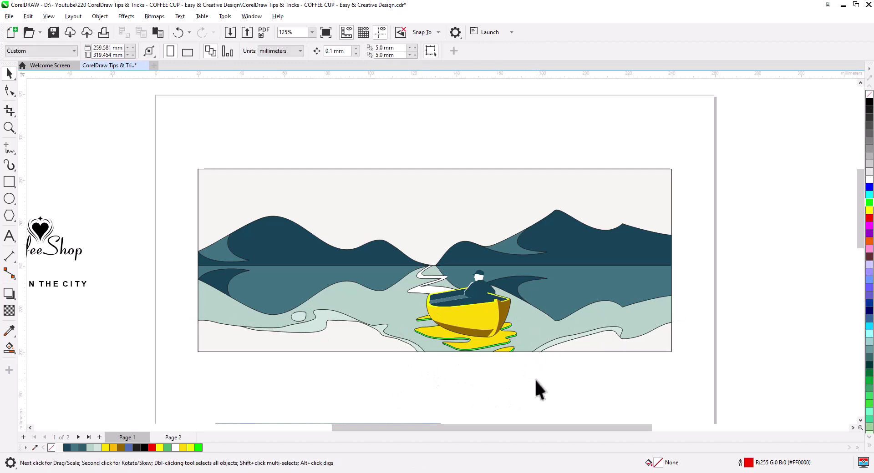
{"action": "left_click", "coordinate": [298, 317]}
{"action": "left_click", "coordinate": [319, 399]}
Step: Remove the outlines from all objects in the landscape artwork
{"action": "scroll", "coordinate": [428, 320], "scroll_direction": "up", "scroll_amount": 2}
{"action": "scroll", "coordinate": [546, 335], "scroll_direction": "down", "scroll_amount": 3}
{"action": "left_click_drag", "start_coordinate": [729, 385], "coordinate": [264, 178]}
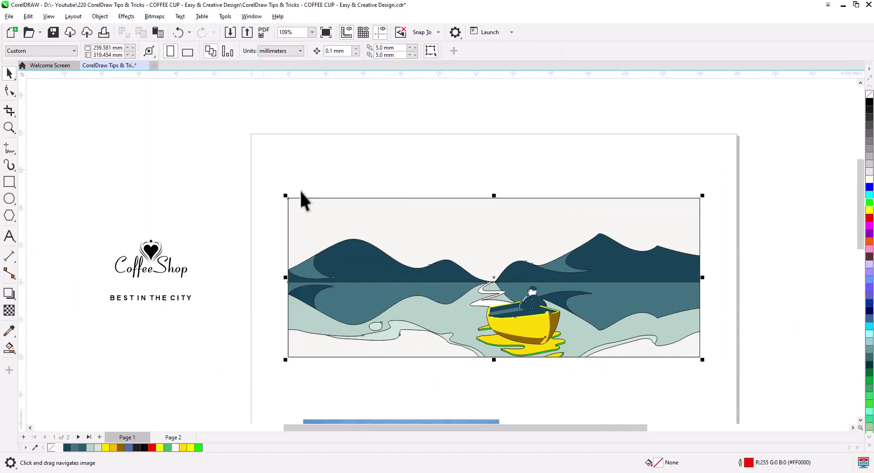
{"action": "right_click", "coordinate": [870, 96]}
{"action": "left_click", "coordinate": [560, 369]}
Step: Recolor the green slivers around the boat's reflection white
{"action": "scroll", "coordinate": [564, 370], "scroll_direction": "up", "scroll_amount": 1}
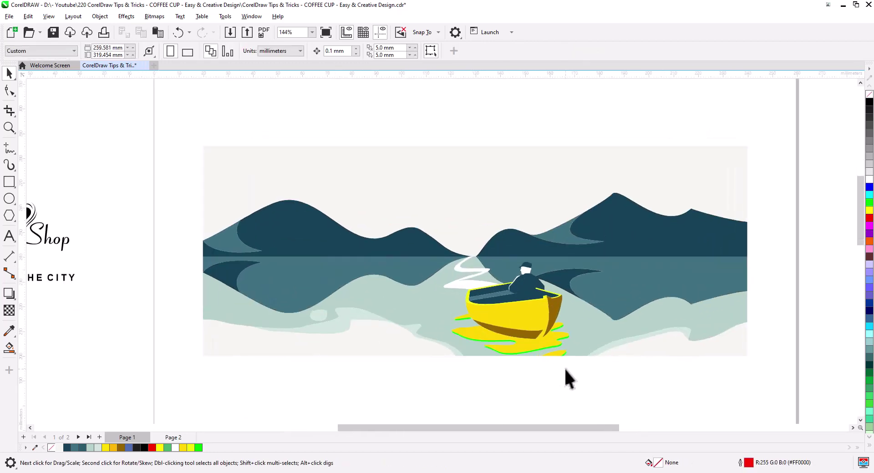
{"action": "scroll", "coordinate": [446, 300], "scroll_direction": "down", "scroll_amount": 1}
{"action": "left_click_drag", "start_coordinate": [440, 305], "coordinate": [452, 279]}
{"action": "scroll", "coordinate": [532, 321], "scroll_direction": "up", "scroll_amount": 3}
{"action": "left_click", "coordinate": [537, 314]}
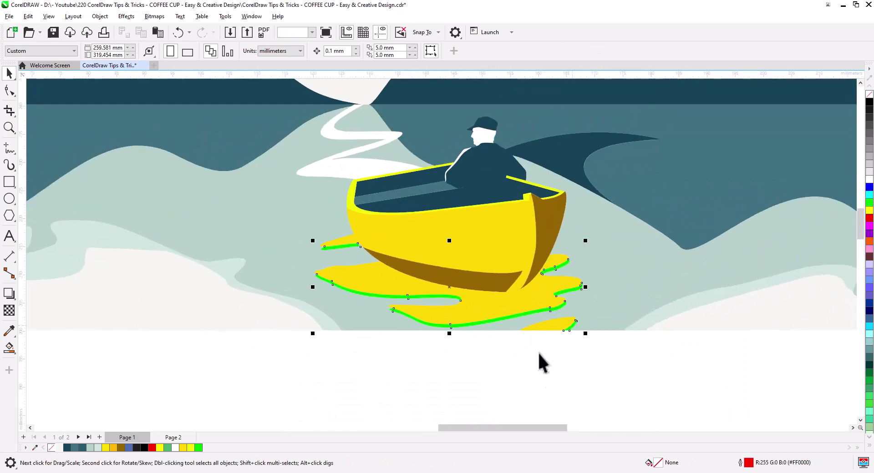
{"action": "left_click", "coordinate": [868, 181]}
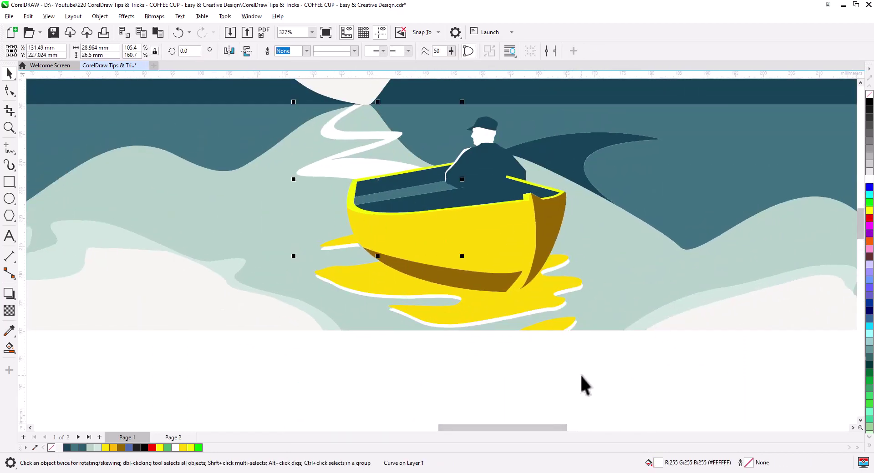
{"action": "left_click", "coordinate": [518, 367]}
{"action": "left_click", "coordinate": [346, 327]}
{"action": "left_click", "coordinate": [429, 375]}
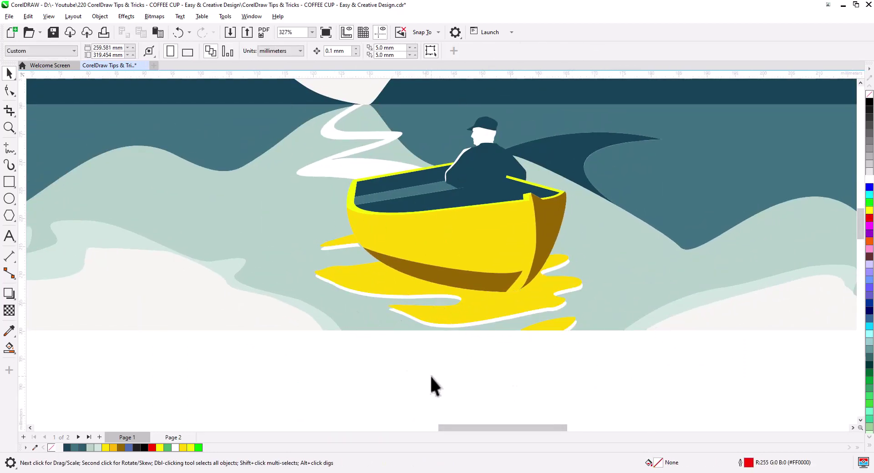
Step: Move the CoffeeShop logo and the BEST IN THE CITY text together onto the artwork, above the boat and fisherman
{"action": "scroll", "coordinate": [461, 378], "scroll_direction": "down", "scroll_amount": 2}
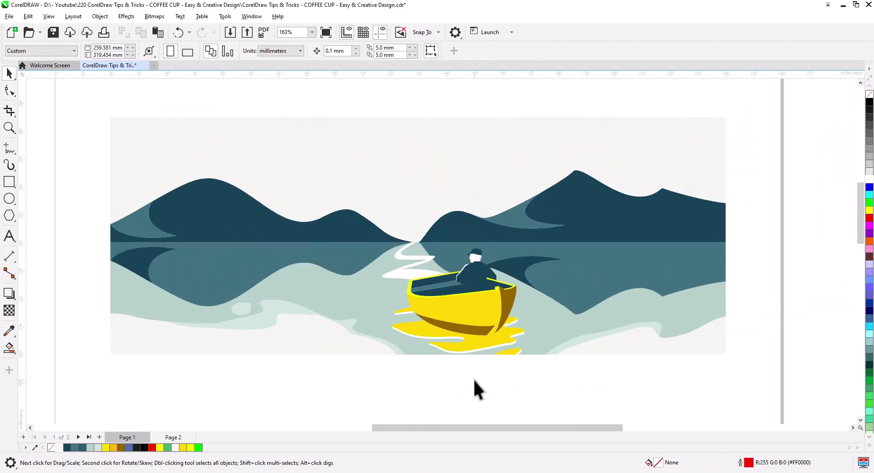
{"action": "left_click_drag", "start_coordinate": [475, 380], "coordinate": [433, 362]}
{"action": "scroll", "coordinate": [484, 347], "scroll_direction": "down", "scroll_amount": 1}
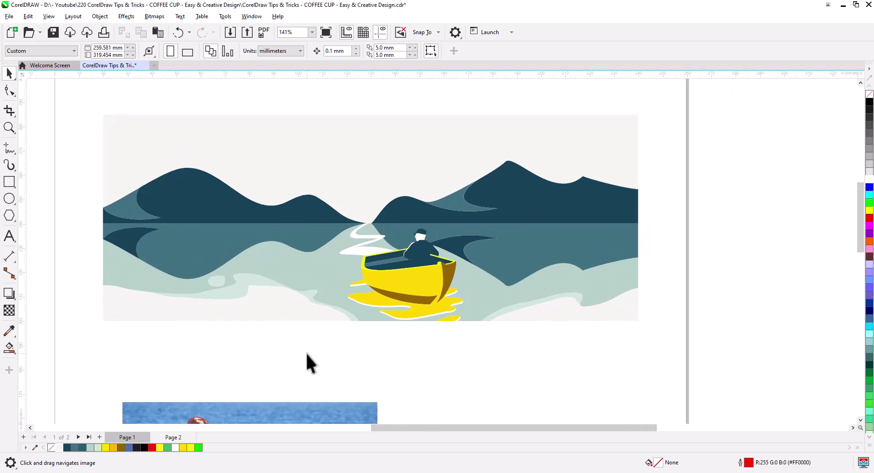
{"action": "scroll", "coordinate": [314, 355], "scroll_direction": "down", "scroll_amount": 2}
{"action": "left_click_drag", "start_coordinate": [321, 357], "coordinate": [345, 353]}
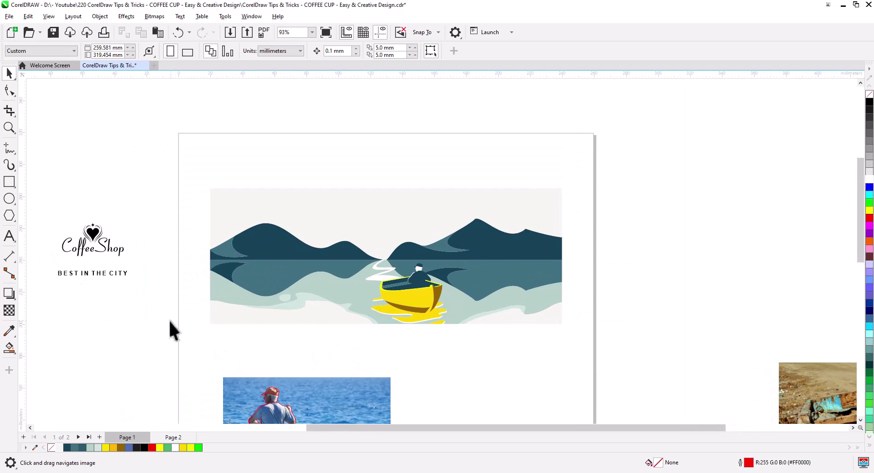
{"action": "left_click_drag", "start_coordinate": [139, 287], "coordinate": [140, 288]}
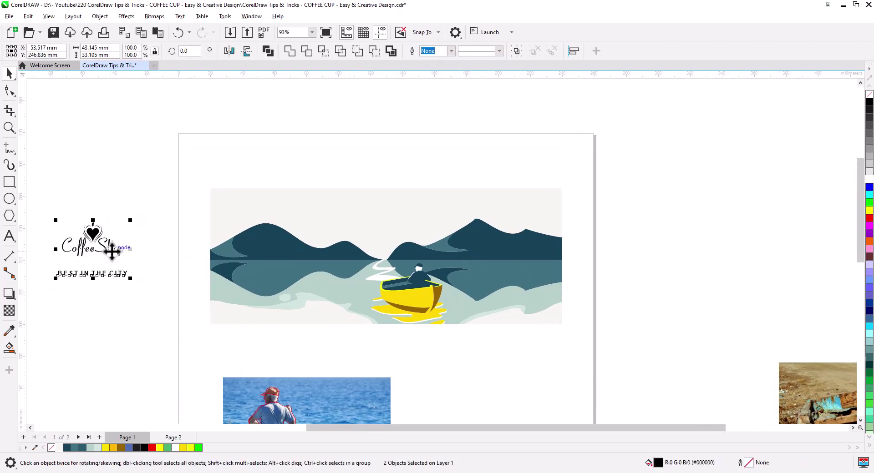
{"action": "left_click_drag", "start_coordinate": [112, 252], "coordinate": [412, 233]}
{"action": "scroll", "coordinate": [412, 233], "scroll_direction": "up", "scroll_amount": 4}
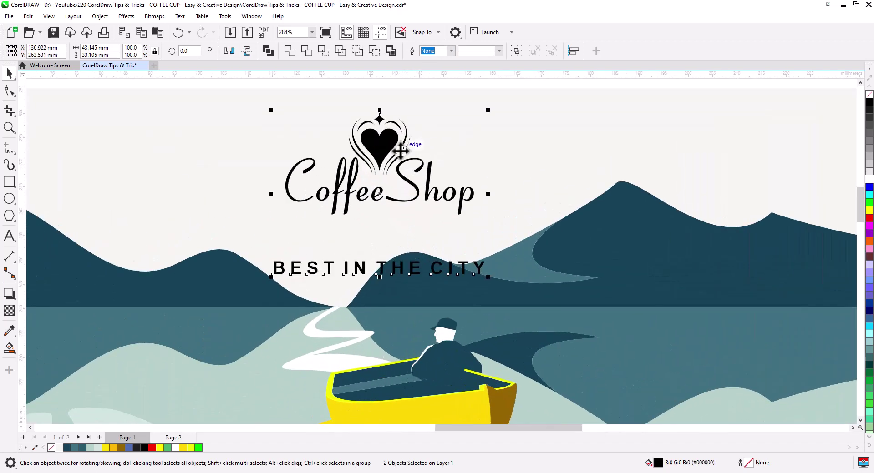
{"action": "scroll", "coordinate": [400, 151], "scroll_direction": "down", "scroll_amount": 2}
{"action": "left_click", "coordinate": [404, 94]}
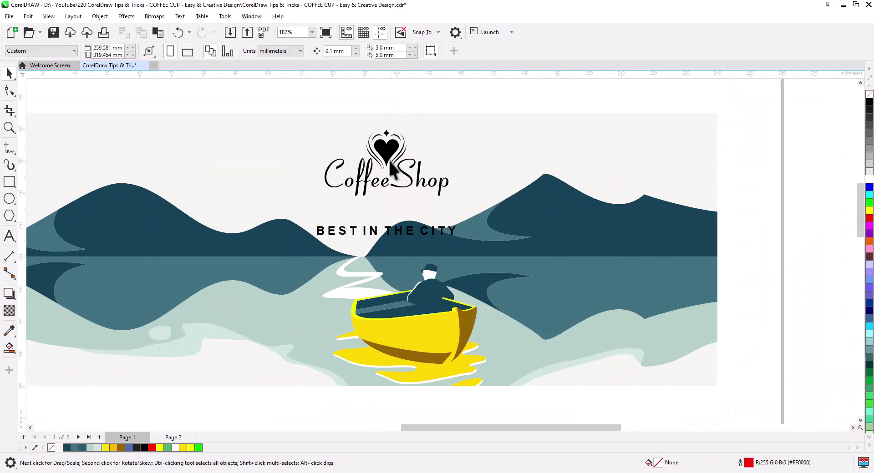
Step: Center the CoffeeShop logo horizontally on the landscape artwork by aligning it with the sky background
{"action": "left_click", "coordinate": [390, 157]}
{"action": "left_click", "coordinate": [461, 155], "text": "shift"}
{"action": "key", "text": "c"}
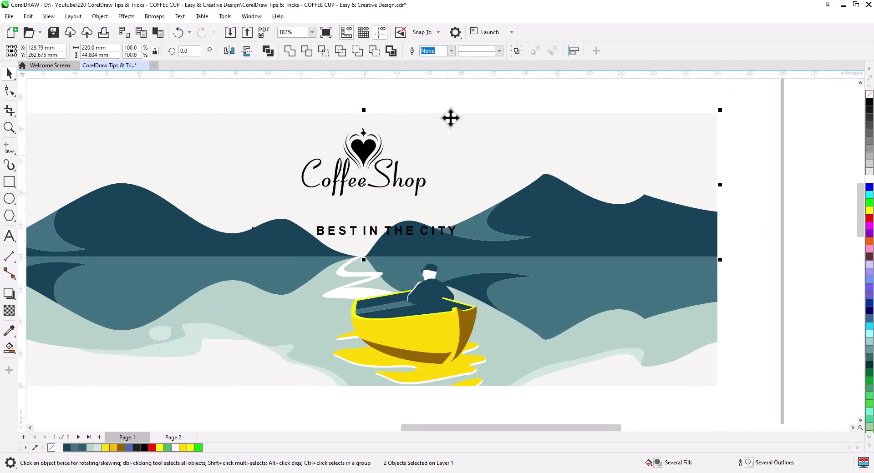
{"action": "left_click", "coordinate": [448, 104]}
Step: Lower the CoffeeShop logo slightly and place the BEST IN THE CITY text centered directly beneath it
{"action": "left_click_drag", "start_coordinate": [412, 183], "coordinate": [412, 188]}
{"action": "left_click_drag", "start_coordinate": [401, 233], "coordinate": [384, 170]}
{"action": "left_click", "coordinate": [389, 186], "text": "shift"}
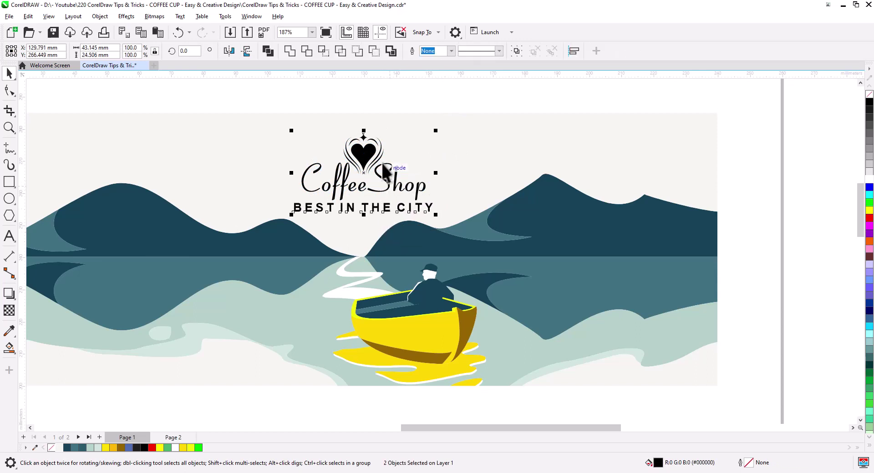
{"action": "left_click", "coordinate": [395, 102]}
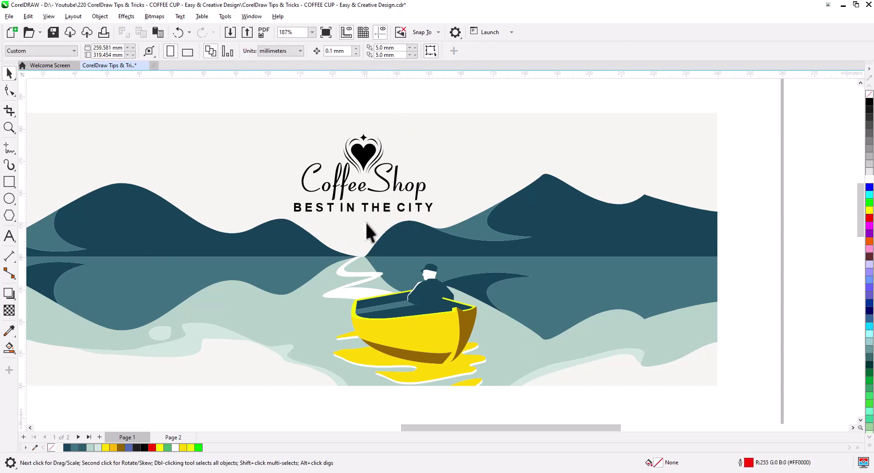
Step: Fill the BEST IN THE CITY text and CoffeeShop logo with dark blue #154257 and scale both down slightly around their shared center
{"action": "left_click", "coordinate": [350, 209]}
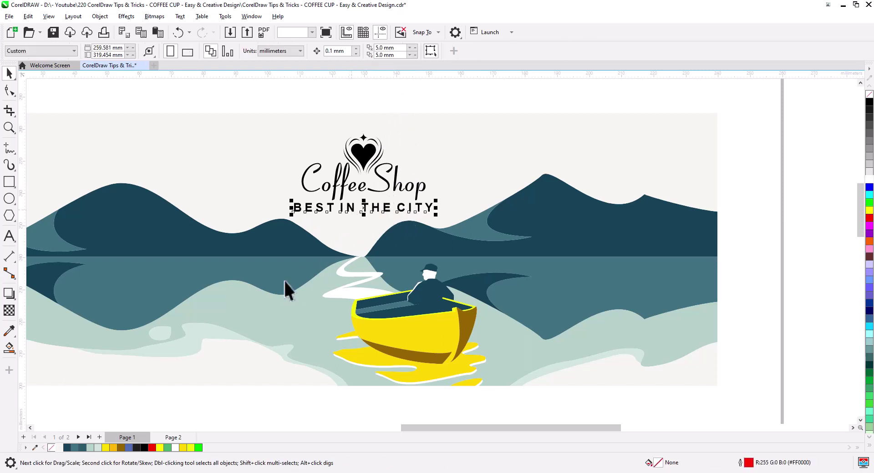
{"action": "left_click", "coordinate": [66, 448]}
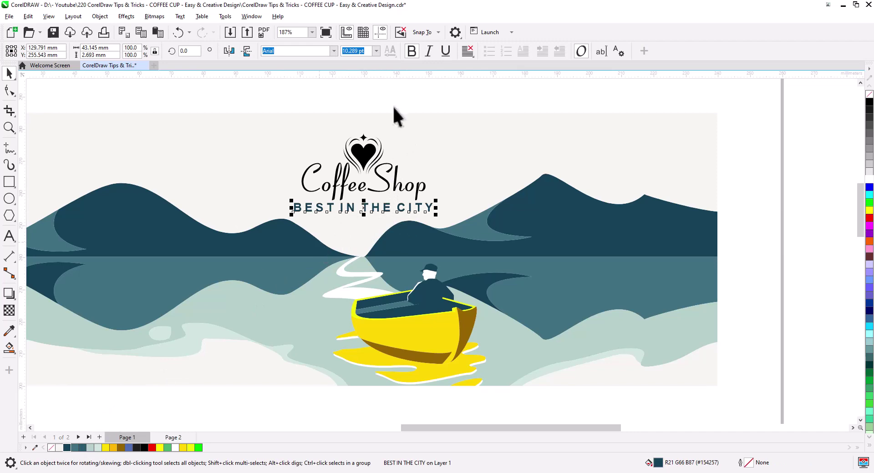
{"action": "left_click", "coordinate": [367, 155]}
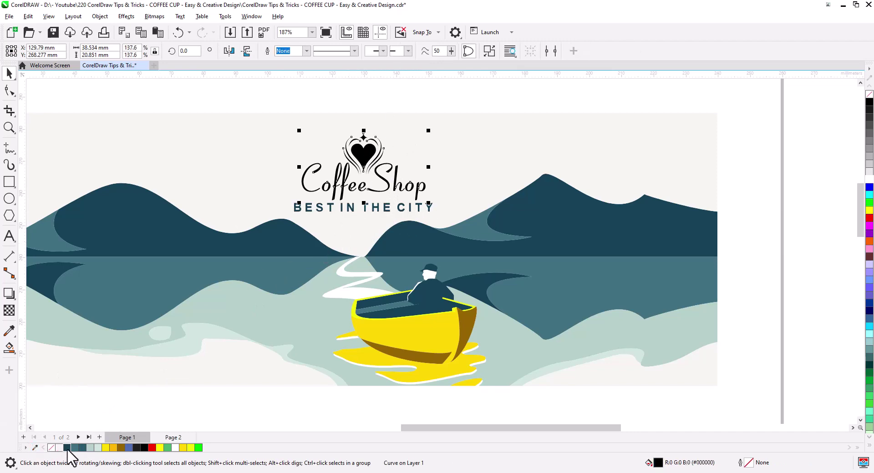
{"action": "left_click", "coordinate": [67, 449]}
{"action": "left_click", "coordinate": [337, 138]}
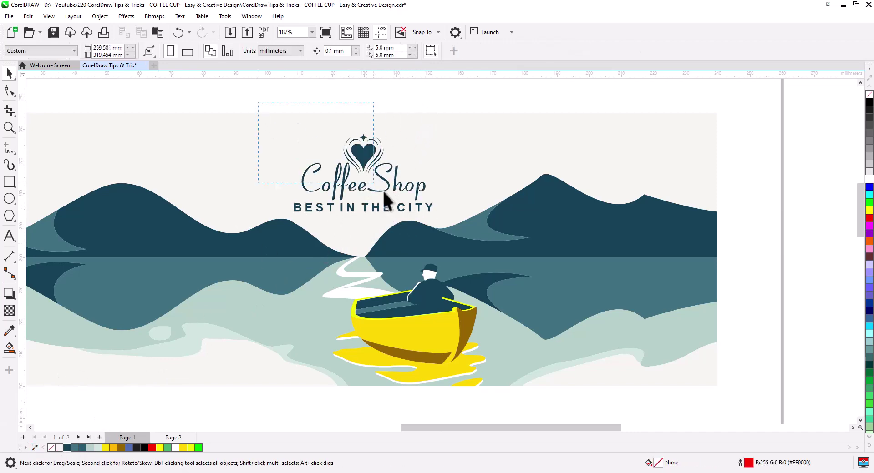
{"action": "left_click_drag", "start_coordinate": [437, 217], "coordinate": [420, 213]}
{"action": "left_click", "coordinate": [367, 130]}
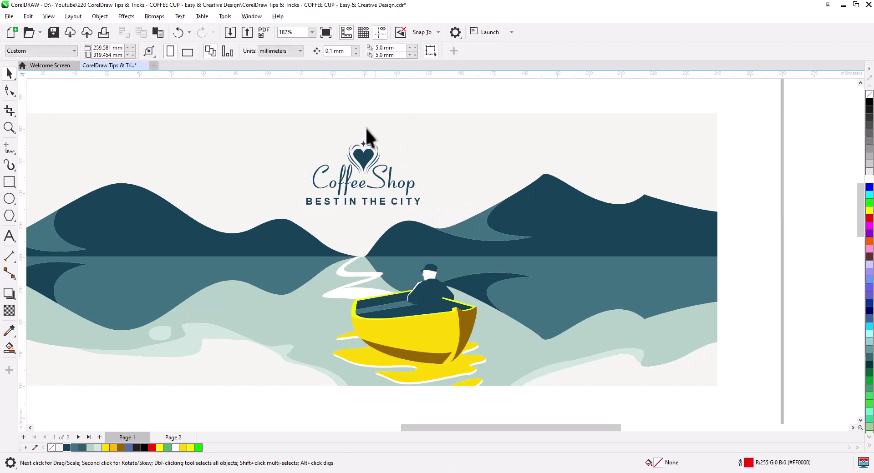
Step: Move the fisherman reference photo off the page, above the red boat photo
{"action": "scroll", "coordinate": [392, 208], "scroll_direction": "down", "scroll_amount": 2}
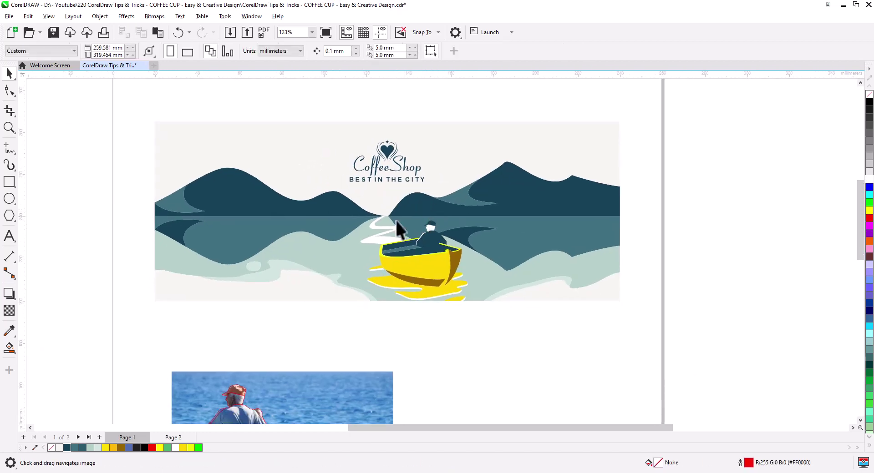
{"action": "scroll", "coordinate": [423, 300], "scroll_direction": "down", "scroll_amount": 5}
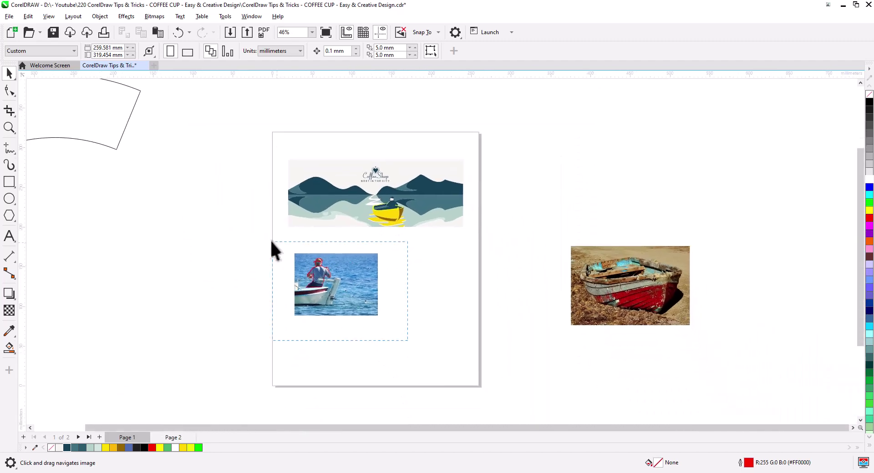
{"action": "left_click_drag", "start_coordinate": [272, 242], "coordinate": [271, 241]}
{"action": "left_click_drag", "start_coordinate": [357, 296], "coordinate": [676, 188]}
{"action": "left_click", "coordinate": [135, 177]}
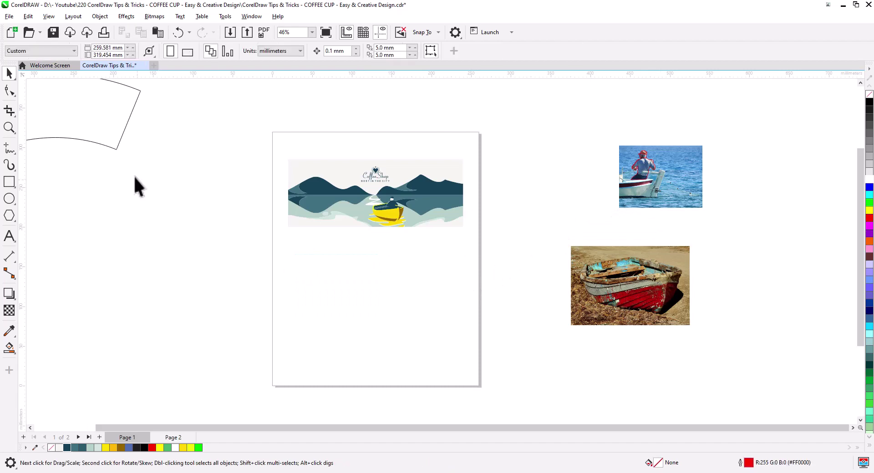
Step: Move the fan-shaped cup outline onto the page below the artwork and place a copy of the whole artwork over it
{"action": "left_click_drag", "start_coordinate": [99, 124], "coordinate": [423, 329]}
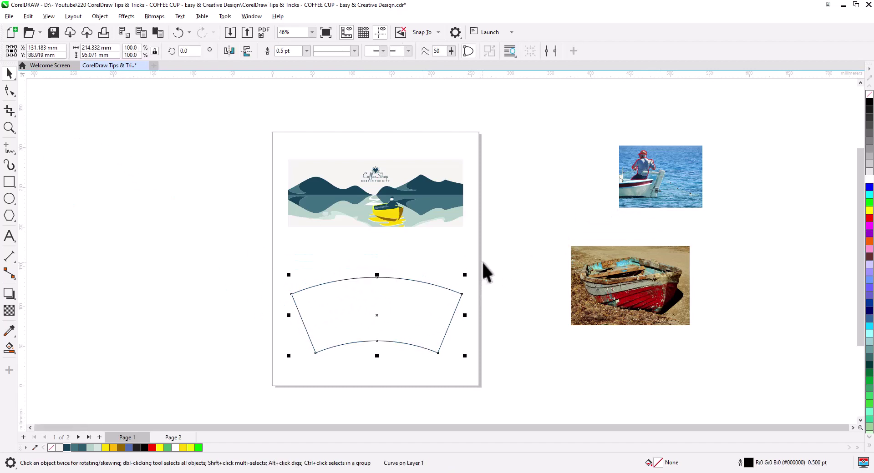
{"action": "left_click_drag", "start_coordinate": [484, 260], "coordinate": [258, 134]}
{"action": "left_click_drag", "start_coordinate": [344, 186], "coordinate": [344, 292]}
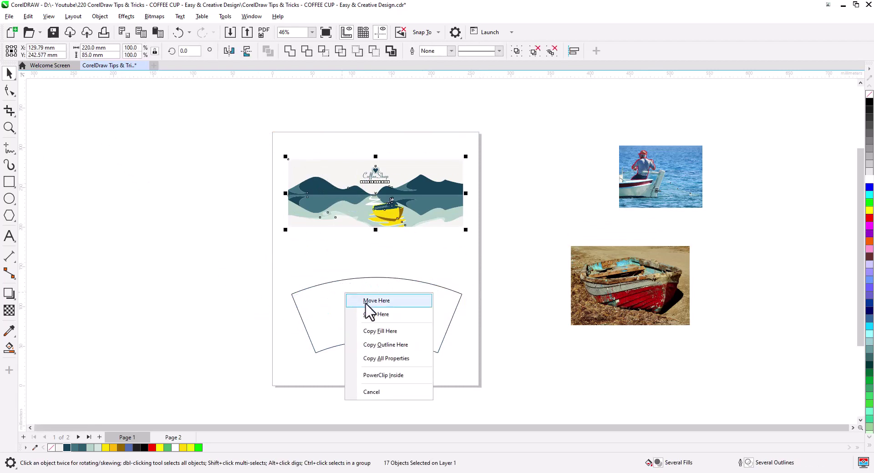
{"action": "left_click", "coordinate": [379, 315]}
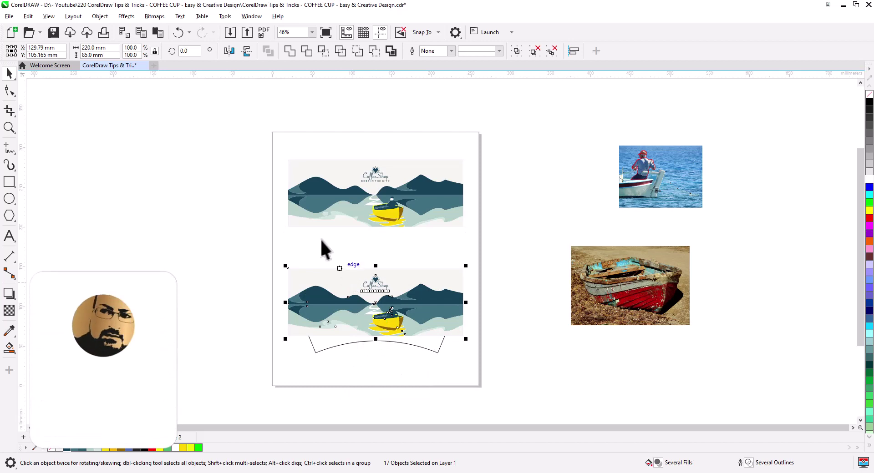
Step: Try to convert the copied artwork to a bitmap, and undo the conversion
{"action": "left_click", "coordinate": [165, 20]}
{"action": "left_click", "coordinate": [175, 32]}
{"action": "left_click", "coordinate": [445, 291]}
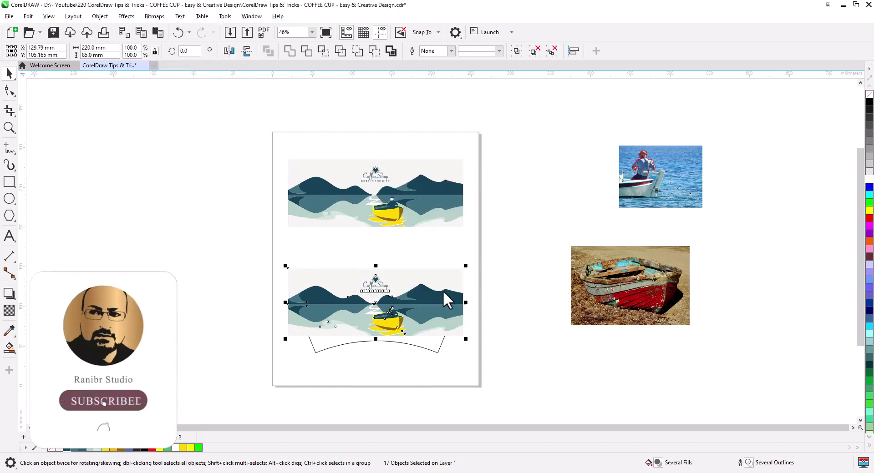
{"action": "key", "text": "ctrl+z"}
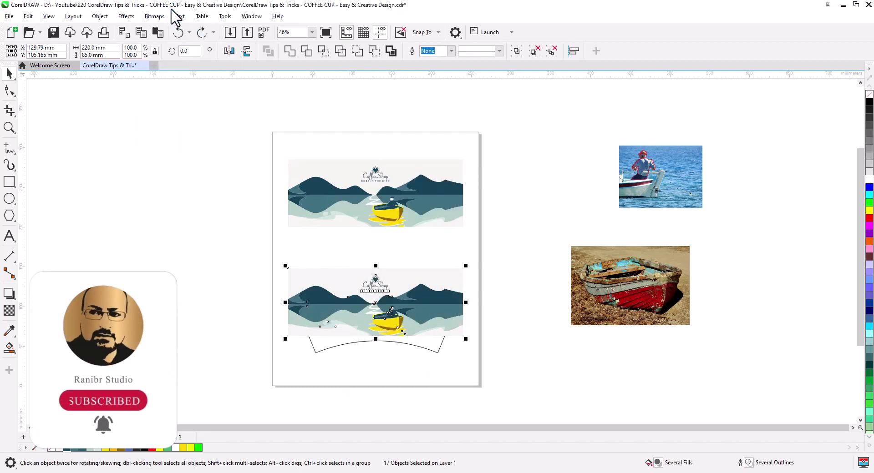
Step: Convert the copied artwork to a 300 dpi bitmap in RGB Color (24-bit) mode with a transparent background
{"action": "left_click", "coordinate": [157, 17]}
{"action": "left_click", "coordinate": [169, 34]}
{"action": "left_click", "coordinate": [429, 214]}
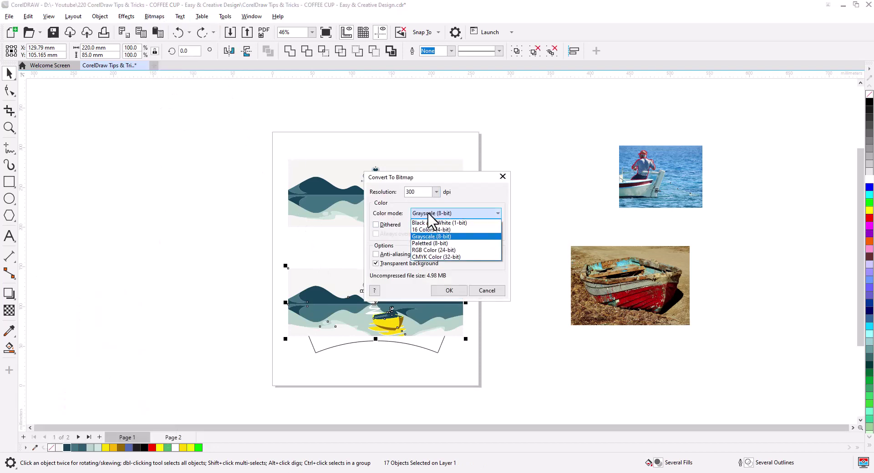
{"action": "left_click", "coordinate": [433, 250]}
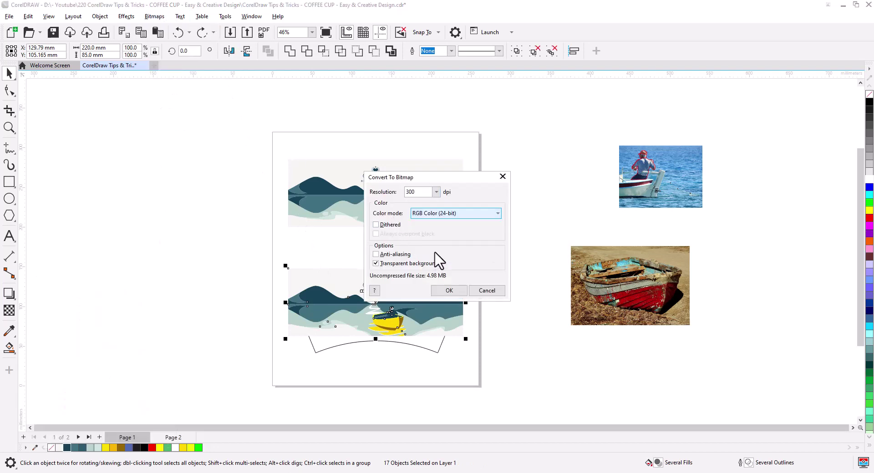
{"action": "left_click", "coordinate": [448, 291]}
Step: Apply an Envelope to the bitmap, delete its mid-side nodes and convert the remaining sides to straight lines
{"action": "scroll", "coordinate": [406, 336], "scroll_direction": "up", "scroll_amount": 3}
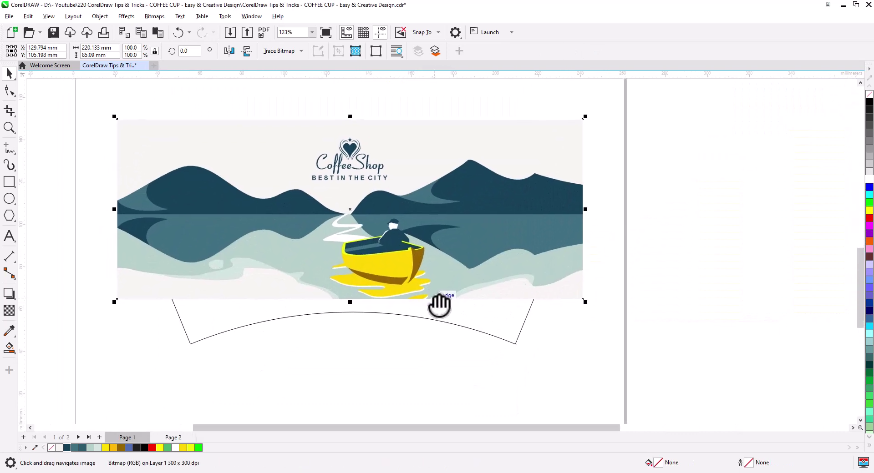
{"action": "left_click", "coordinate": [12, 301]}
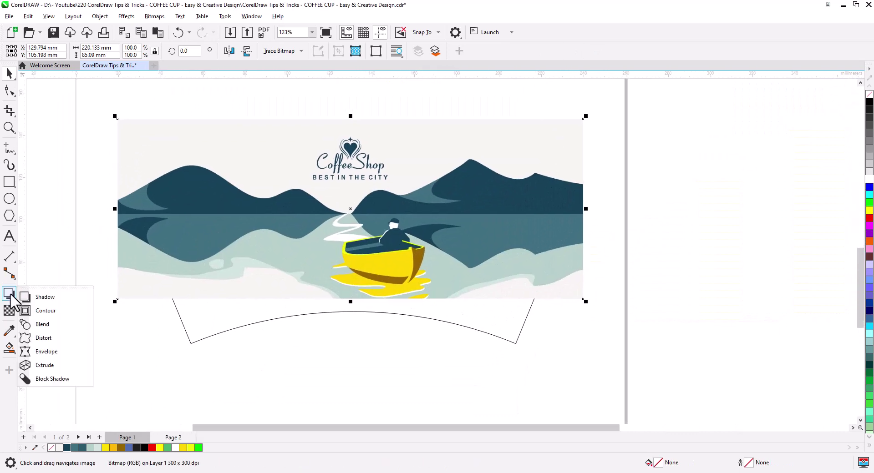
{"action": "left_click", "coordinate": [54, 352]}
{"action": "left_click", "coordinate": [8, 91]}
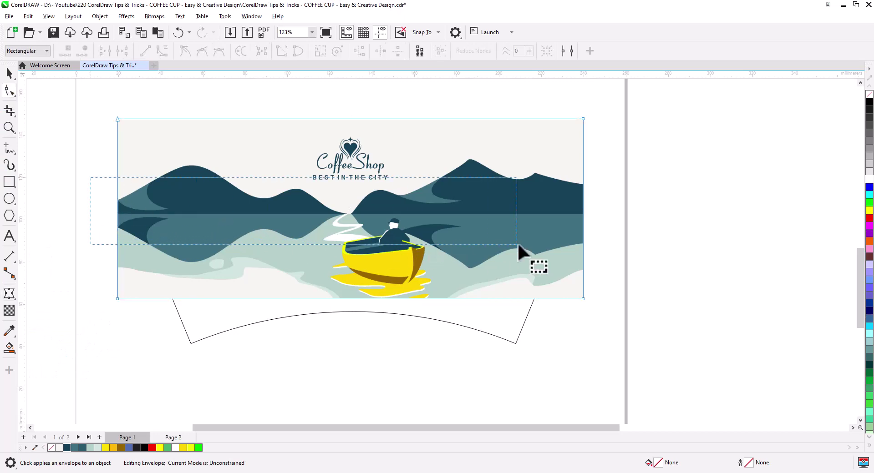
{"action": "left_click", "coordinate": [11, 294]}
{"action": "left_click_drag", "start_coordinate": [94, 187], "coordinate": [638, 235]}
{"action": "left_click_drag", "start_coordinate": [328, 99], "coordinate": [391, 329]}
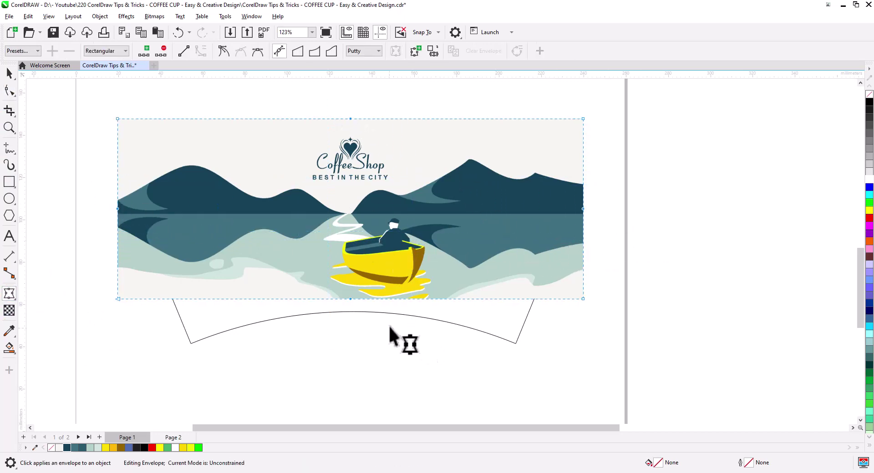
{"action": "left_click_drag", "start_coordinate": [104, 105], "coordinate": [623, 343]}
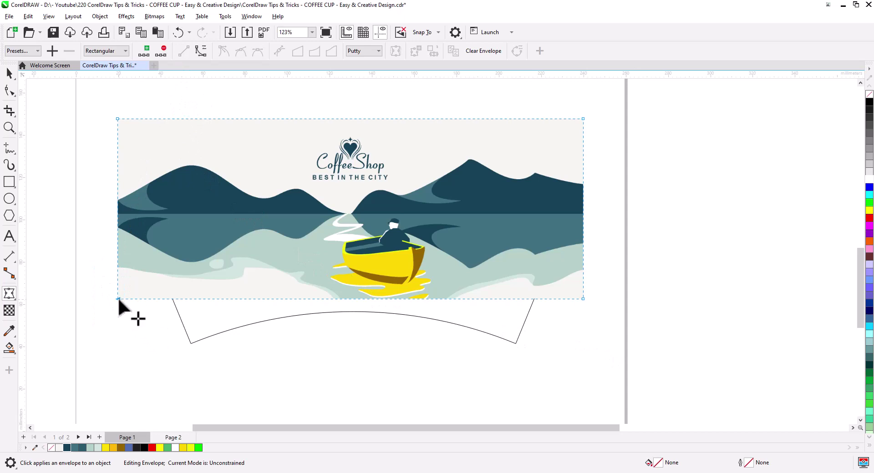
Step: Snap the four corner nodes of the bitmap's envelope to the matching corners of the fan-shaped cup outline
{"action": "left_click_drag", "start_coordinate": [119, 300], "coordinate": [190, 344]}
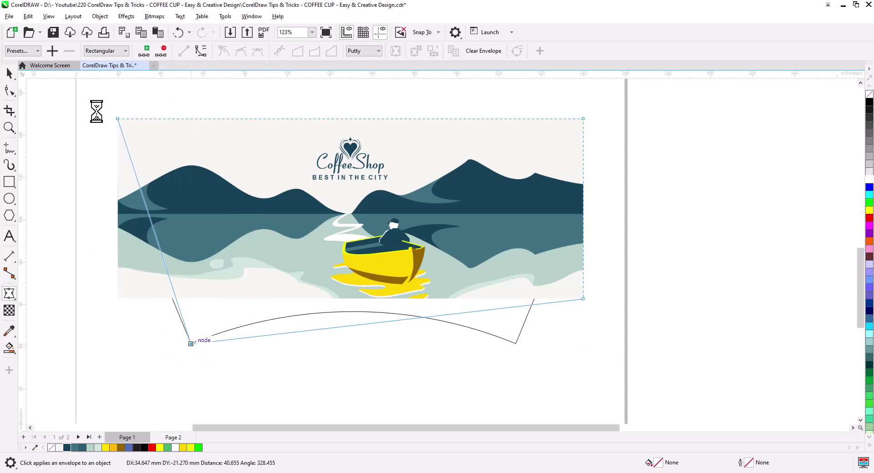
{"action": "left_click_drag", "start_coordinate": [118, 118], "coordinate": [129, 185]}
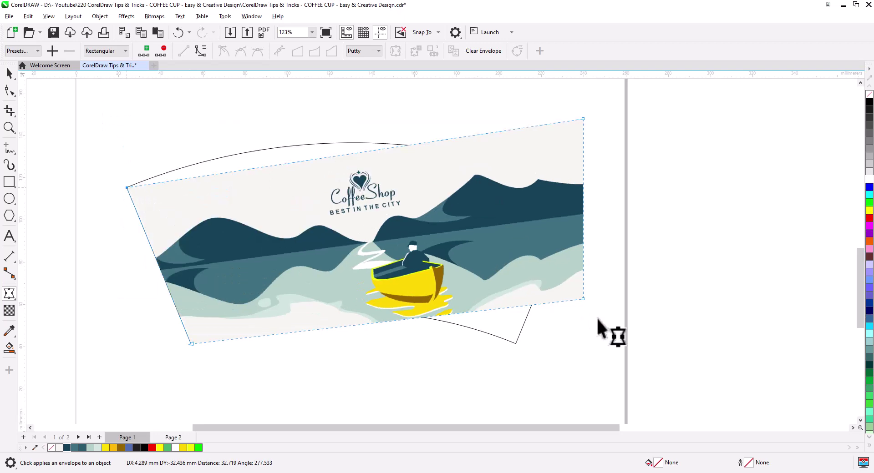
{"action": "left_click_drag", "start_coordinate": [582, 298], "coordinate": [517, 343]}
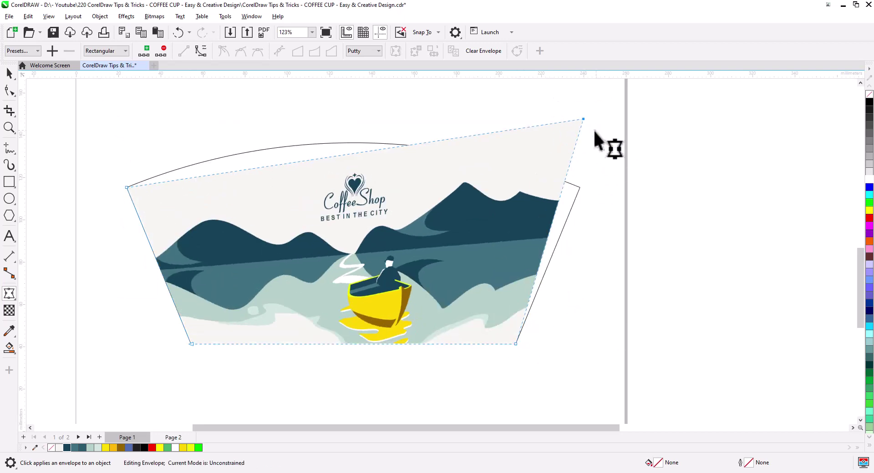
{"action": "left_click_drag", "start_coordinate": [583, 119], "coordinate": [581, 188]}
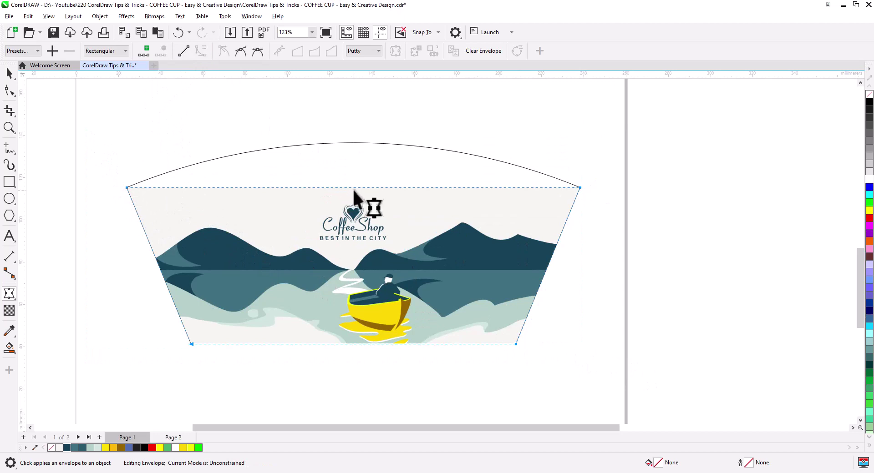
Step: Bend the envelope's upper and lower edges to follow the arcs of the cup outline, and leave envelope editing
{"action": "left_click_drag", "start_coordinate": [352, 187], "coordinate": [351, 143]}
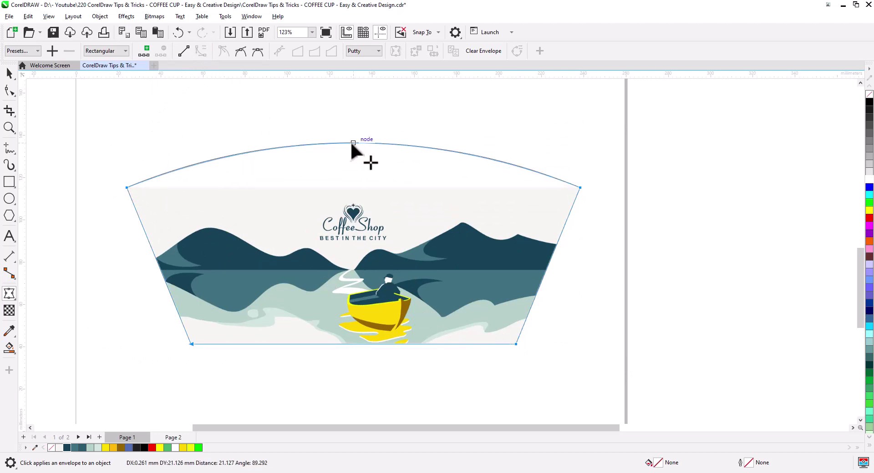
{"action": "left_click_drag", "start_coordinate": [353, 341], "coordinate": [352, 309]}
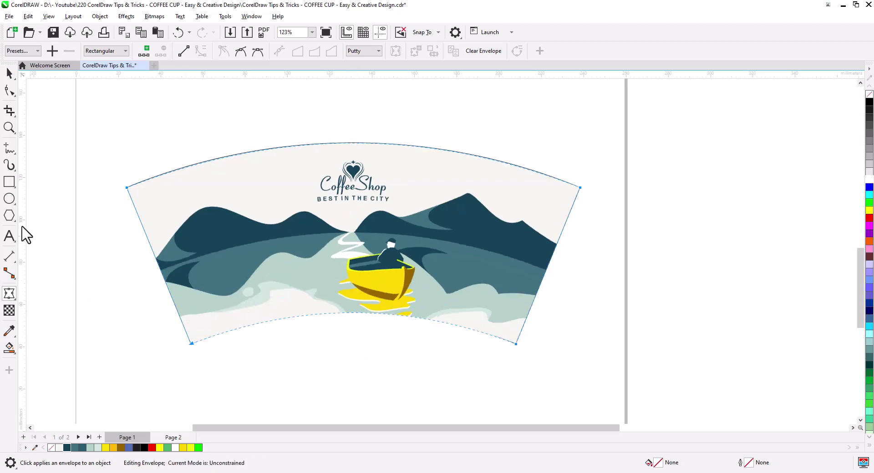
{"action": "left_click", "coordinate": [6, 76]}
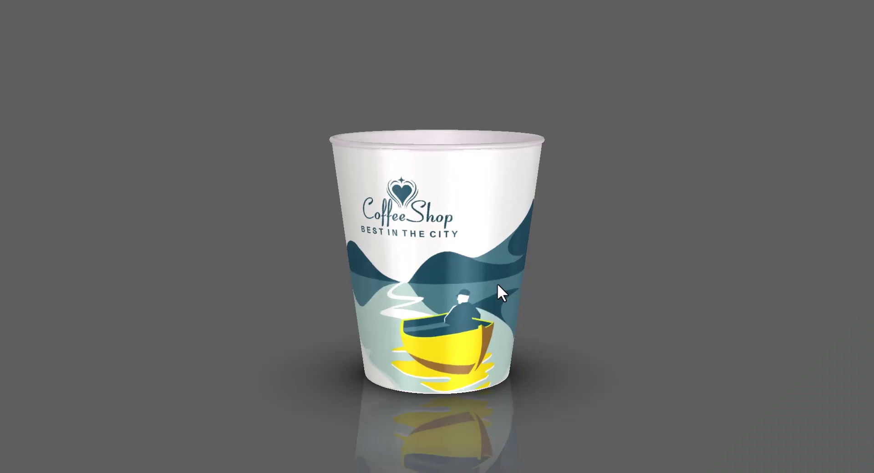
Step: Rotate the 3D coffee cup preview to examine the wrapped artwork and the seam where its ends meet
{"action": "left_click_drag", "start_coordinate": [470, 288], "coordinate": [548, 279]}
{"action": "left_click_drag", "start_coordinate": [420, 278], "coordinate": [504, 279]}
{"action": "left_click_drag", "start_coordinate": [444, 277], "coordinate": [627, 273]}
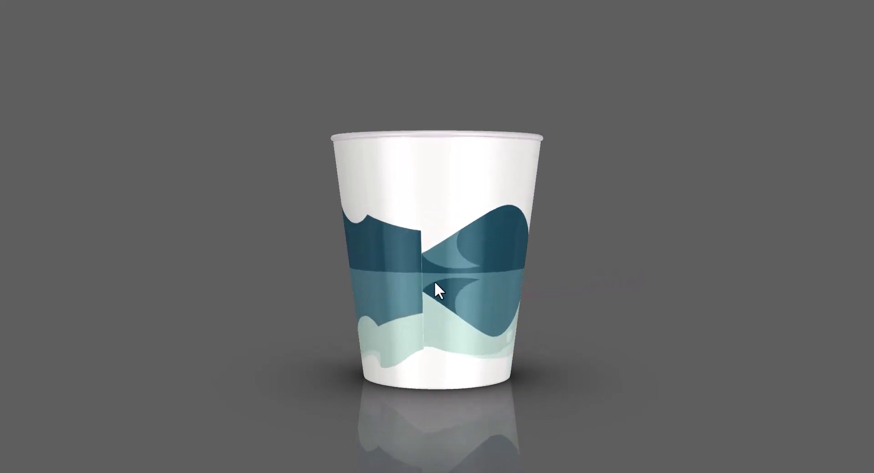
{"action": "left_click_drag", "start_coordinate": [433, 283], "coordinate": [408, 282]}
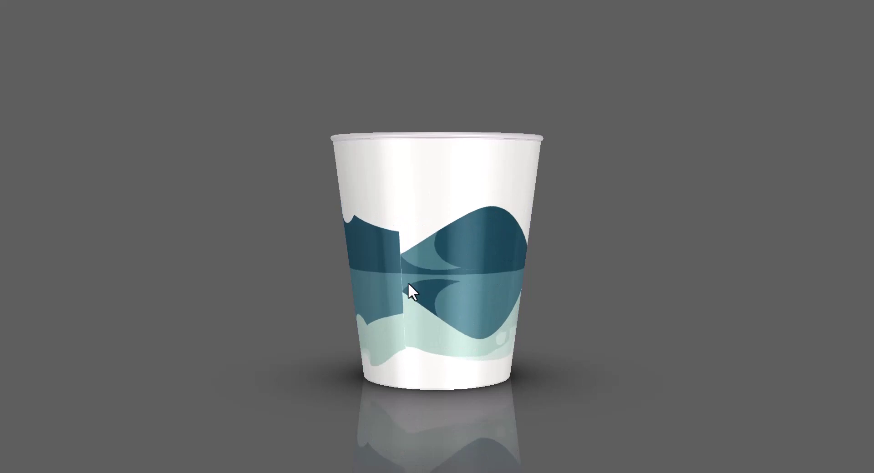
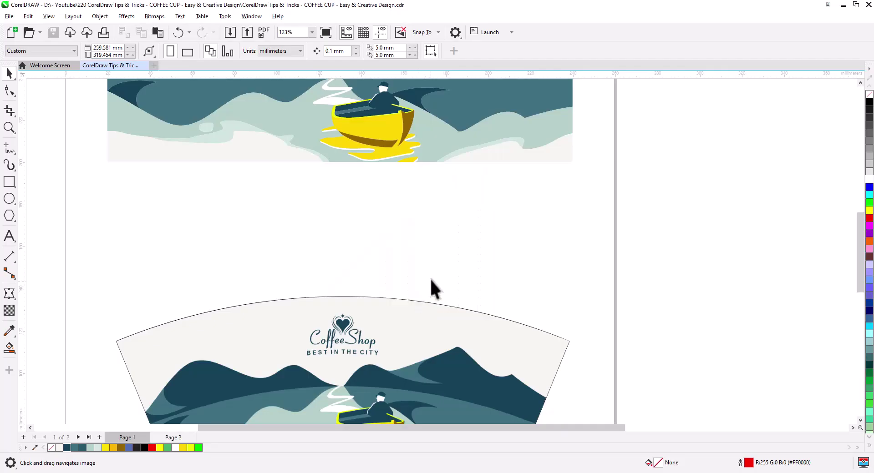
{"action": "scroll", "coordinate": [432, 288], "scroll_direction": "up", "scroll_amount": 3}
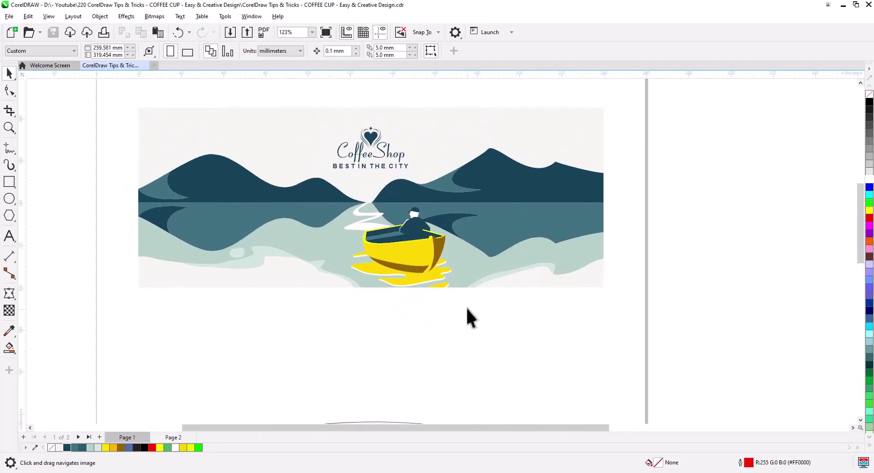
{"action": "scroll", "coordinate": [467, 308], "scroll_direction": "down", "scroll_amount": 1}
{"action": "left_click_drag", "start_coordinate": [464, 310], "coordinate": [423, 296]}
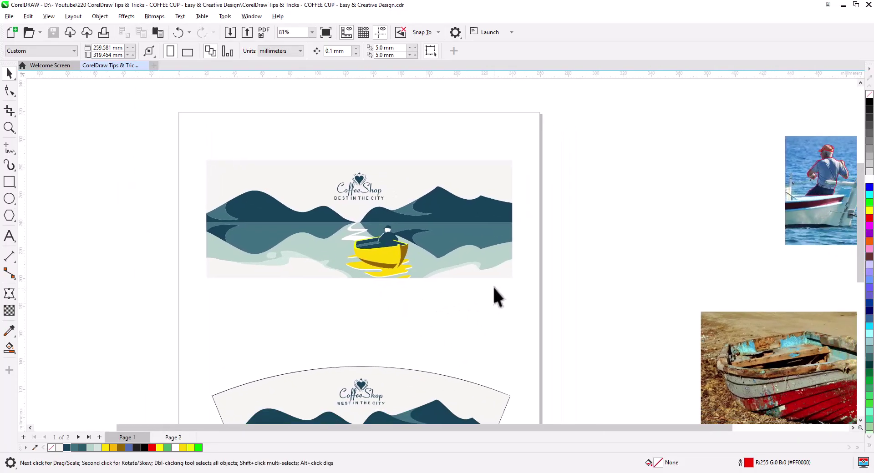
Step: Duplicate the flat river artwork and place the copy edge to edge at the original's right end as a seam reference
{"action": "left_click_drag", "start_coordinate": [555, 310], "coordinate": [188, 150]}
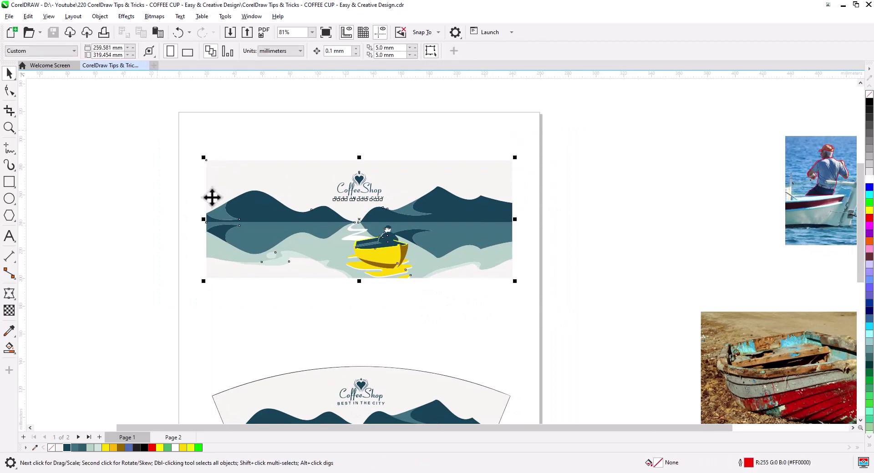
{"action": "left_click_drag", "start_coordinate": [209, 226], "coordinate": [514, 230]}
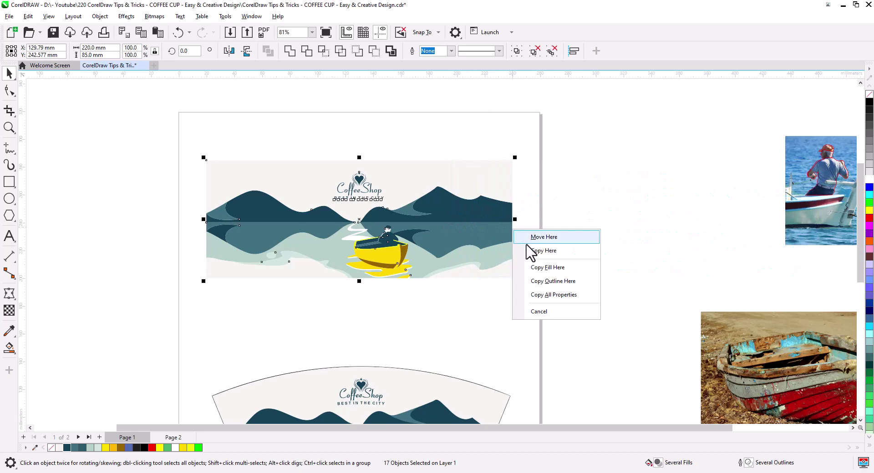
{"action": "left_click", "coordinate": [530, 249]}
{"action": "left_click", "coordinate": [541, 130]}
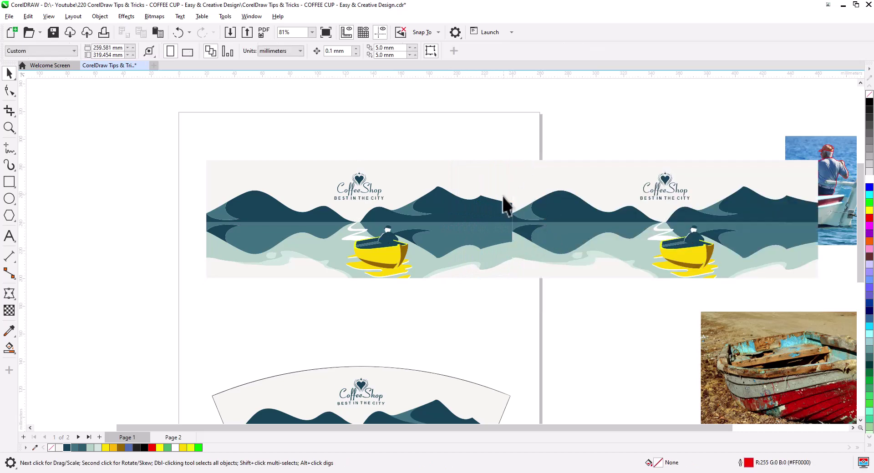
Step: Ungroup the mountain shapes in the original flat artwork
{"action": "scroll", "coordinate": [495, 211], "scroll_direction": "up", "scroll_amount": 5}
{"action": "left_click", "coordinate": [214, 178]}
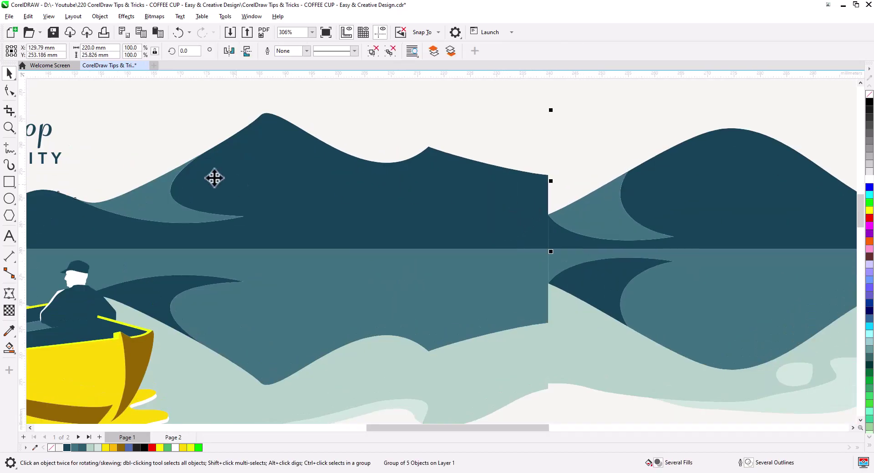
{"action": "left_click", "coordinate": [10, 93]}
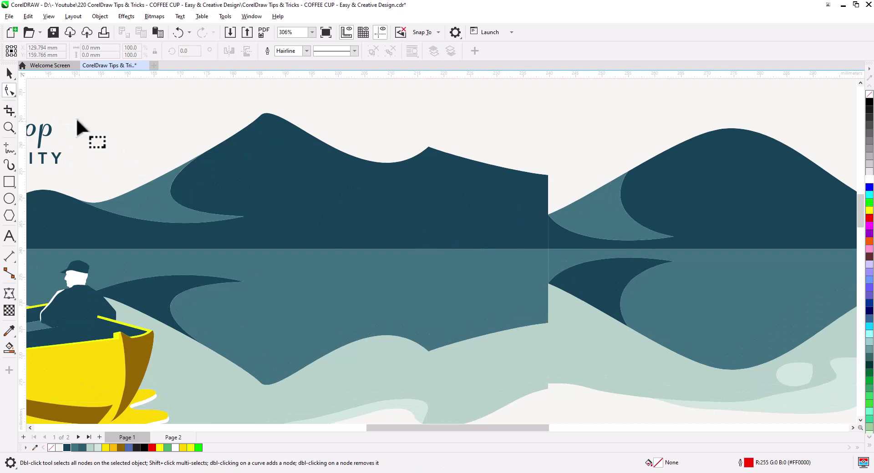
{"action": "left_click", "coordinate": [9, 73]}
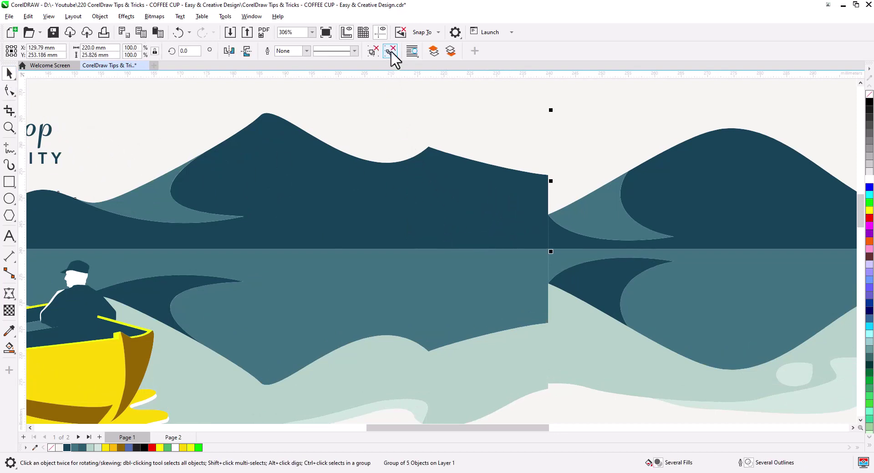
{"action": "key", "text": "ctrl+u"}
Step: Lower the seam-end nodes of the original's right-hand mountain shapes to meet the start of the adjoining copy's mountain slope
{"action": "left_click", "coordinate": [390, 213]}
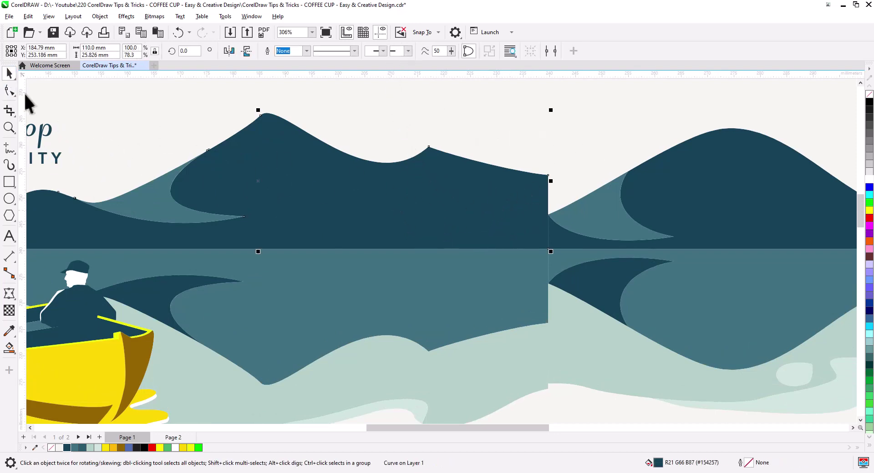
{"action": "left_click", "coordinate": [10, 92]}
{"action": "left_click_drag", "start_coordinate": [548, 176], "coordinate": [546, 214]}
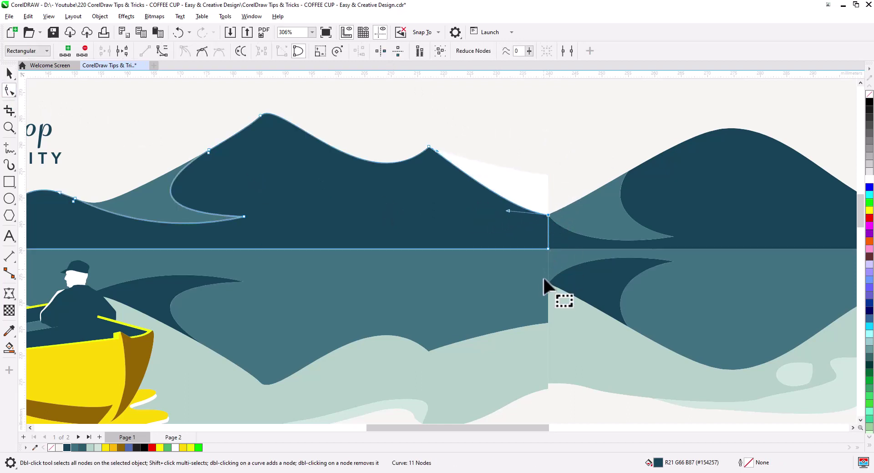
{"action": "left_click", "coordinate": [533, 300]}
{"action": "left_click", "coordinate": [545, 184]}
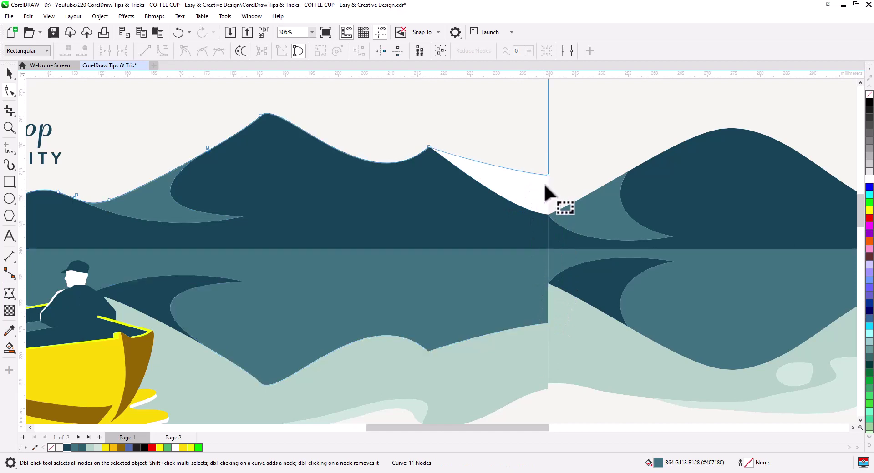
{"action": "left_click_drag", "start_coordinate": [548, 174], "coordinate": [548, 214]}
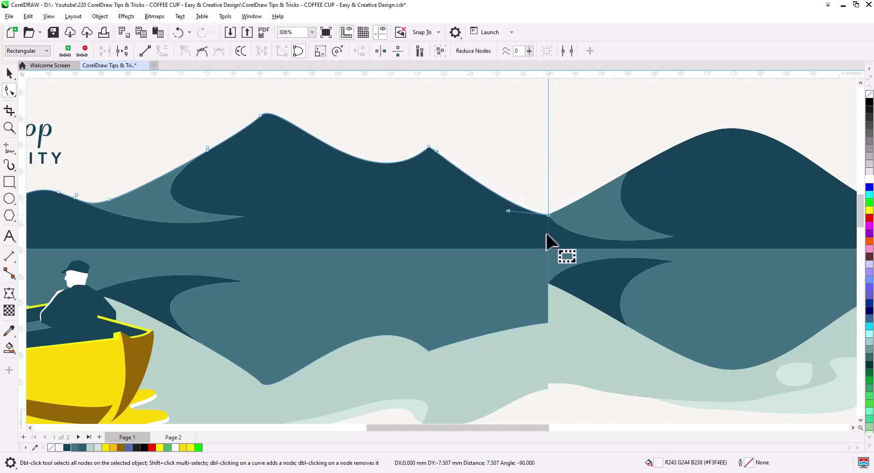
Step: Raise the seam-end nodes of the mountain reflection, water and pale foreground to align with the adjoining copy's edges
{"action": "left_click", "coordinate": [535, 305]}
{"action": "left_click_drag", "start_coordinate": [548, 323], "coordinate": [548, 283]}
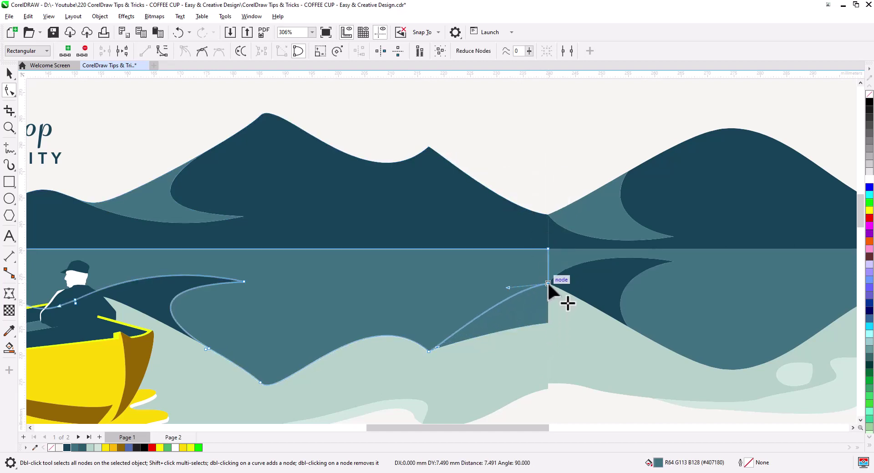
{"action": "left_click", "coordinate": [546, 336]}
{"action": "left_click_drag", "start_coordinate": [549, 324], "coordinate": [548, 283]}
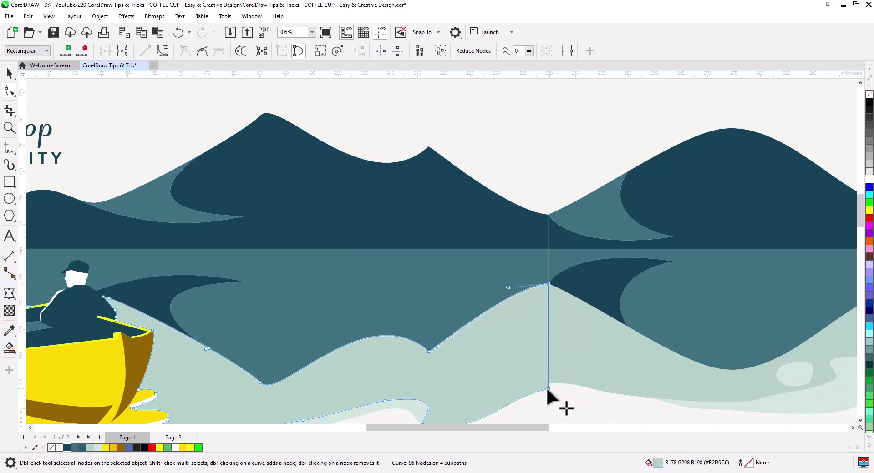
{"action": "left_click_drag", "start_coordinate": [548, 389], "coordinate": [548, 384]}
{"action": "left_click", "coordinate": [543, 399]}
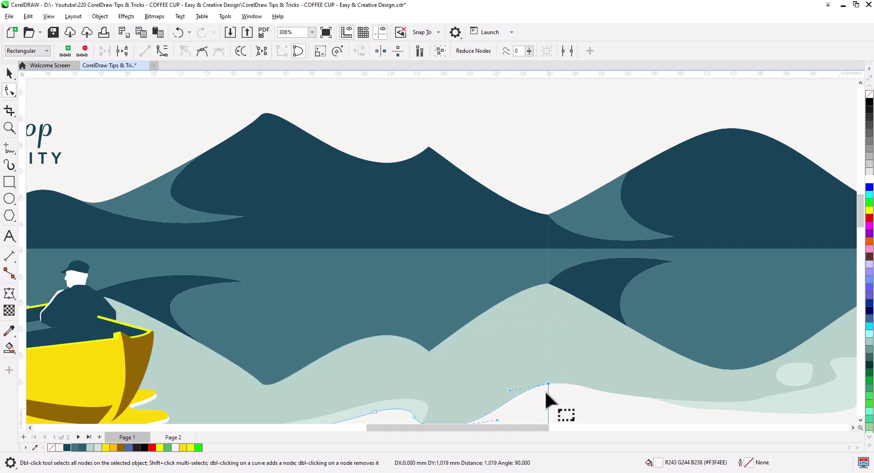
{"action": "left_click", "coordinate": [9, 72]}
Step: Check the corrected seam and delete the reference copy beside the original artwork
{"action": "scroll", "coordinate": [569, 304], "scroll_direction": "down", "scroll_amount": 1}
{"action": "scroll", "coordinate": [569, 304], "scroll_direction": "down", "scroll_amount": 3}
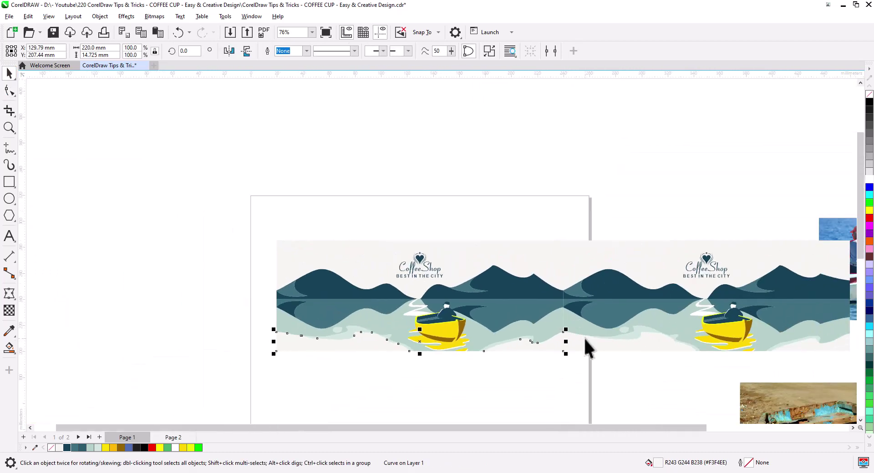
{"action": "left_click_drag", "start_coordinate": [584, 342], "coordinate": [485, 295]}
{"action": "left_click", "coordinate": [502, 324]}
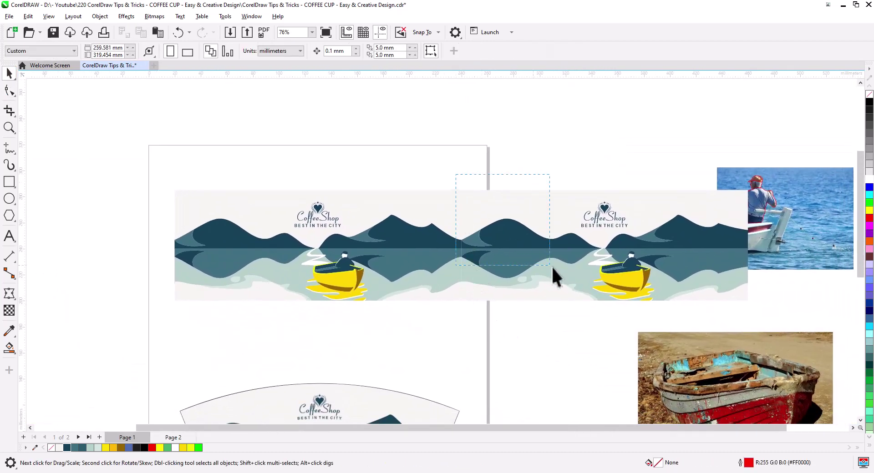
{"action": "left_click_drag", "start_coordinate": [551, 266], "coordinate": [552, 268]}
{"action": "left_click", "coordinate": [572, 279]}
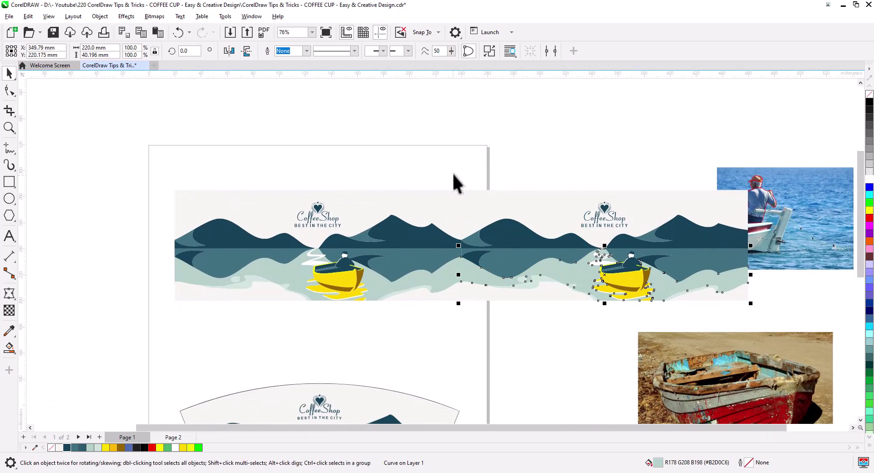
{"action": "left_click_drag", "start_coordinate": [456, 169], "coordinate": [755, 312]}
{"action": "key", "text": "Delete"}
Step: Delete the old warped artwork from inside the fan-shaped cup outline
{"action": "left_click_drag", "start_coordinate": [492, 316], "coordinate": [162, 161]}
{"action": "left_click_drag", "start_coordinate": [342, 343], "coordinate": [387, 231]}
{"action": "left_click", "coordinate": [390, 317]}
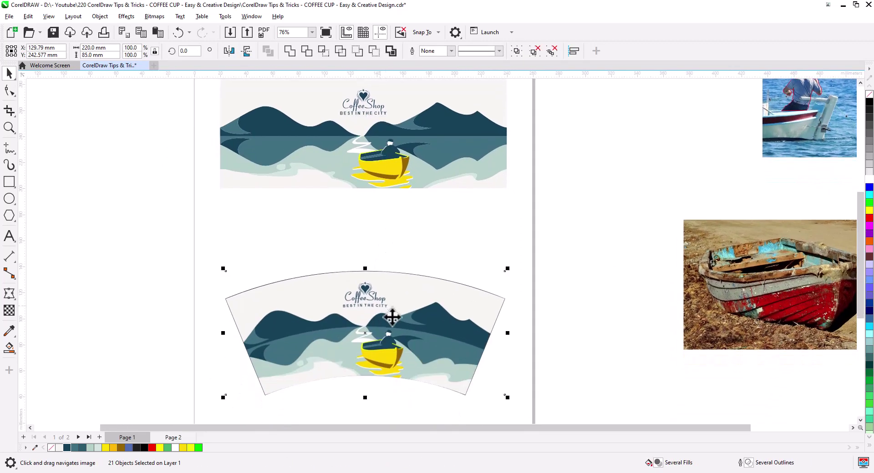
{"action": "key", "text": "Delete"}
Step: Copy the complete corrected flat artwork straight down over the fan-shaped cup outline
{"action": "left_click_drag", "start_coordinate": [442, 250], "coordinate": [444, 275]}
{"action": "left_click_drag", "start_coordinate": [544, 261], "coordinate": [165, 91]}
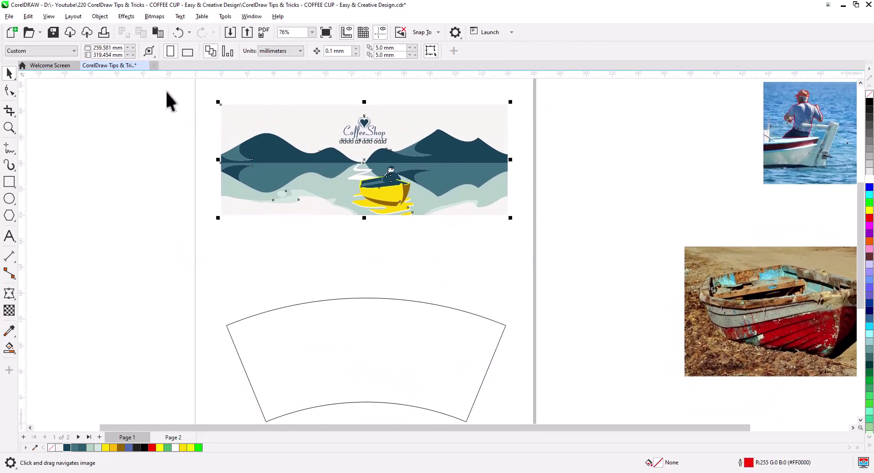
{"action": "left_click_drag", "start_coordinate": [437, 162], "coordinate": [431, 287]}
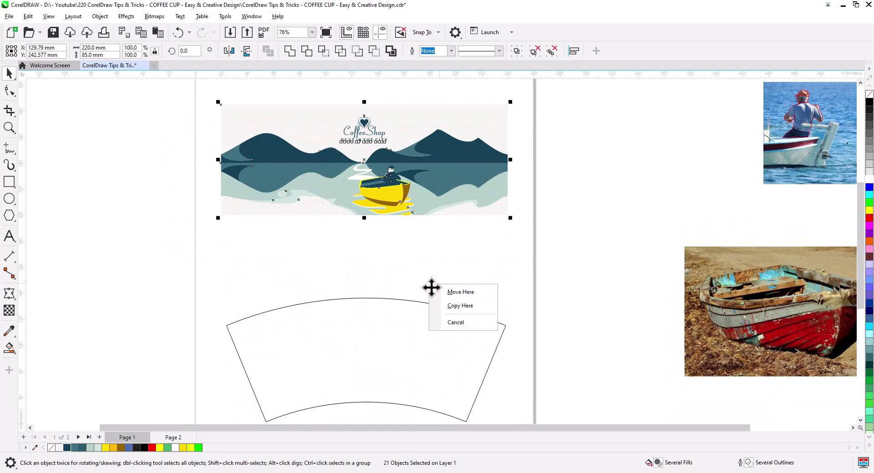
{"action": "left_click", "coordinate": [459, 306]}
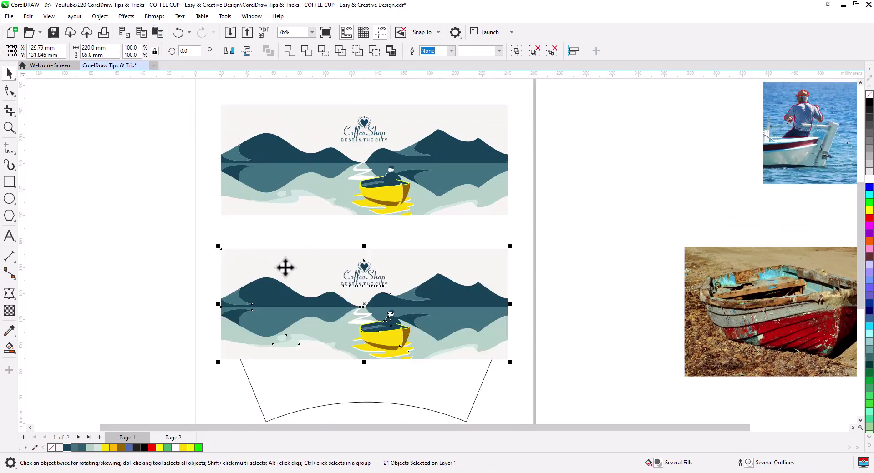
{"action": "left_click", "coordinate": [506, 386]}
Step: Change the boat's yellow water reflection in the lower artwork to a uniform fill of R238 G255 B0 (#EEFF00)
{"action": "scroll", "coordinate": [399, 366], "scroll_direction": "up", "scroll_amount": 5}
{"action": "left_click_drag", "start_coordinate": [399, 366], "coordinate": [453, 336]}
{"action": "left_click", "coordinate": [434, 302]}
{"action": "key", "text": "shift+F11"}
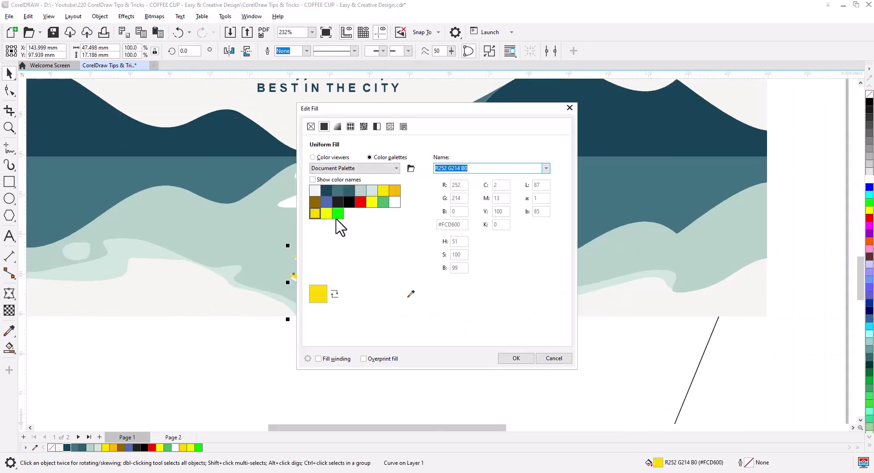
{"action": "left_click", "coordinate": [599, 279]}
{"action": "left_click", "coordinate": [792, 427]}
{"action": "scroll", "coordinate": [497, 336], "scroll_direction": "down", "scroll_amount": 3}
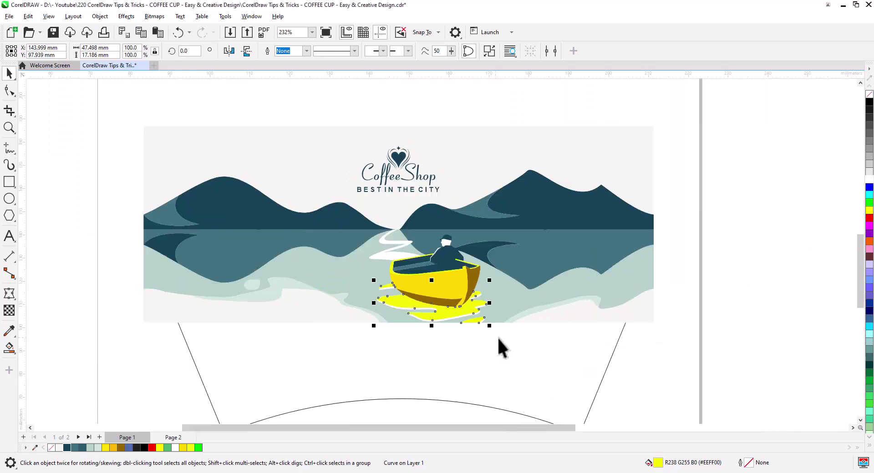
Step: Convert all objects of the lower artwork copy to a single bitmap
{"action": "left_click_drag", "start_coordinate": [498, 337], "coordinate": [470, 311]}
{"action": "left_click_drag", "start_coordinate": [682, 319], "coordinate": [71, 88]}
{"action": "left_click", "coordinate": [154, 17]}
{"action": "left_click", "coordinate": [180, 27]}
{"action": "left_click", "coordinate": [431, 292]}
Step: Apply an Envelope to the new bitmap and remove its mid-side nodes, keeping four corners joined by straight sides
{"action": "left_click", "coordinate": [9, 294]}
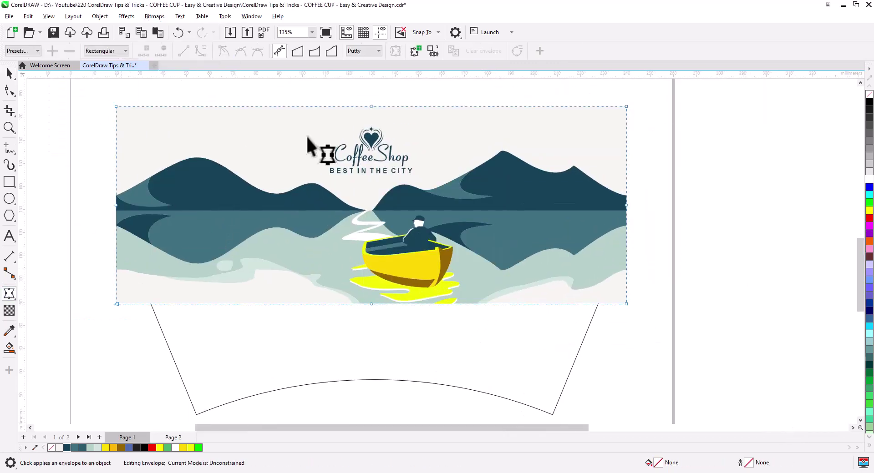
{"action": "left_click_drag", "start_coordinate": [98, 184], "coordinate": [640, 237]}
{"action": "left_click_drag", "start_coordinate": [358, 88], "coordinate": [446, 315]}
{"action": "key", "text": "Delete"}
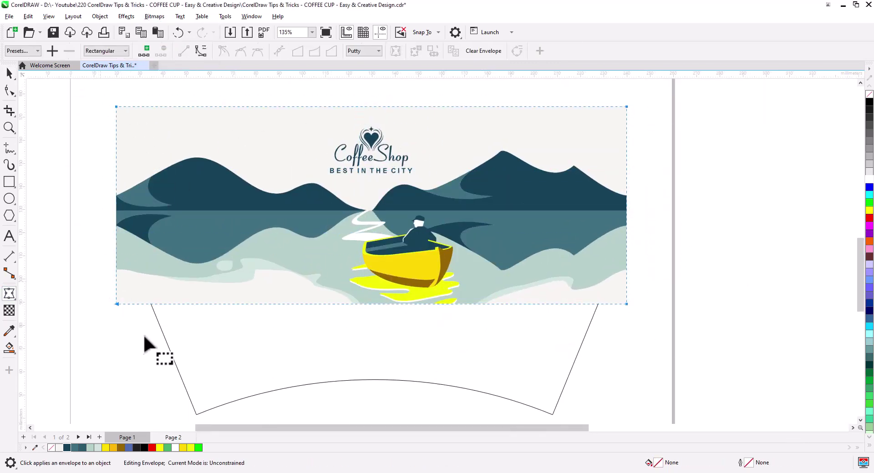
Step: Move the envelope's four corner nodes onto the corresponding corners of the fan-shaped cup outline
{"action": "left_click_drag", "start_coordinate": [117, 303], "coordinate": [197, 414]}
{"action": "left_click_drag", "start_coordinate": [117, 106], "coordinate": [125, 244]}
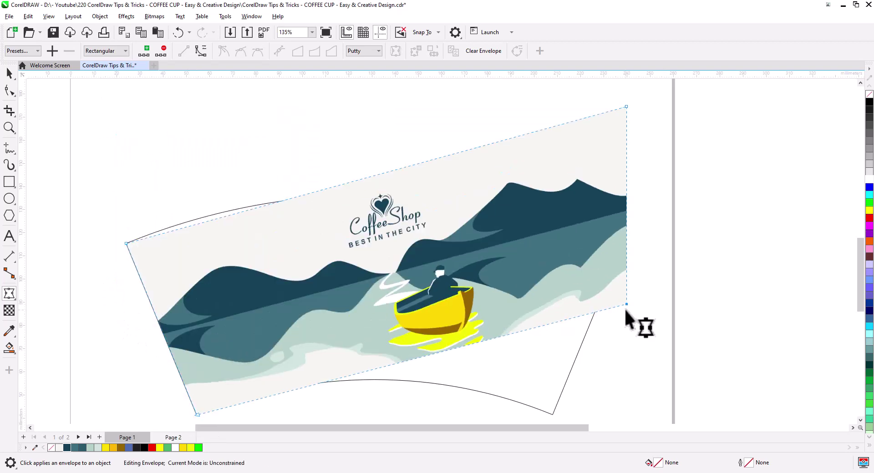
{"action": "left_click_drag", "start_coordinate": [626, 305], "coordinate": [553, 415]}
{"action": "left_click_drag", "start_coordinate": [626, 106], "coordinate": [623, 243]}
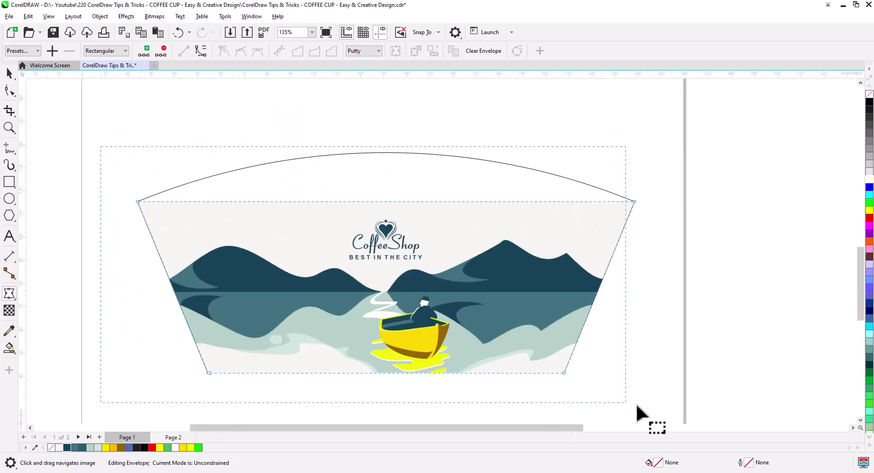
Step: Curve the envelope's upper and lower sides to match the cup outline's arcs, and finish envelope editing
{"action": "left_click_drag", "start_coordinate": [383, 203], "coordinate": [383, 153]}
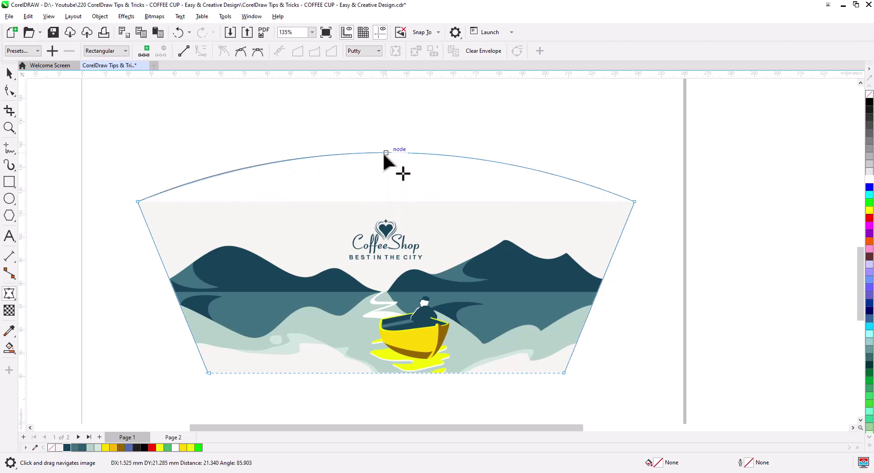
{"action": "left_click_drag", "start_coordinate": [382, 374], "coordinate": [386, 338]}
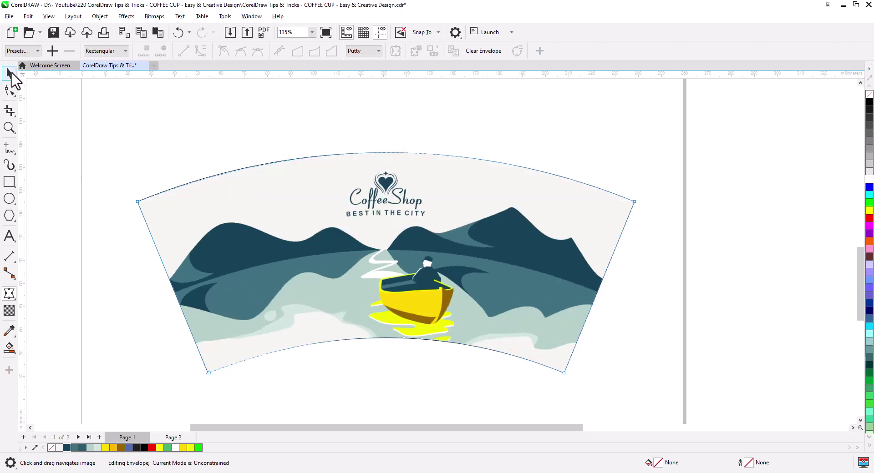
{"action": "left_click", "coordinate": [9, 73]}
Step: Export the warped artwork over the existing linked image, switch to Adobe Illustrator and update the modified link
{"action": "key", "text": "ctrl+e"}
{"action": "double_click", "coordinate": [158, 76]}
{"action": "left_click", "coordinate": [494, 242]}
{"action": "left_click", "coordinate": [577, 341]}
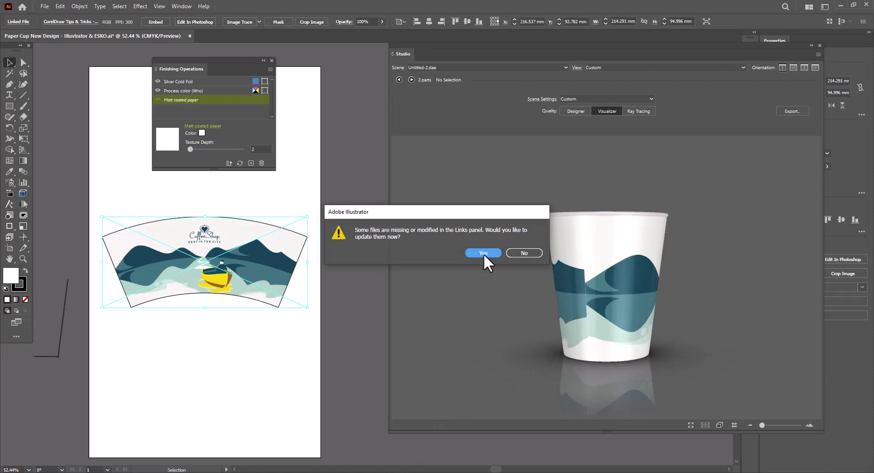
{"action": "left_click", "coordinate": [483, 253]}
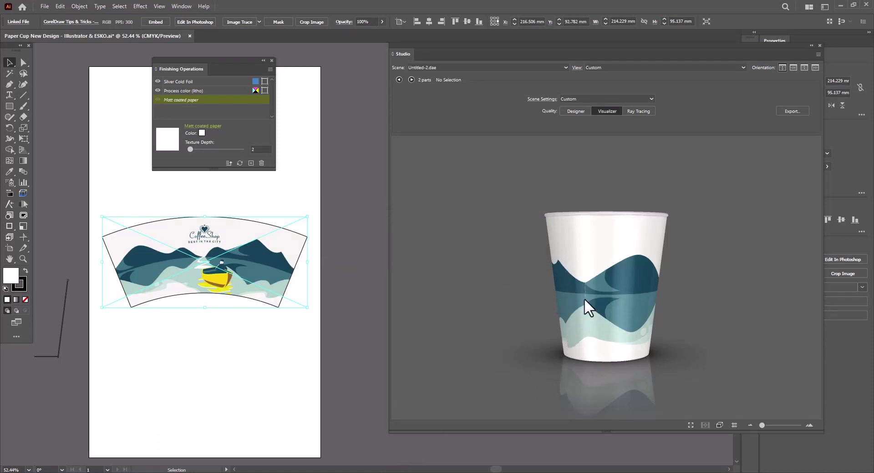
Step: Show the 3D cup preview full screen and rotate the cup to examine the corrected seam and wrapped artwork
{"action": "left_click", "coordinate": [818, 54]}
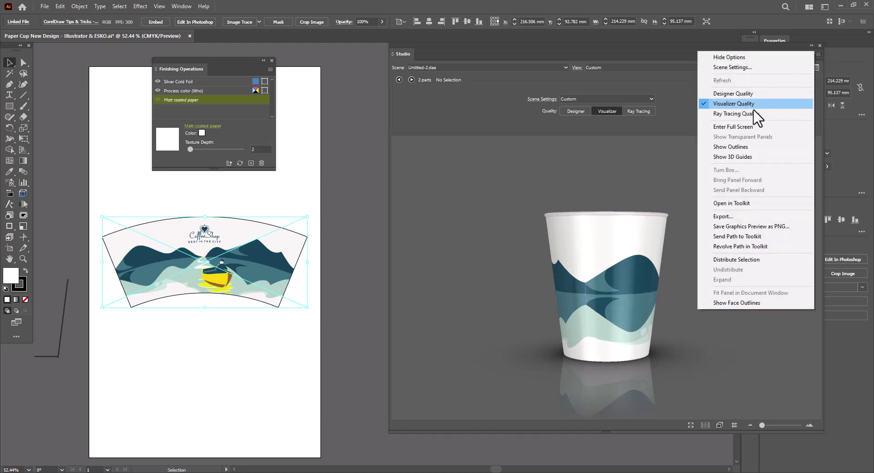
{"action": "left_click", "coordinate": [758, 127]}
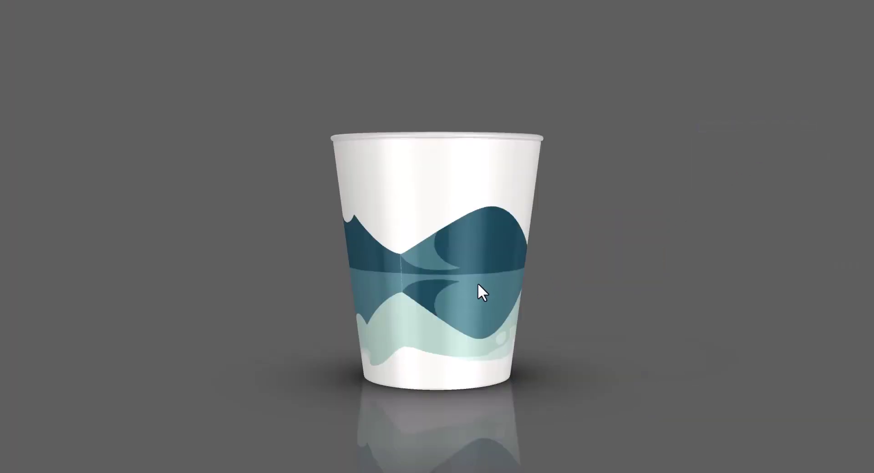
{"action": "left_click_drag", "start_coordinate": [477, 283], "coordinate": [515, 288]}
{"action": "left_click_drag", "start_coordinate": [432, 294], "coordinate": [528, 300]}
{"action": "left_click_drag", "start_coordinate": [425, 280], "coordinate": [514, 275]}
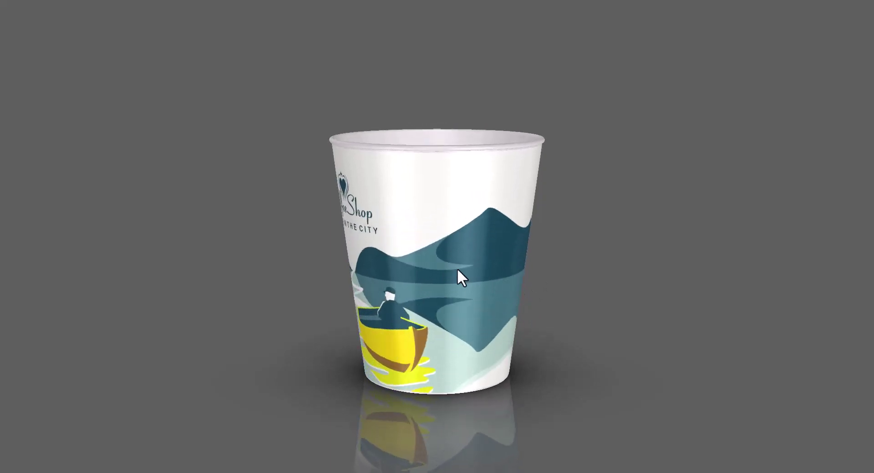